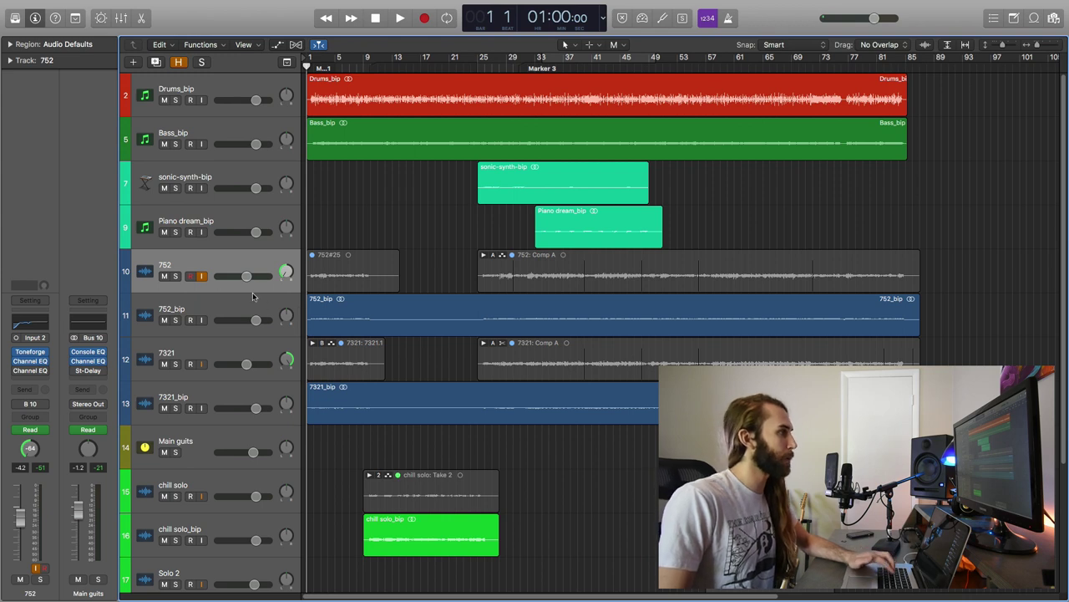
Play the opening bars of the mix, then stop and return the playhead to the song start.
{"action": "left_click", "coordinate": [247, 262]}
{"action": "left_click", "coordinate": [340, 218]}
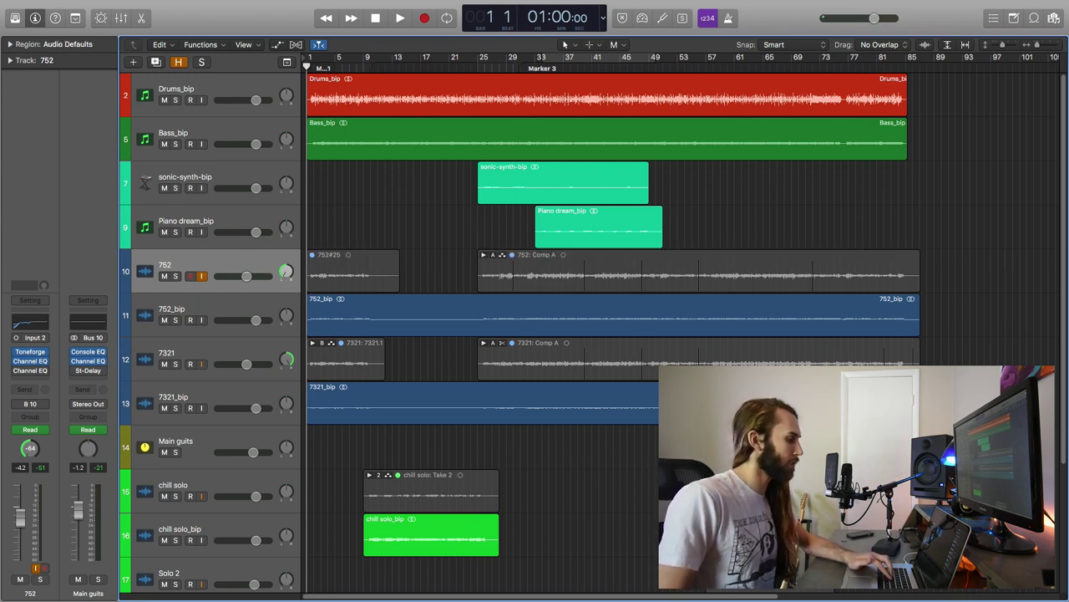
{"action": "key", "text": "space"}
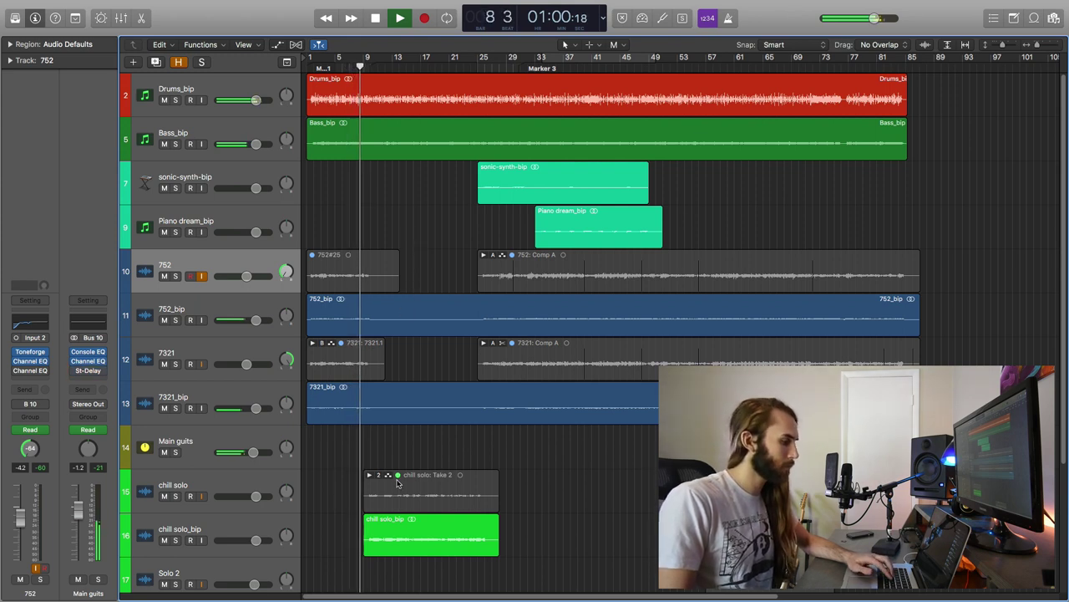
{"action": "key", "text": "space"}
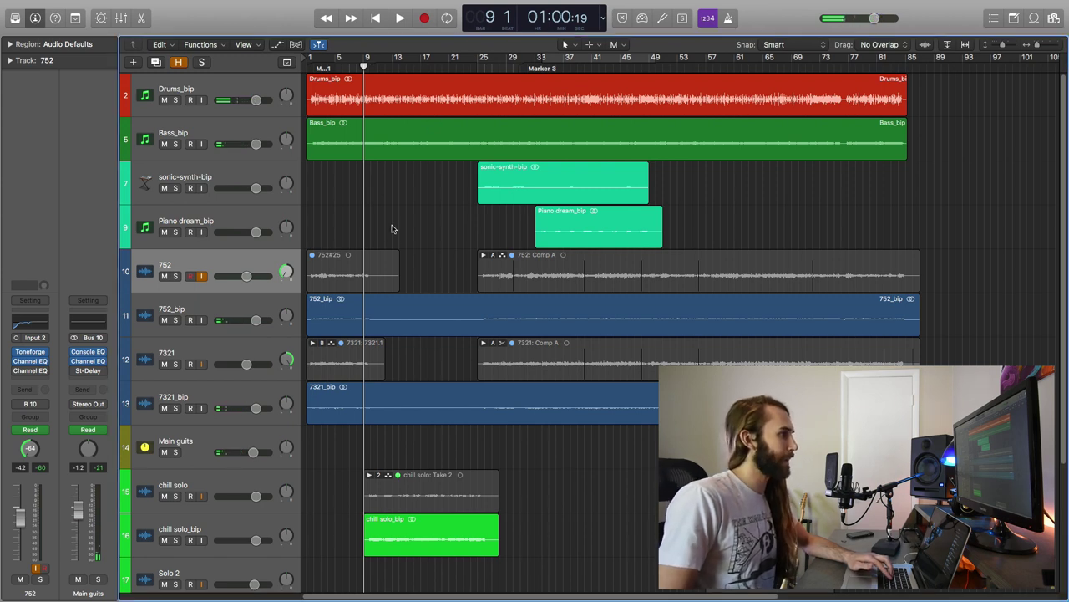
{"action": "key", "text": "Return"}
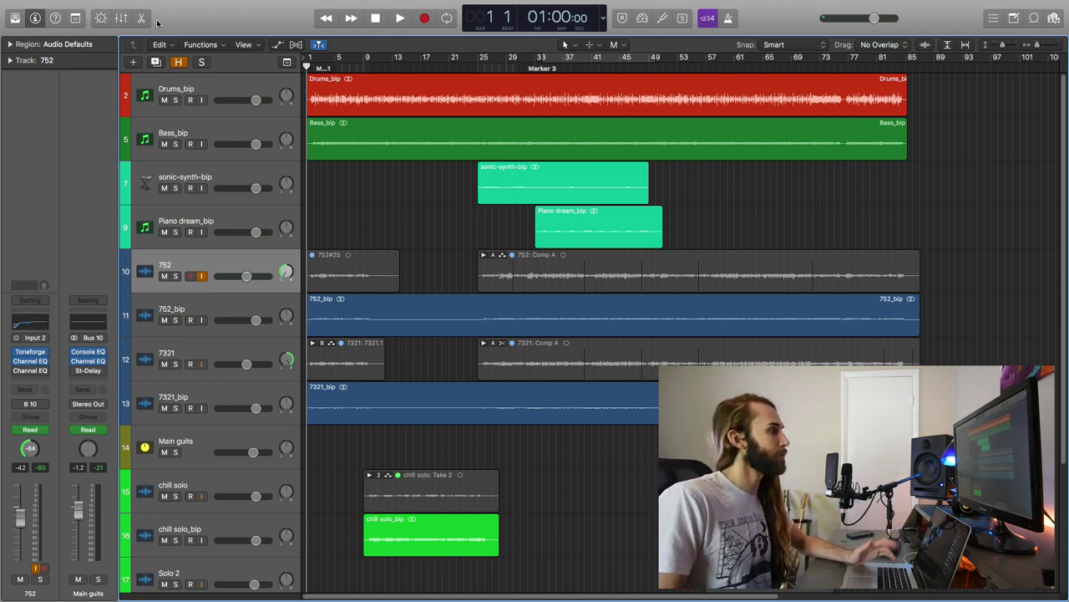
Select track 752 along with its 752#25 region.
{"action": "left_click", "coordinate": [240, 261]}
{"action": "left_click", "coordinate": [335, 226]}
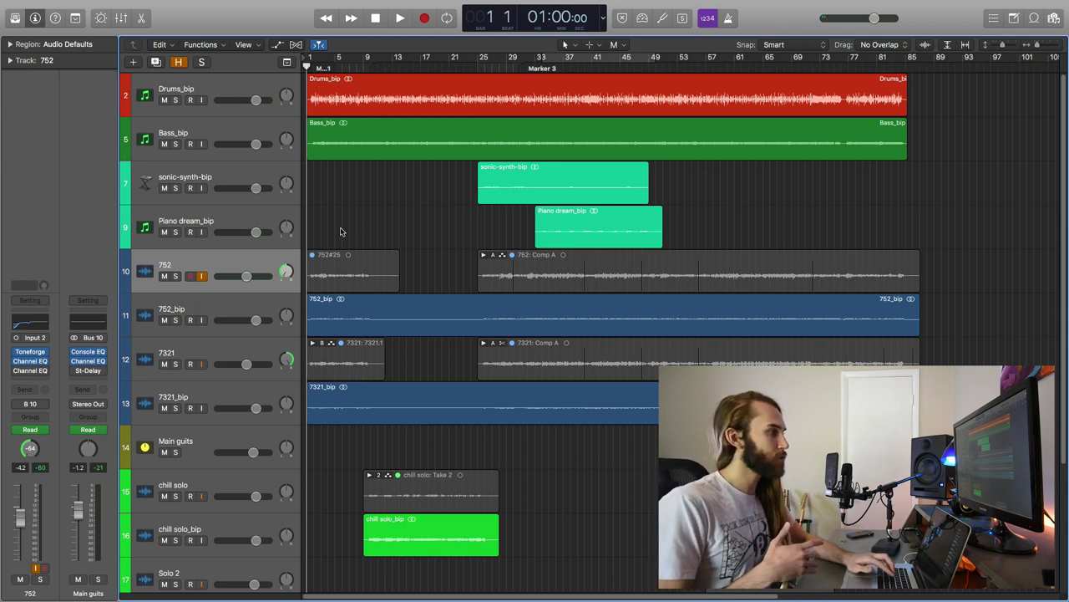
{"action": "left_click", "coordinate": [185, 258]}
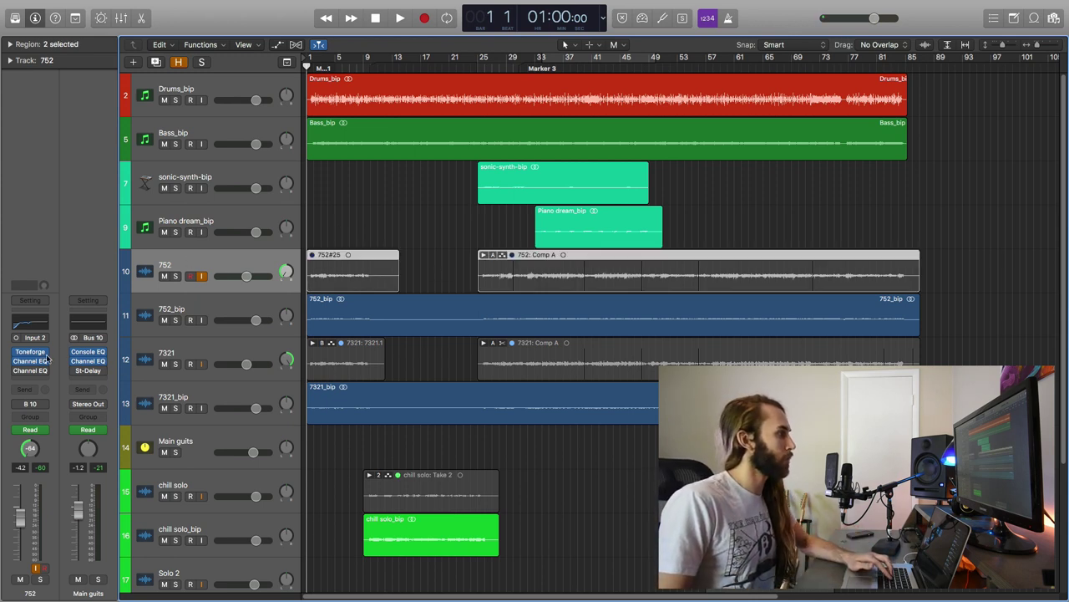
Open track 752's Toneforge Menace and display the split-coil preset's Overdrive pedal.
{"action": "mouse_move", "coordinate": [35, 352]}
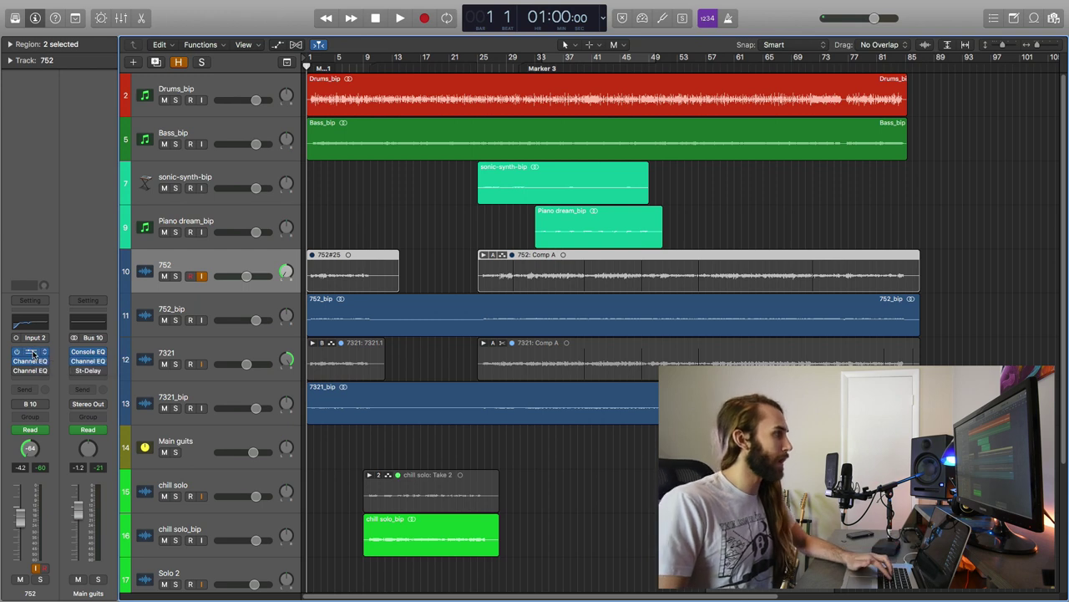
{"action": "left_click", "coordinate": [32, 352]}
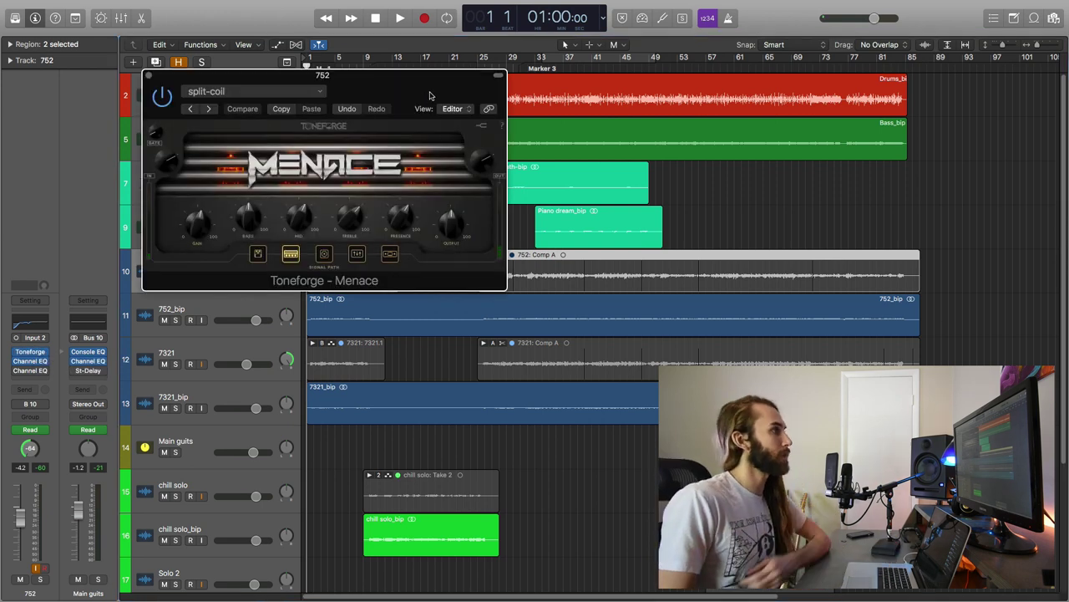
{"action": "left_click_drag", "start_coordinate": [437, 87], "coordinate": [620, 78]}
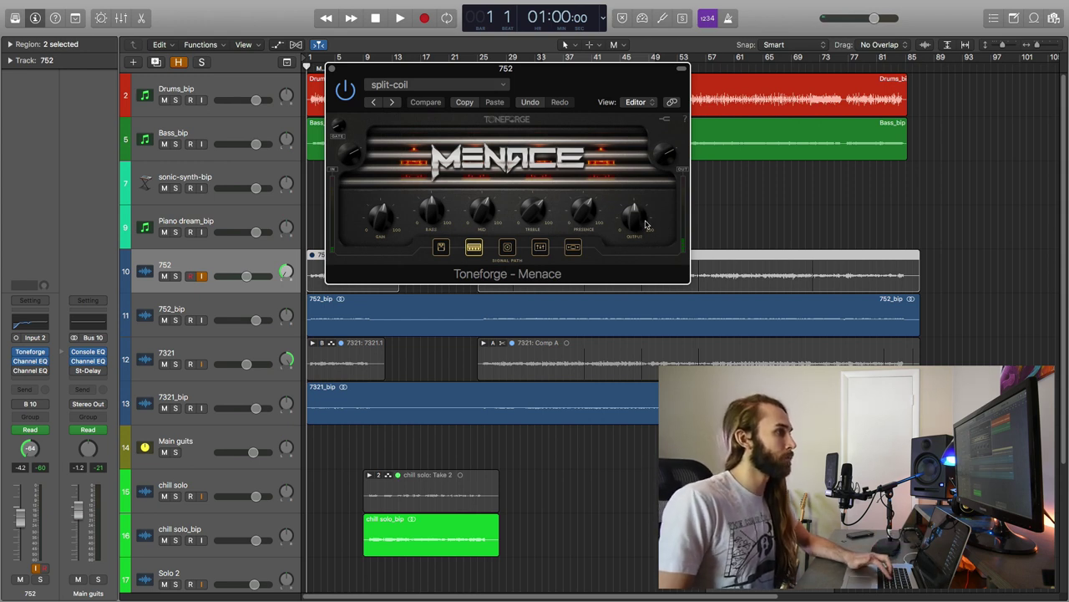
{"action": "left_click", "coordinate": [441, 248]}
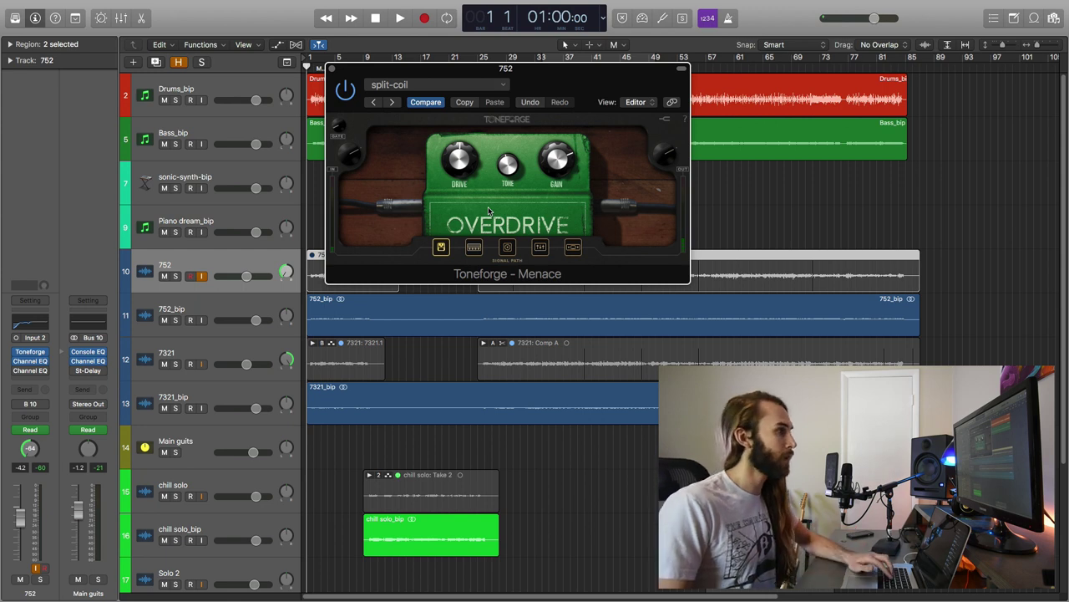
Switch Toneforge Menace to the cabinet stage to reveal its microphone options.
{"action": "left_click", "coordinate": [506, 248]}
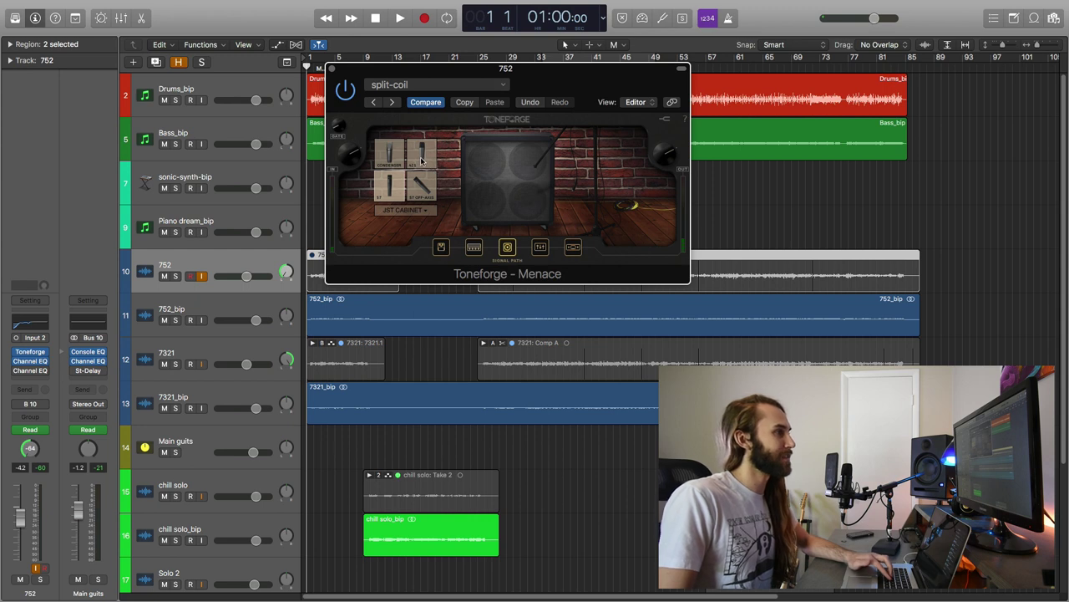
View the Parametric EQ and Limiter stages, then return to the amp's gain and tone controls.
{"action": "left_click", "coordinate": [540, 247]}
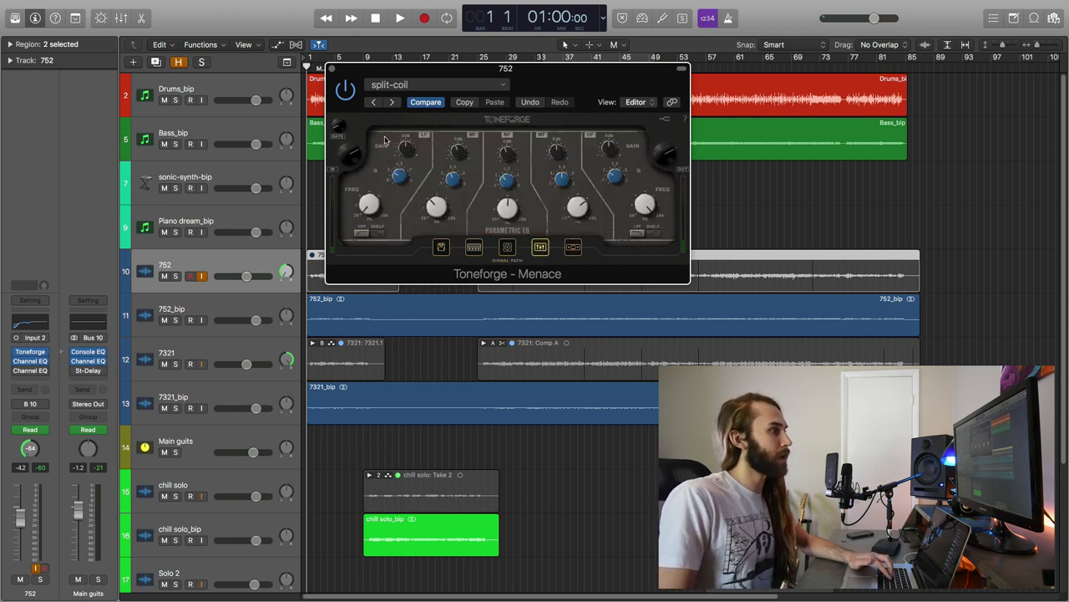
{"action": "left_click_drag", "start_coordinate": [585, 91], "coordinate": [585, 97]}
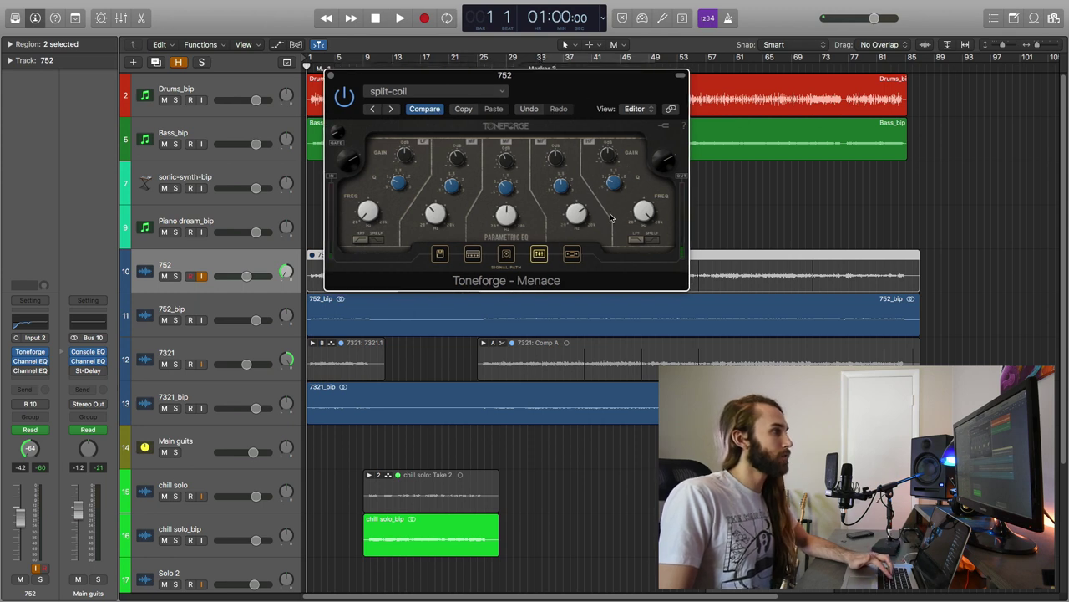
{"action": "left_click", "coordinate": [573, 256]}
{"action": "left_click_drag", "start_coordinate": [599, 87], "coordinate": [592, 86]}
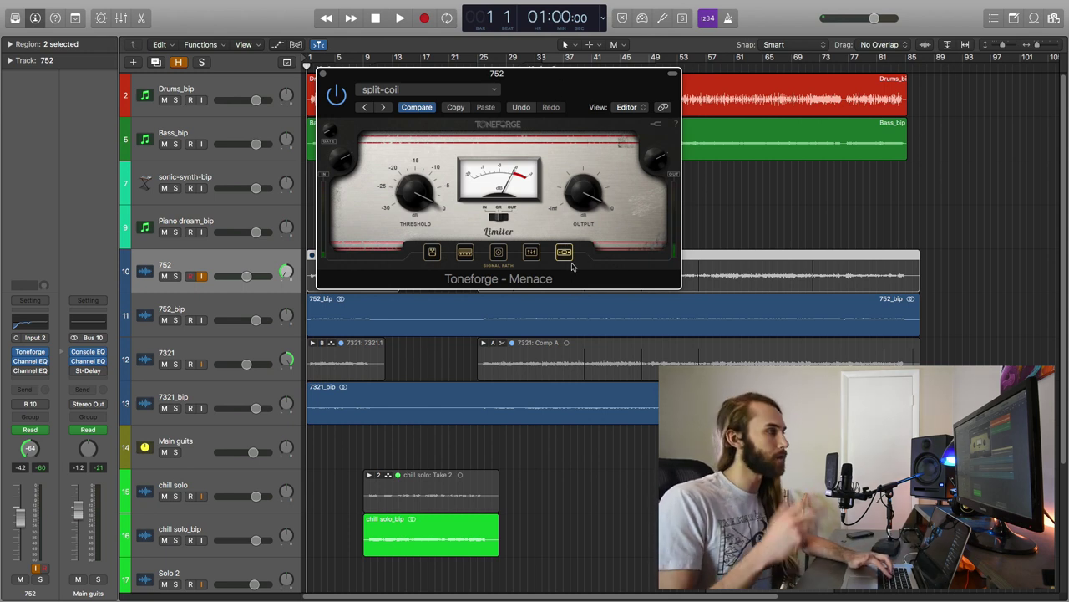
{"action": "left_click", "coordinate": [467, 254]}
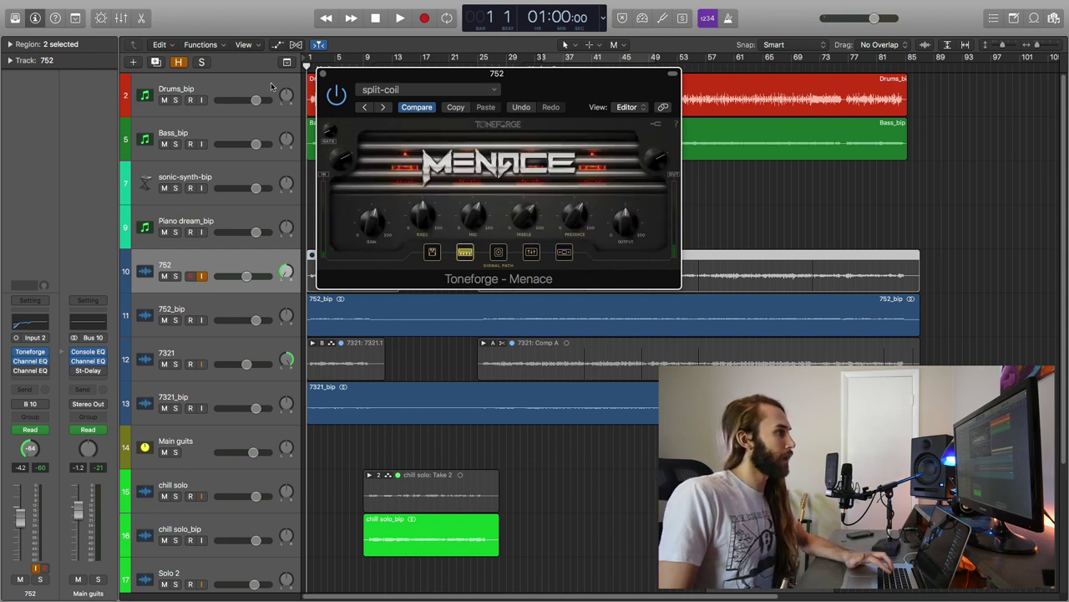
Close track 752's plugin and open track 7321's Toneforge Menace on its amp stage.
{"action": "left_click", "coordinate": [323, 74]}
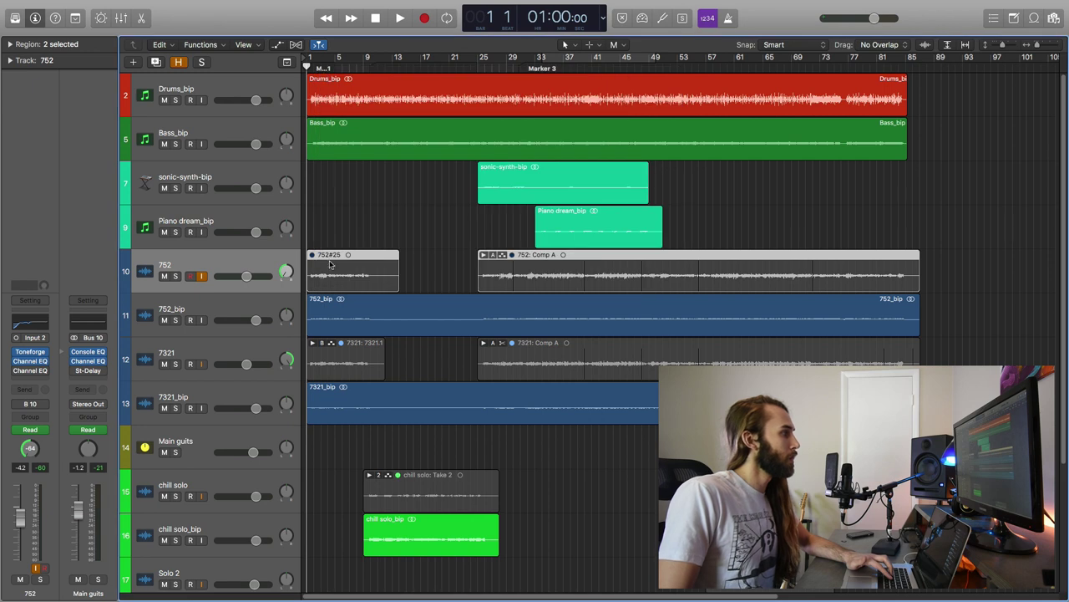
{"action": "left_click", "coordinate": [250, 344]}
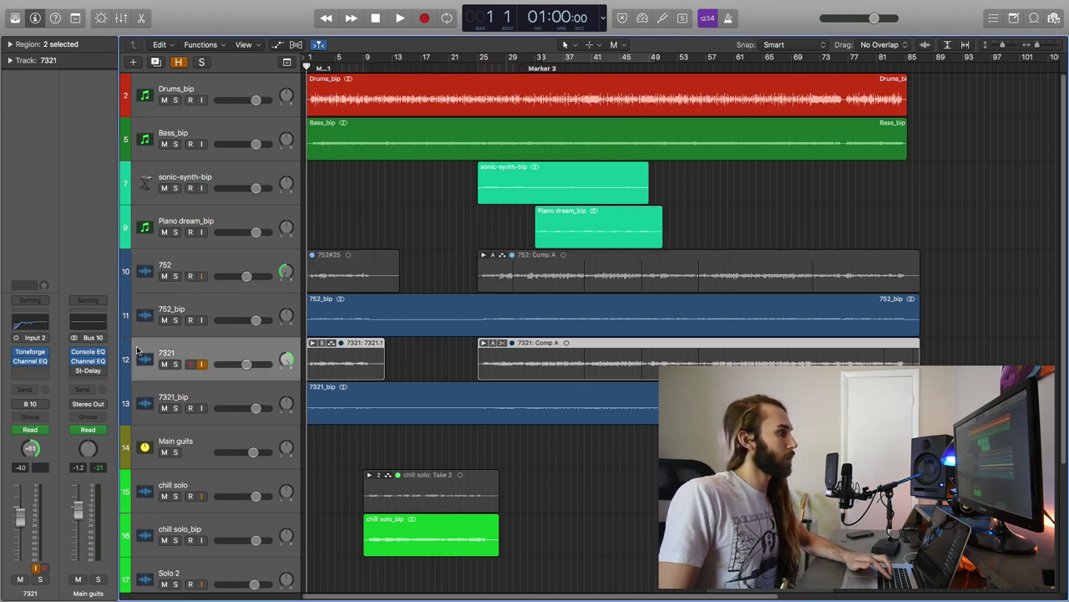
{"action": "left_click", "coordinate": [29, 355]}
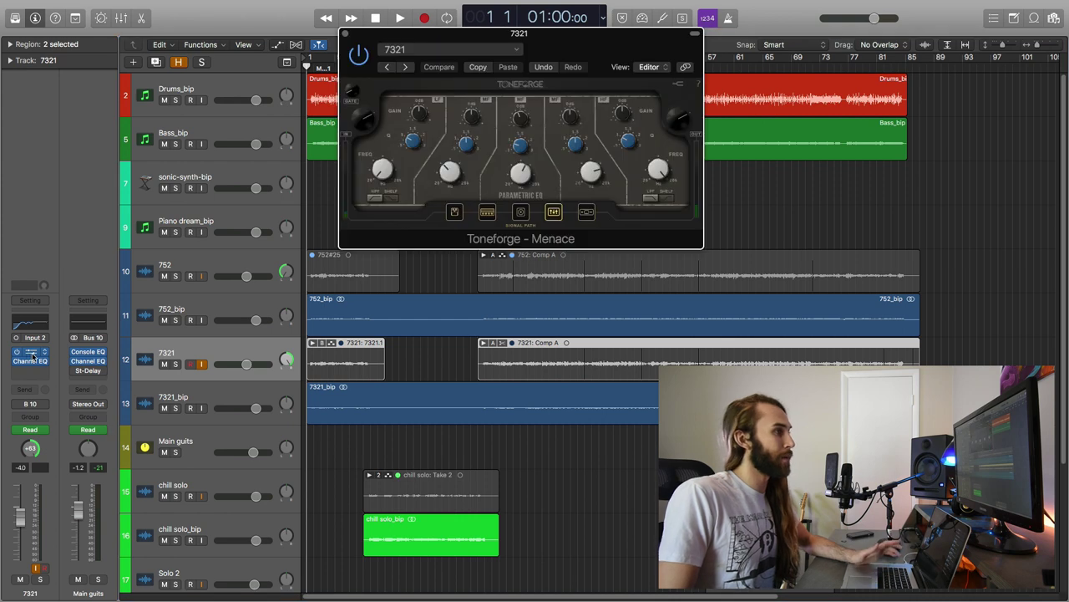
{"action": "left_click", "coordinate": [487, 212]}
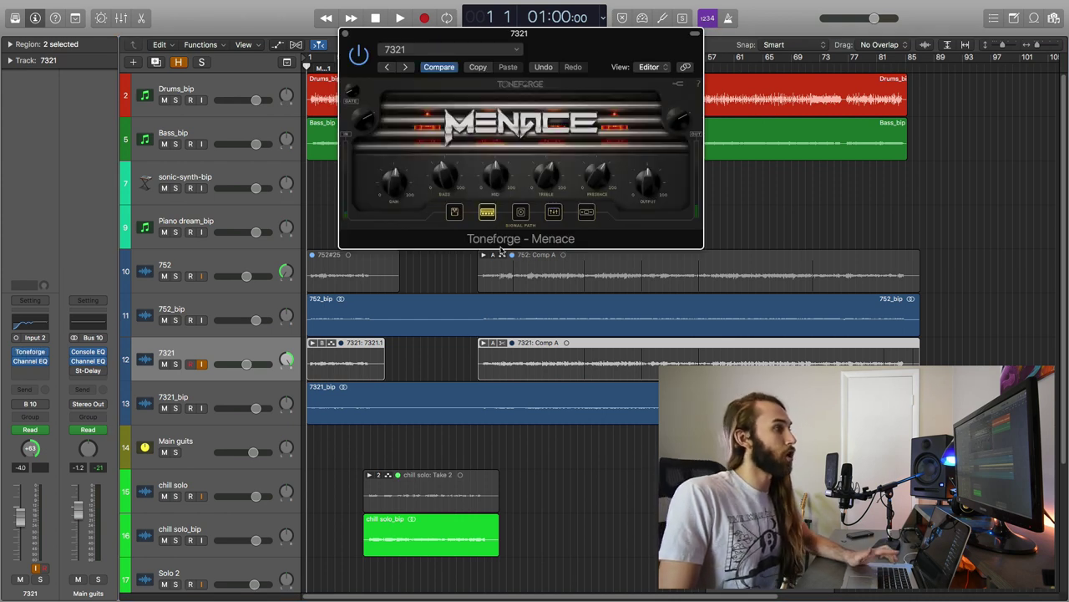
{"action": "left_click_drag", "start_coordinate": [563, 37], "coordinate": [559, 54]}
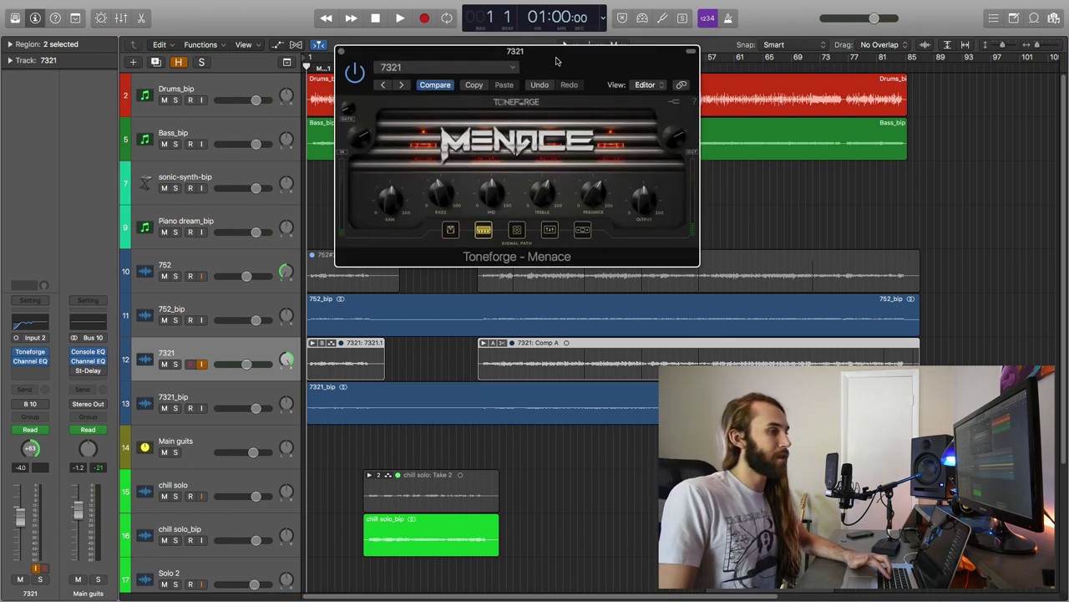
{"action": "left_click_drag", "start_coordinate": [625, 60], "coordinate": [621, 63]}
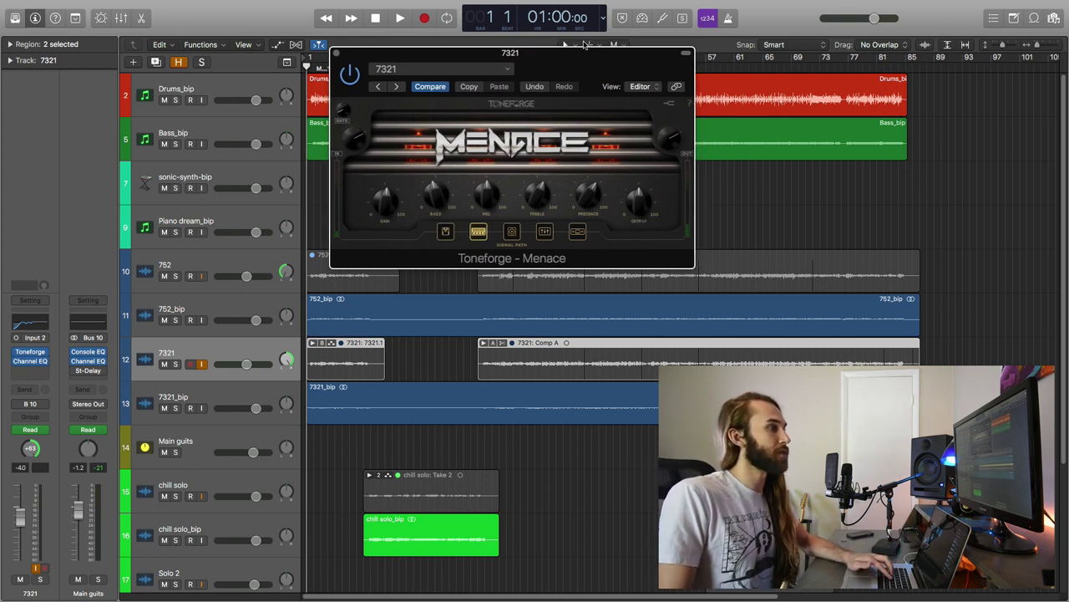
{"action": "left_click_drag", "start_coordinate": [580, 61], "coordinate": [582, 113]}
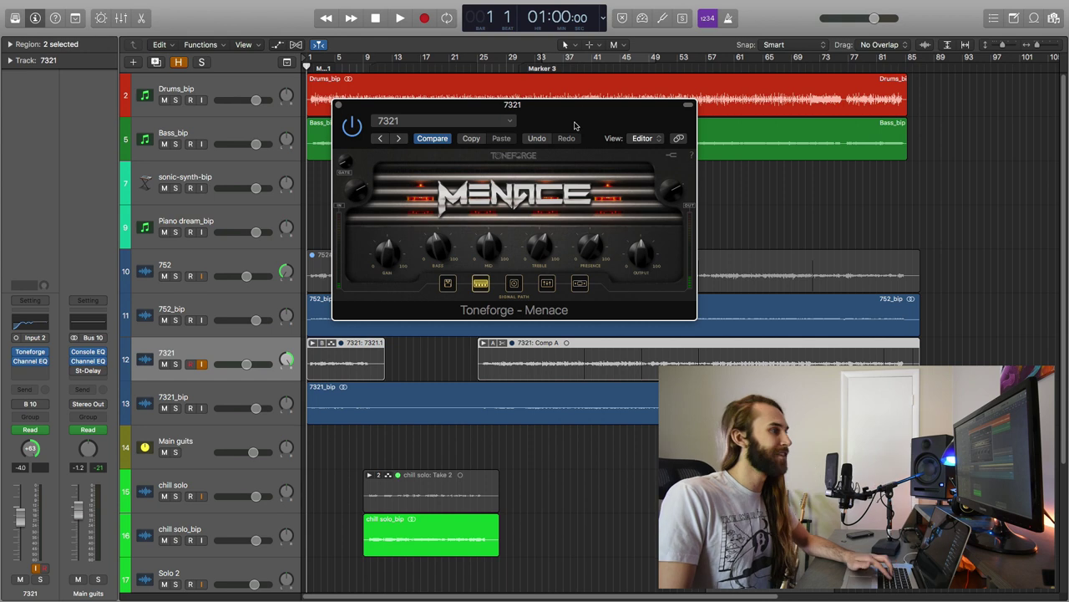
Review track 7321's Overdrive, Parametric EQ and Limiter stages, then close the plugin.
{"action": "left_click", "coordinate": [448, 285]}
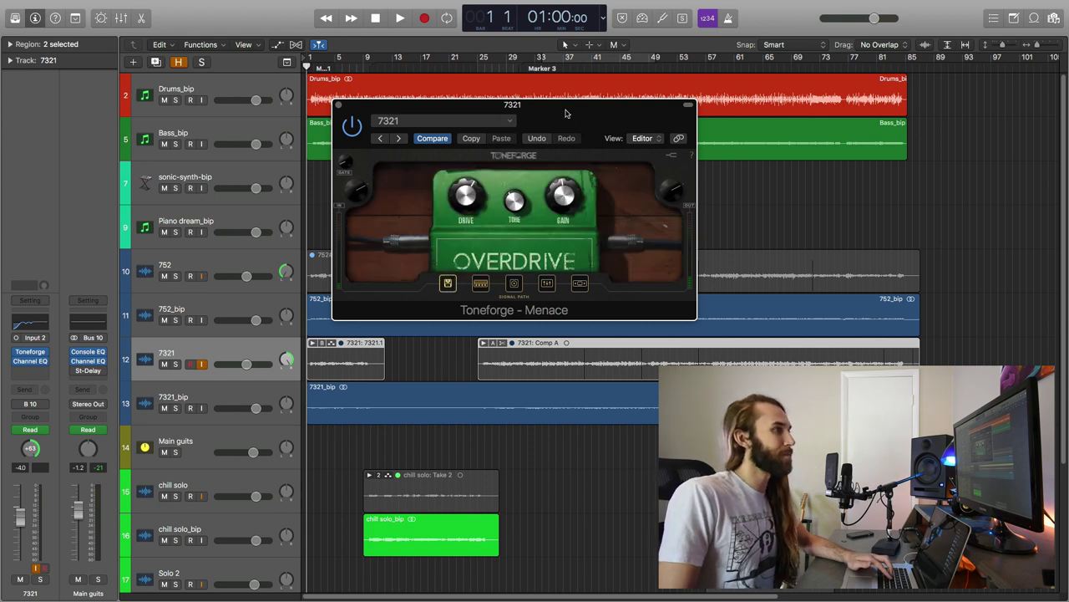
{"action": "left_click_drag", "start_coordinate": [566, 113], "coordinate": [528, 100]}
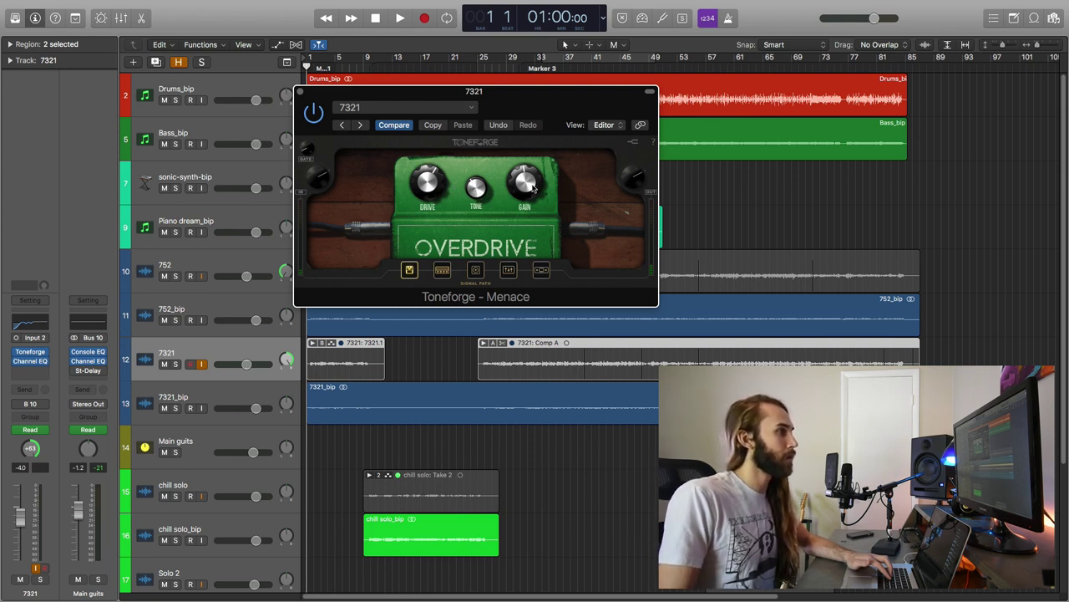
{"action": "left_click", "coordinate": [442, 270]}
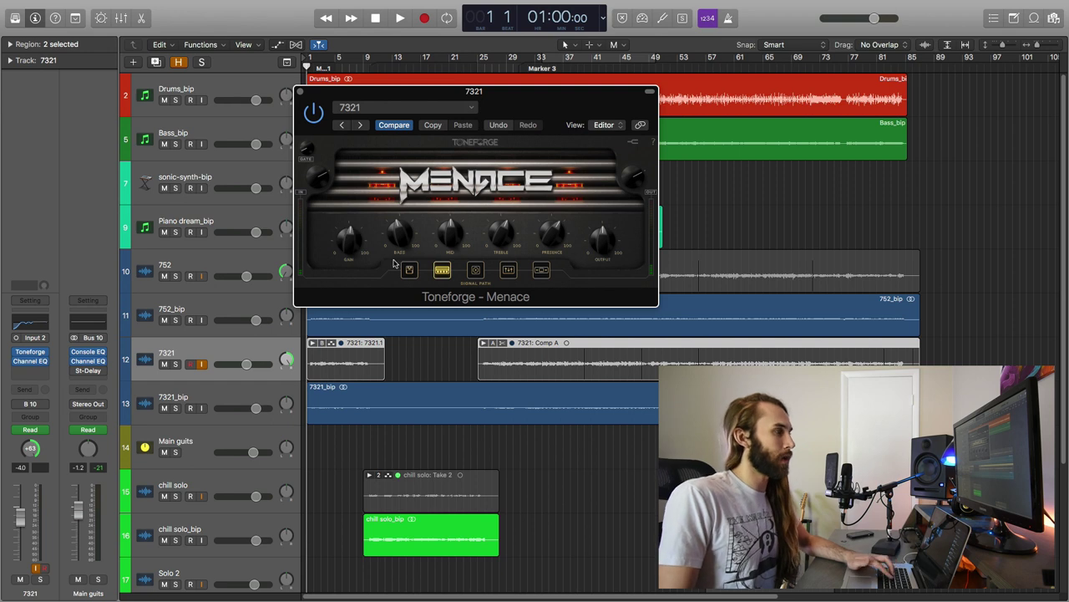
{"action": "left_click", "coordinate": [508, 270]}
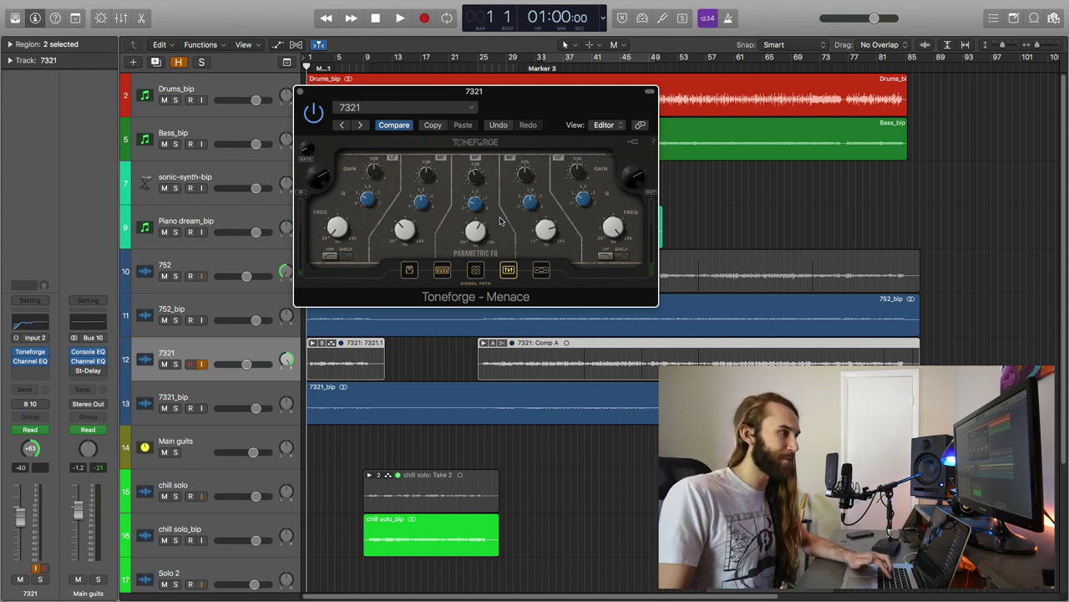
{"action": "left_click", "coordinate": [543, 274]}
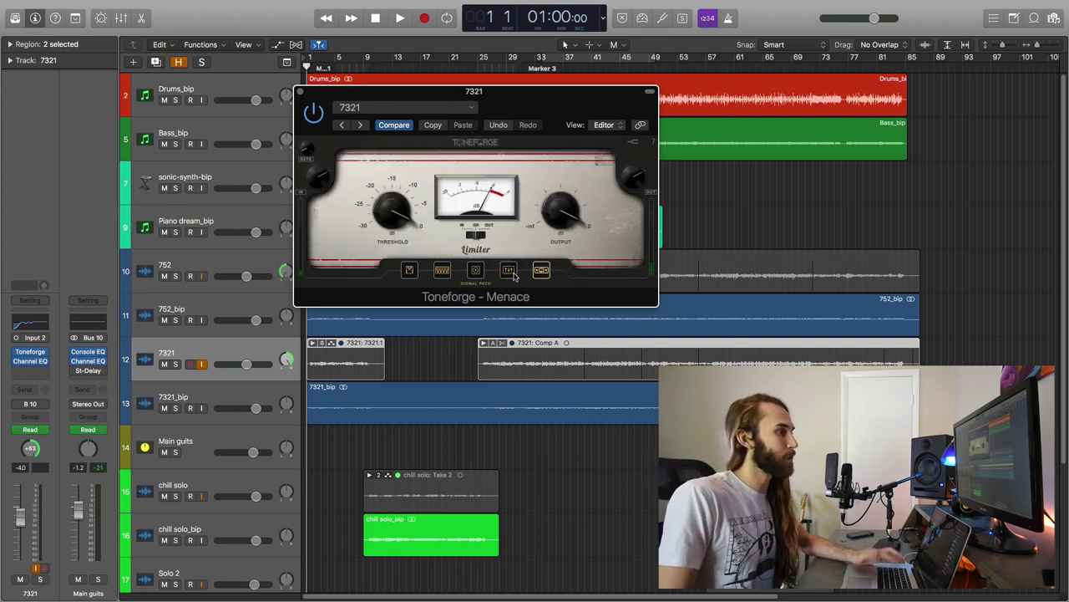
{"action": "left_click", "coordinate": [446, 274]}
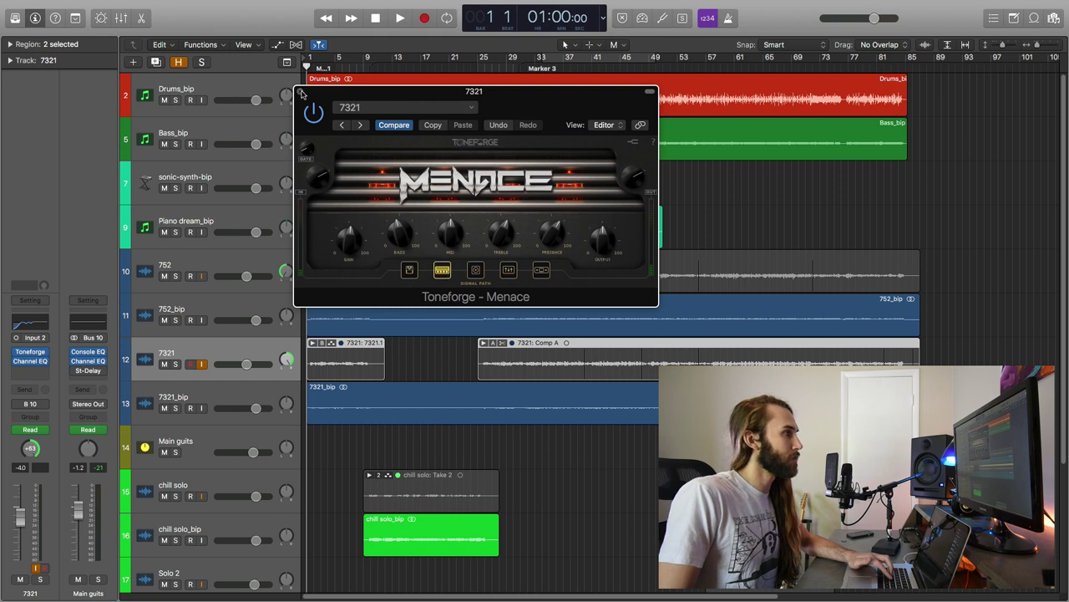
{"action": "left_click", "coordinate": [301, 92]}
{"action": "left_click", "coordinate": [406, 209]}
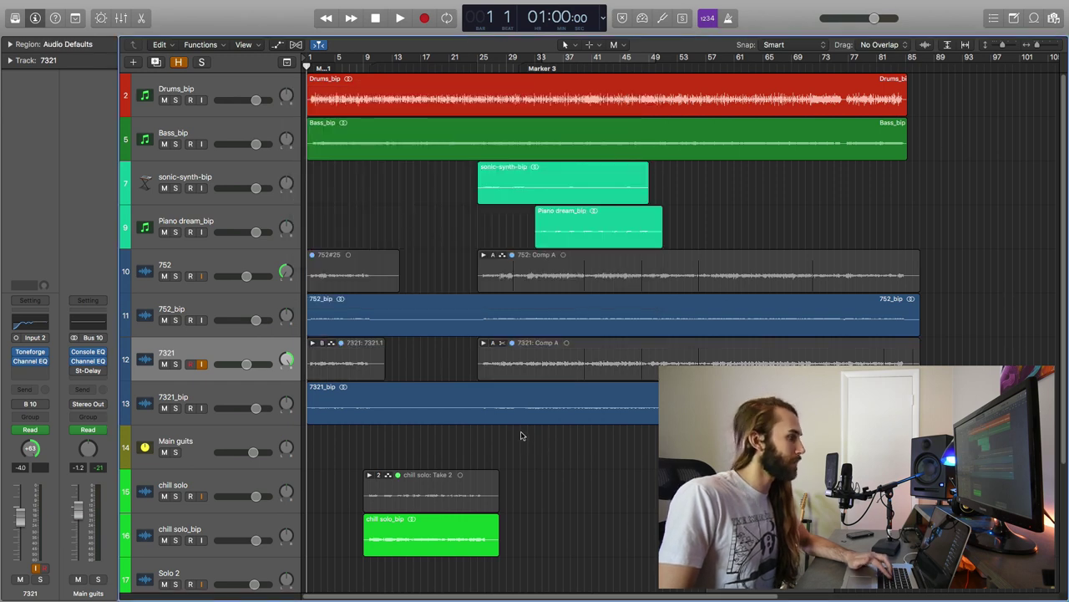
Place the playhead at bar 8 and start playback from there.
{"action": "scroll", "coordinate": [519, 432], "scroll_direction": "down", "scroll_amount": 3}
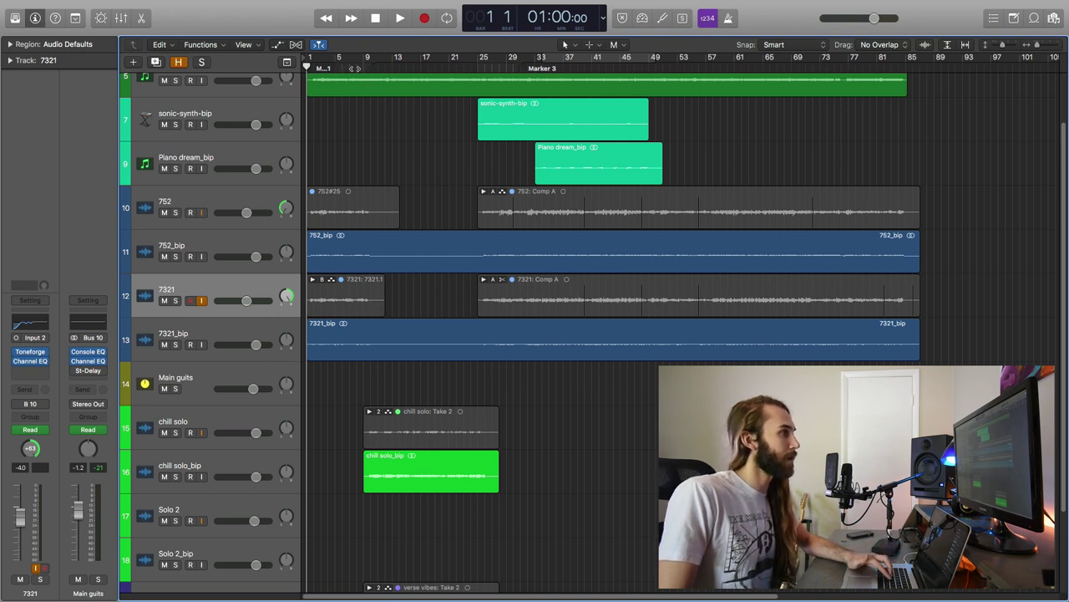
{"action": "left_click", "coordinate": [356, 67]}
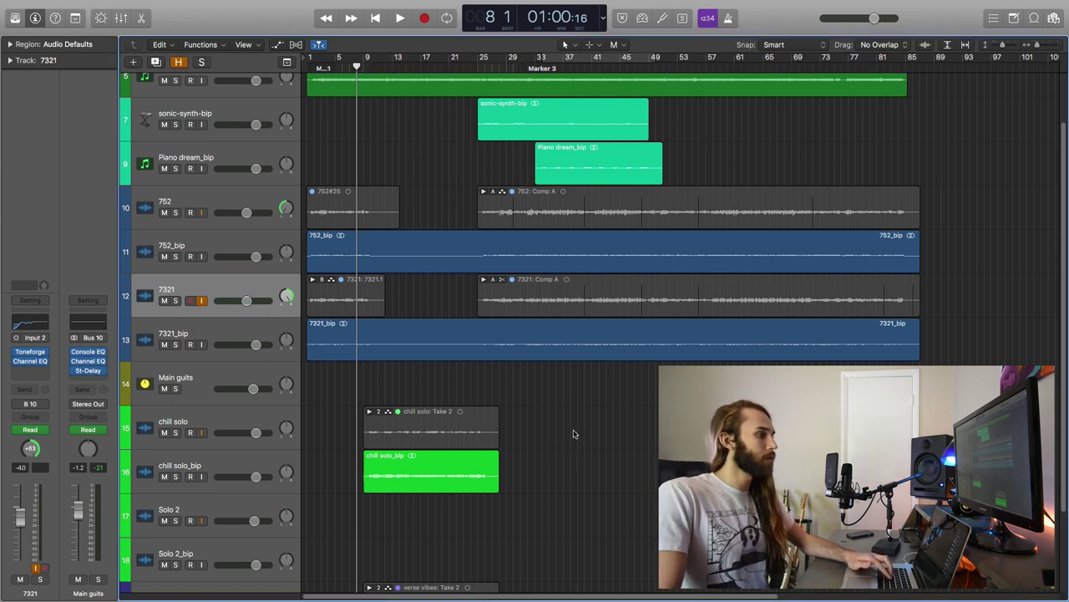
{"action": "key", "text": "space"}
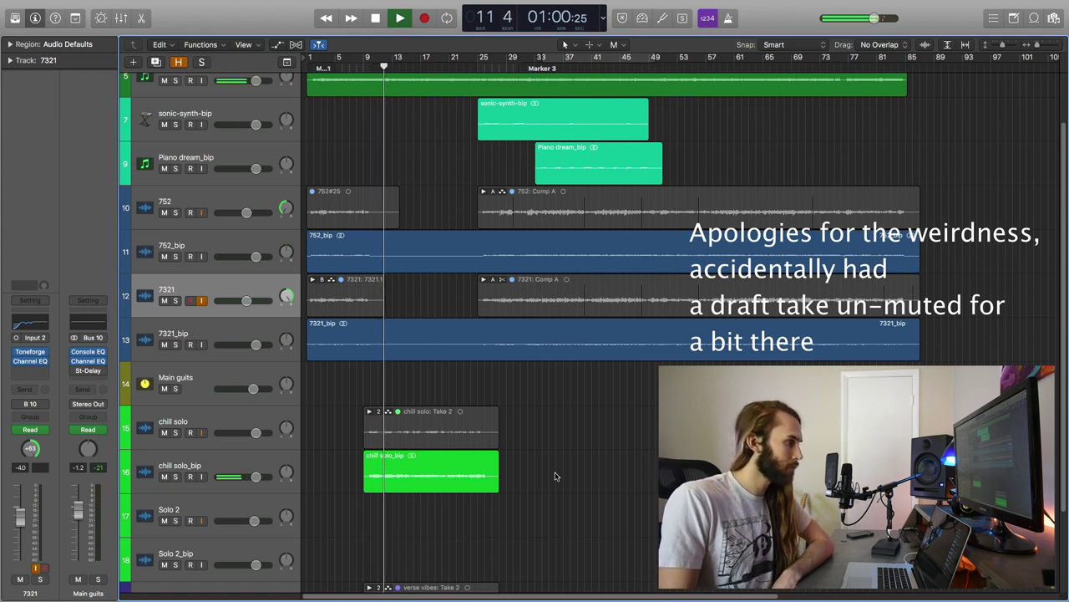
Select the chill solo track and open its Toneforge amp plugin.
{"action": "left_click", "coordinate": [219, 421]}
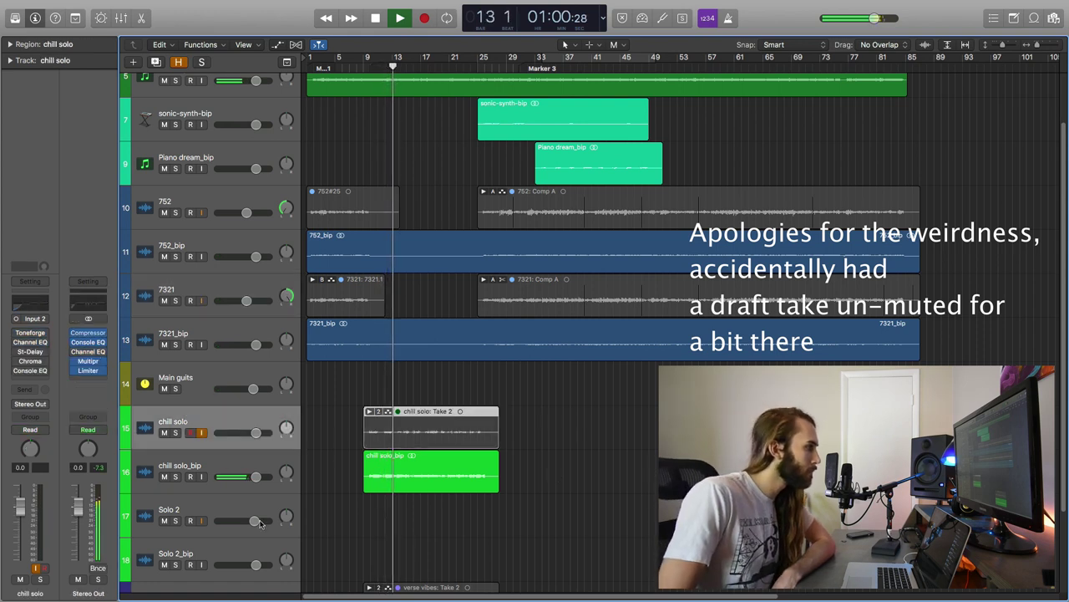
{"action": "left_click", "coordinate": [34, 332]}
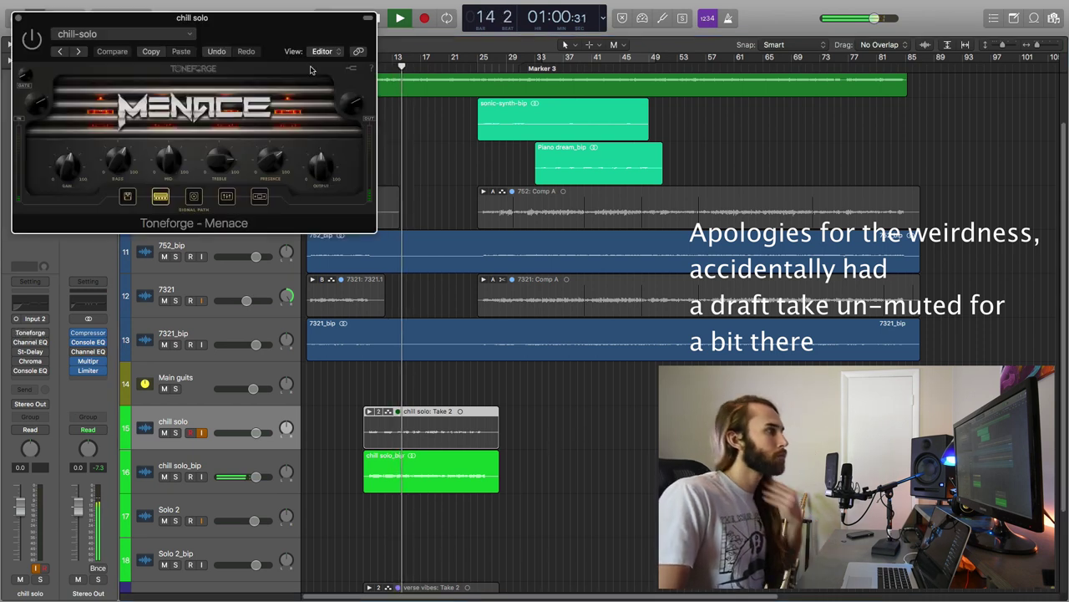
{"action": "left_click_drag", "start_coordinate": [295, 30], "coordinate": [787, 129]}
Mute the Video chill solo 2 track, close the amp plugin, and stop playback at bar 26.
{"action": "scroll", "coordinate": [500, 452], "scroll_direction": "down", "scroll_amount": 3}
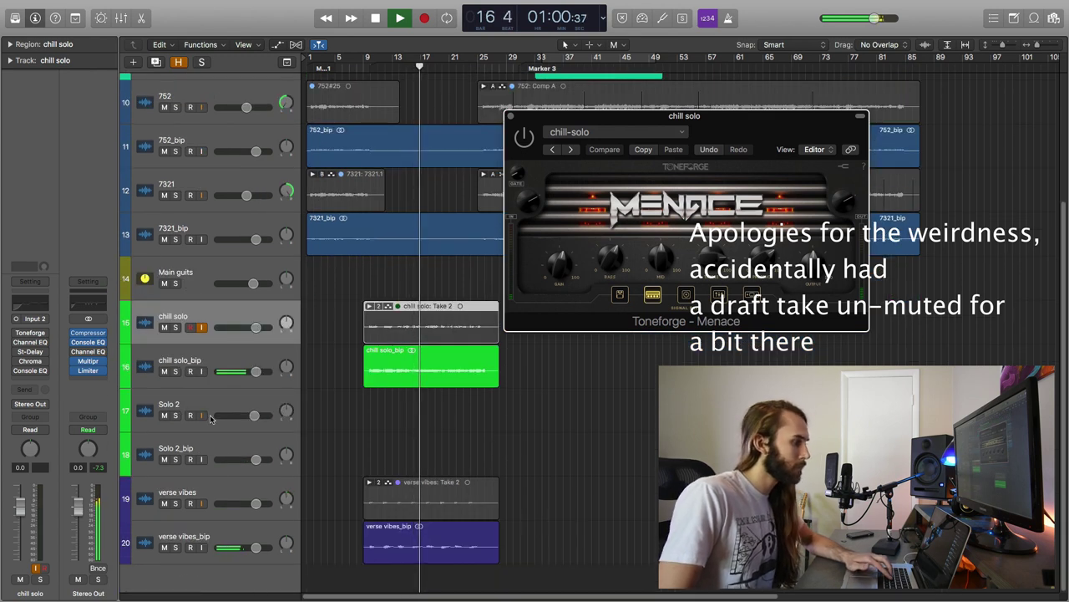
{"action": "scroll", "coordinate": [501, 451], "scroll_direction": "up", "scroll_amount": 5}
{"action": "scroll", "coordinate": [582, 494], "scroll_direction": "down", "scroll_amount": 10}
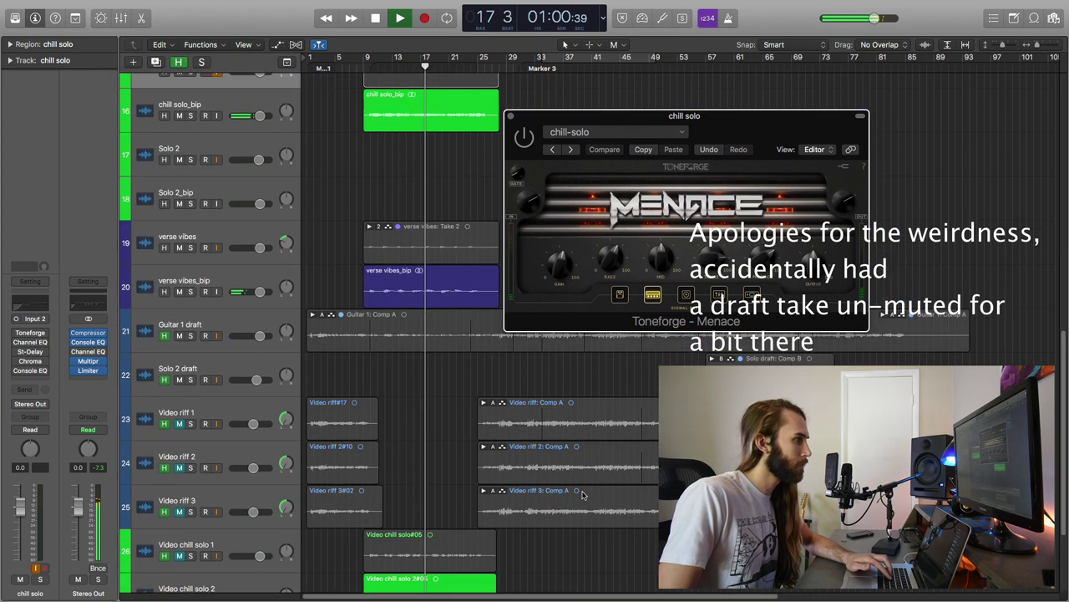
{"action": "scroll", "coordinate": [582, 495], "scroll_direction": "down", "scroll_amount": 3}
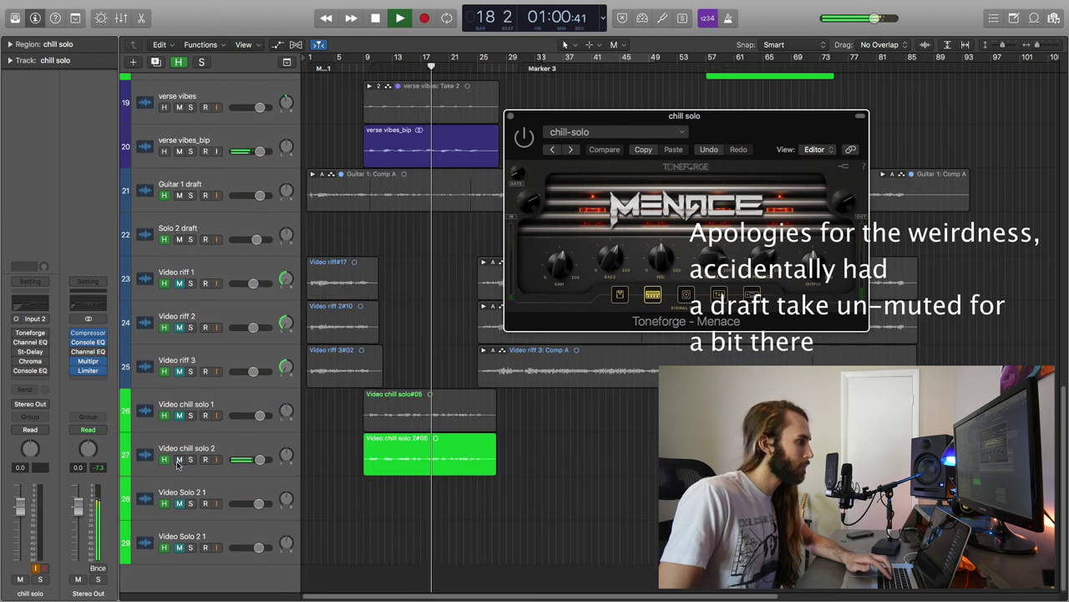
{"action": "left_click", "coordinate": [179, 460]}
{"action": "scroll", "coordinate": [492, 412], "scroll_direction": "up", "scroll_amount": 9}
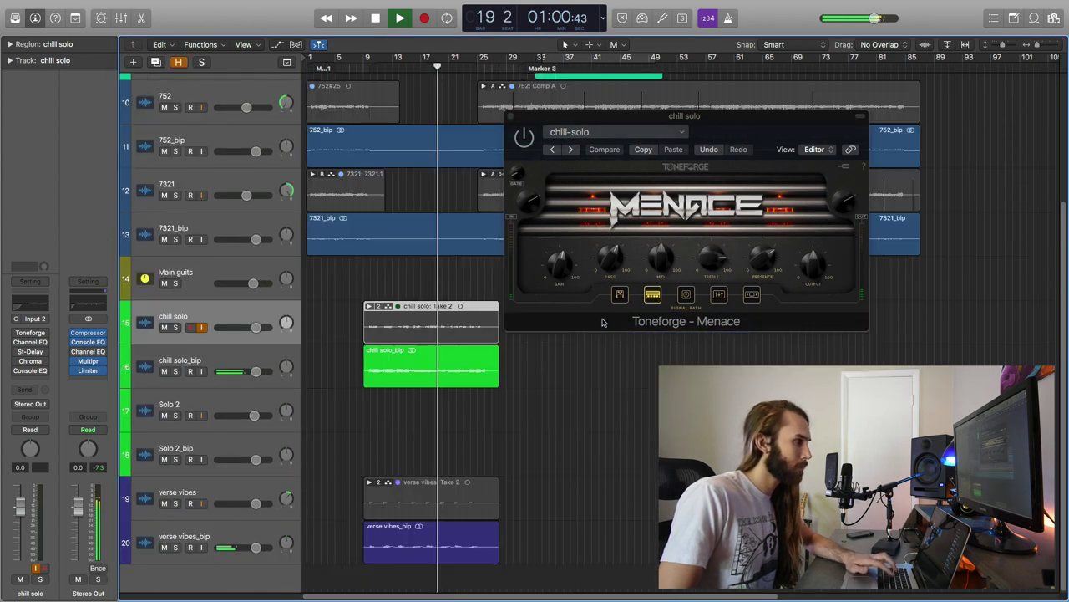
{"action": "key", "text": "super+w"}
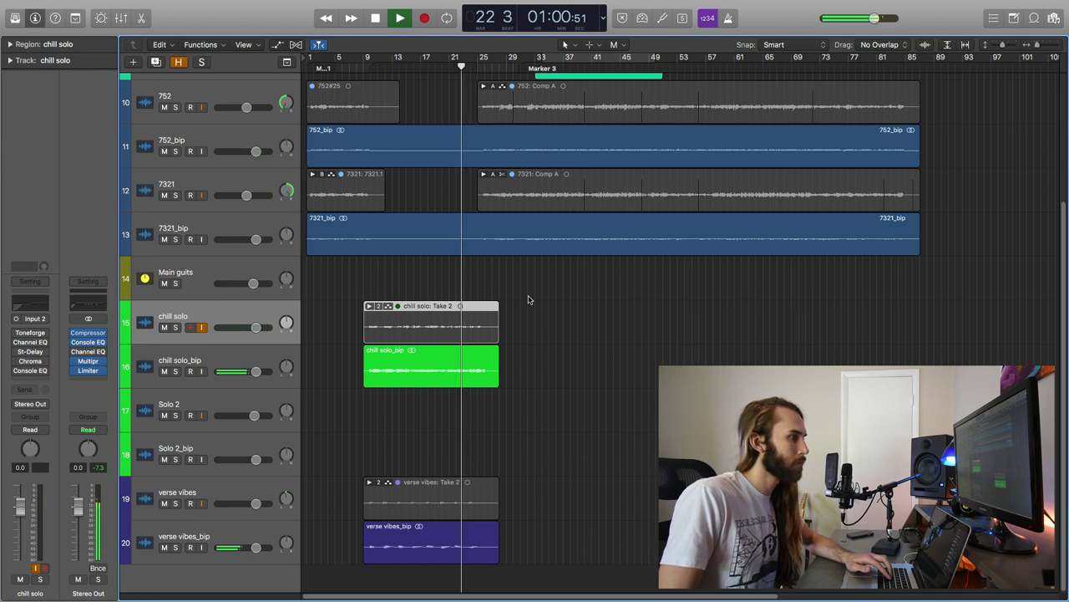
{"action": "scroll", "coordinate": [528, 299], "scroll_direction": "up", "scroll_amount": 5}
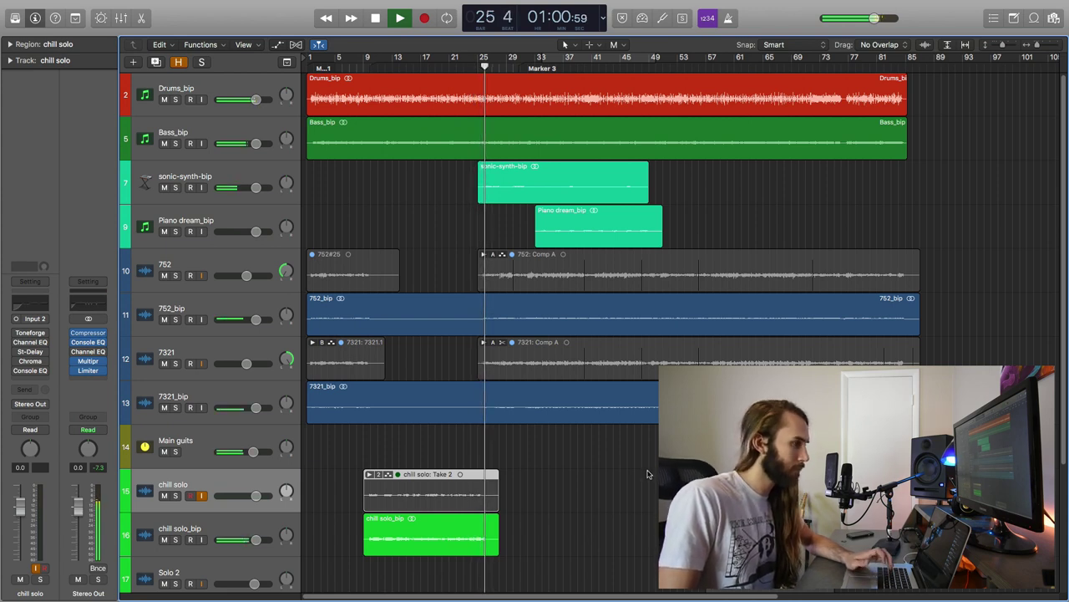
{"action": "key", "text": "space"}
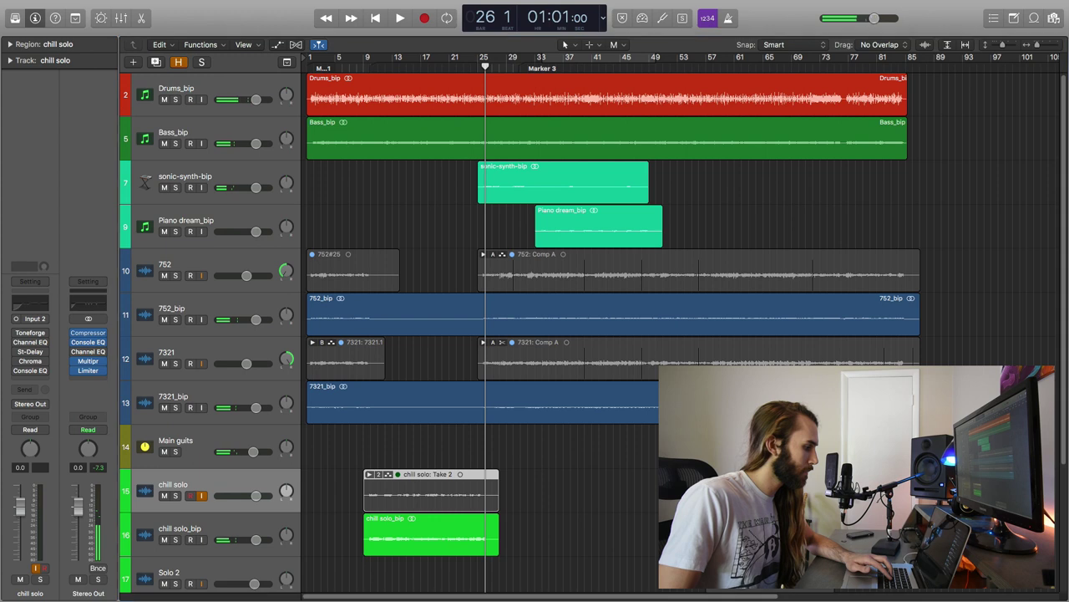
Move the playhead back to bar 9 and open the chill solo track's Toneforge amp.
{"action": "left_click", "coordinate": [584, 464]}
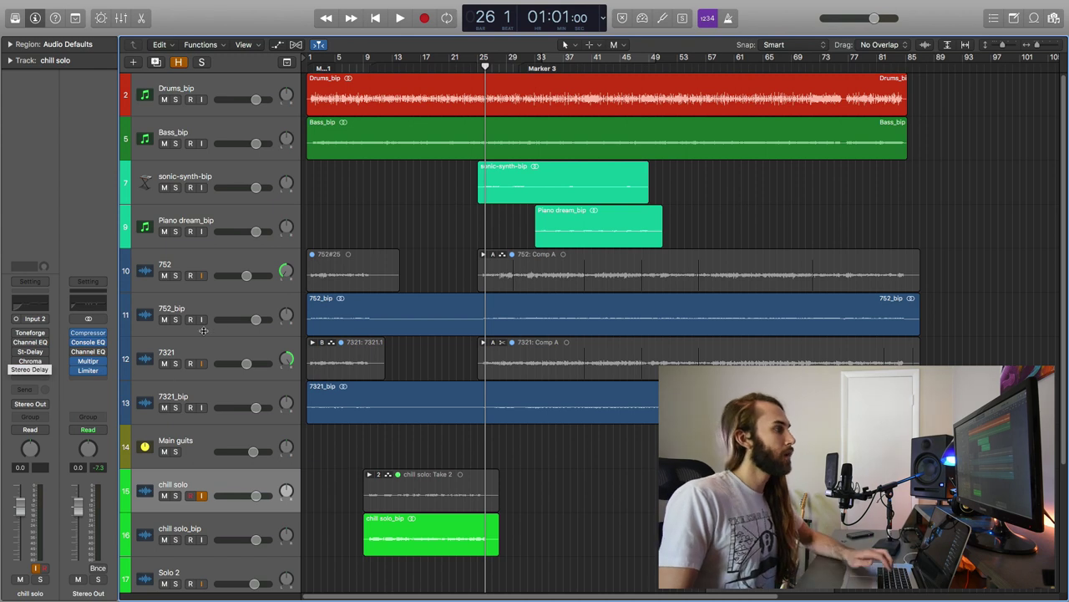
{"action": "scroll", "coordinate": [417, 234], "scroll_direction": "down", "scroll_amount": 2}
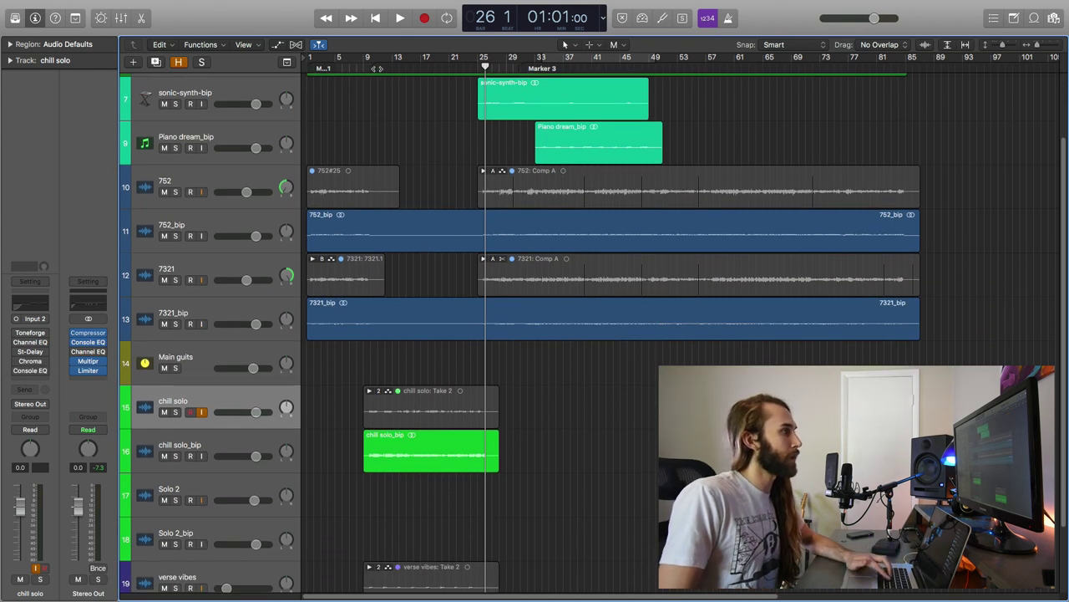
{"action": "left_click", "coordinate": [364, 63]}
{"action": "left_click", "coordinate": [30, 333]}
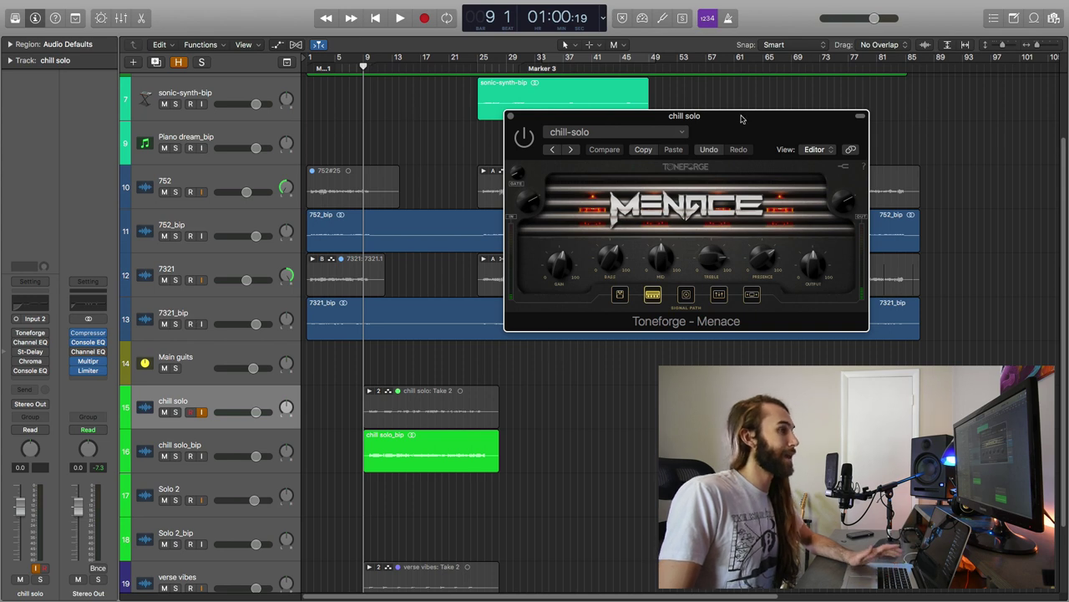
{"action": "left_click_drag", "start_coordinate": [740, 115], "coordinate": [716, 154]}
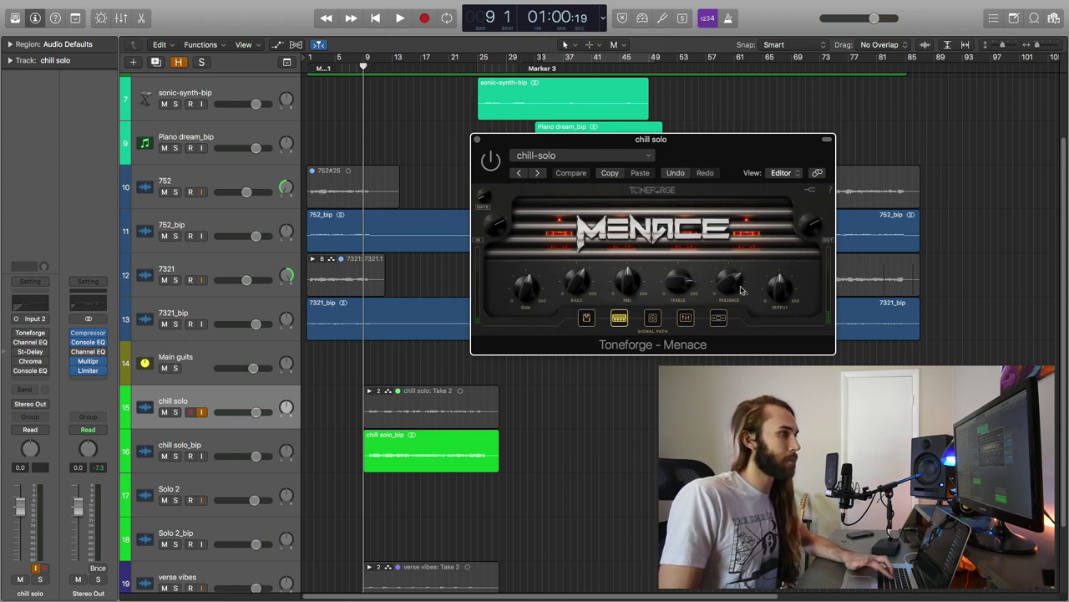
Browse the Overdrive, cabinet and Parametric EQ stages, then close the Toneforge window.
{"action": "mouse_move", "coordinate": [732, 285]}
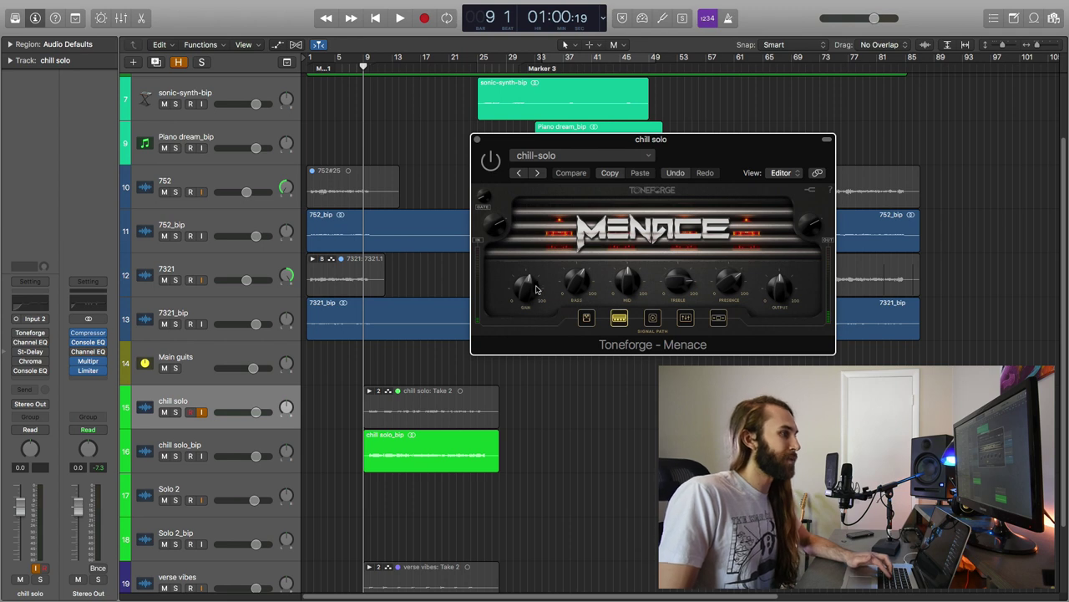
{"action": "left_click", "coordinate": [587, 319]}
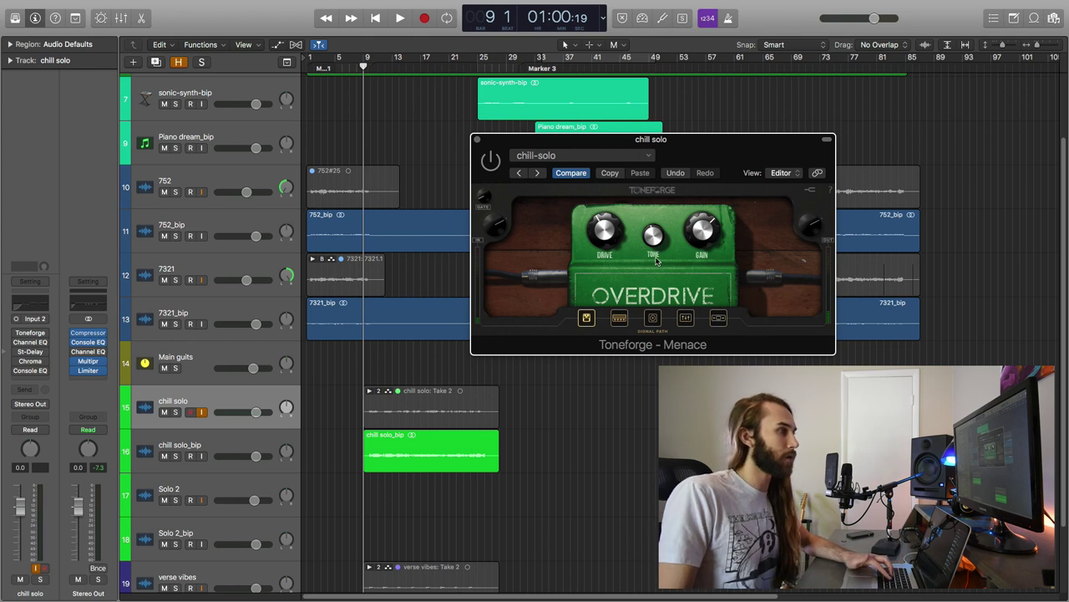
{"action": "left_click_drag", "start_coordinate": [694, 153], "coordinate": [642, 144]}
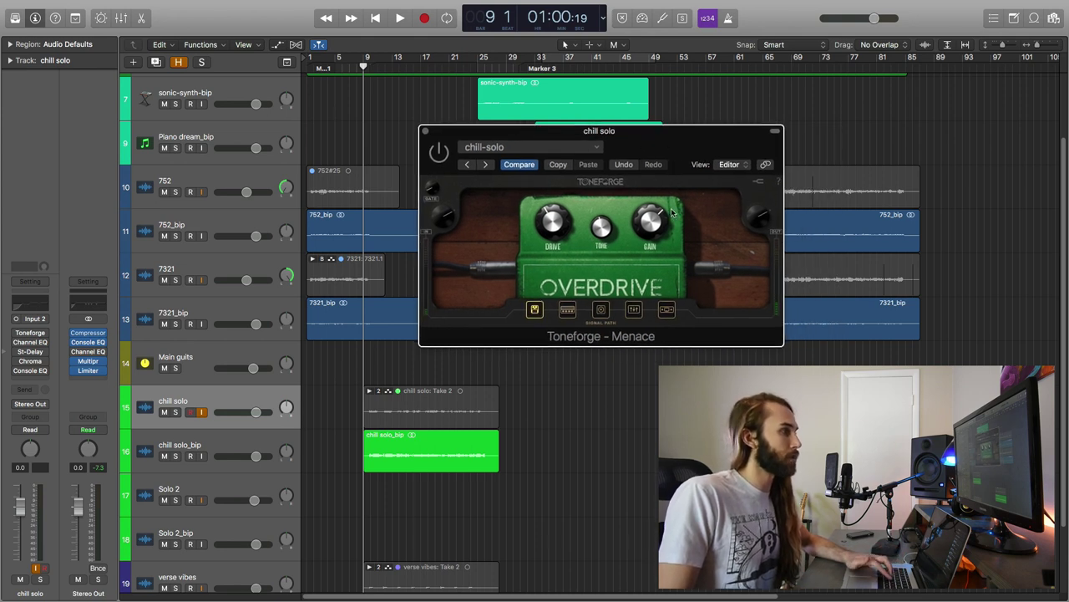
{"action": "left_click", "coordinate": [601, 310]}
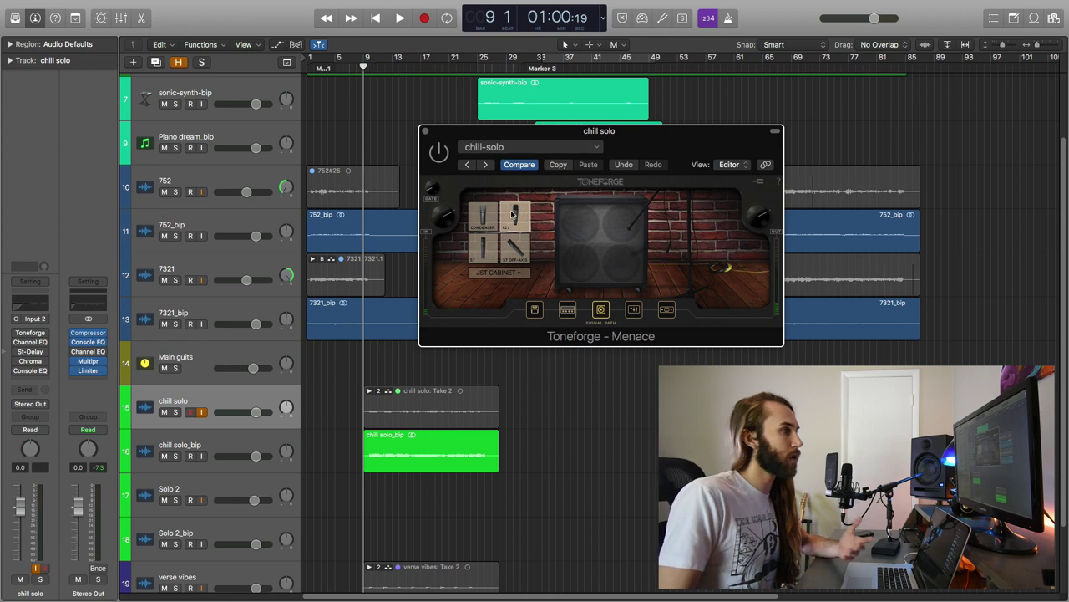
{"action": "left_click_drag", "start_coordinate": [682, 132], "coordinate": [826, 152]}
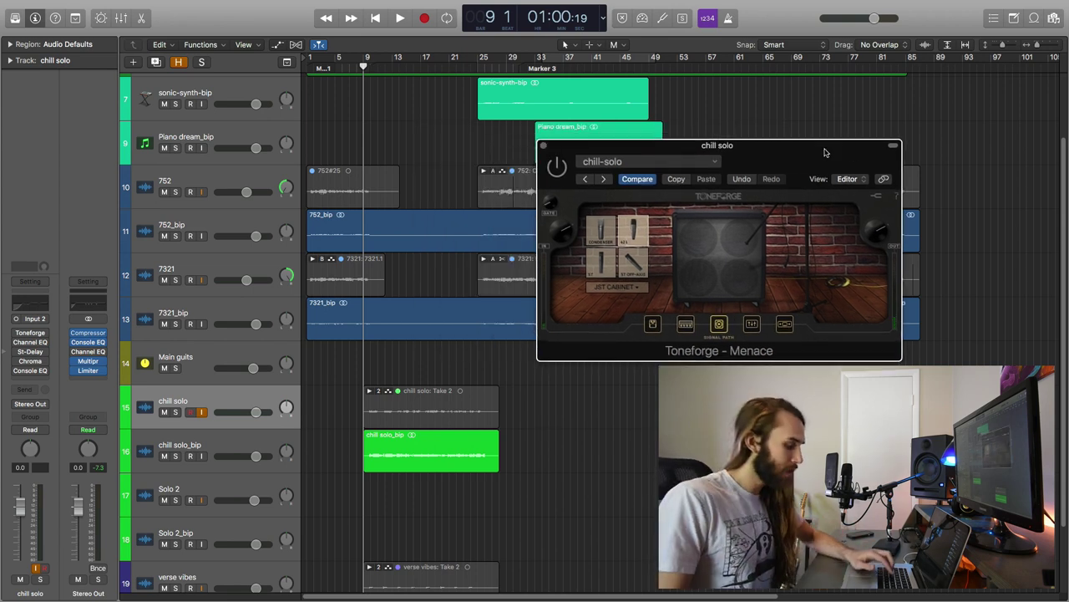
{"action": "left_click_drag", "start_coordinate": [826, 151], "coordinate": [754, 153]}
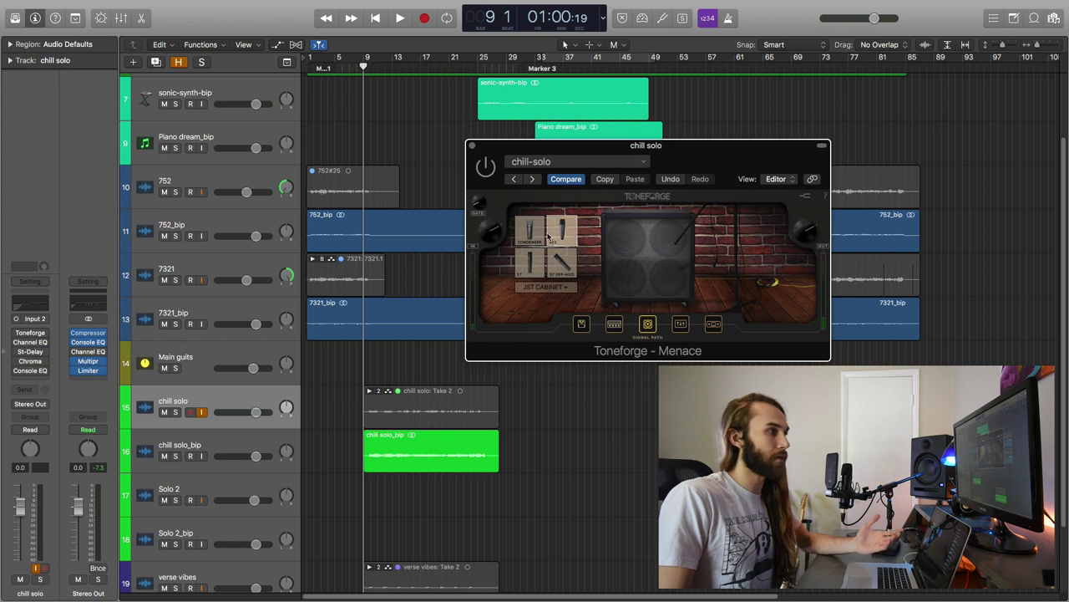
{"action": "left_click", "coordinate": [682, 325]}
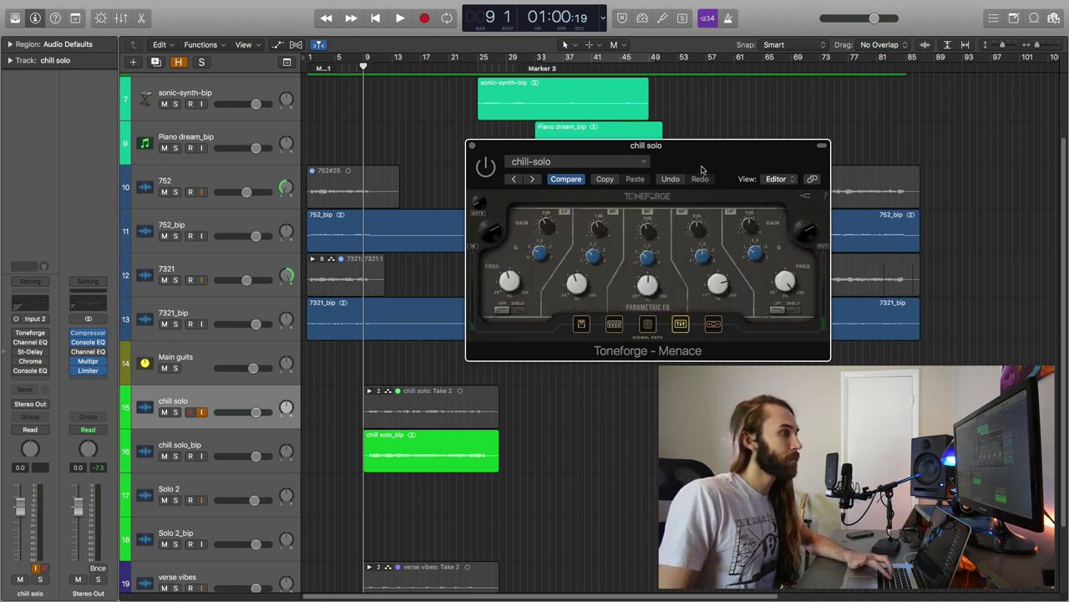
{"action": "left_click_drag", "start_coordinate": [702, 170], "coordinate": [689, 157]}
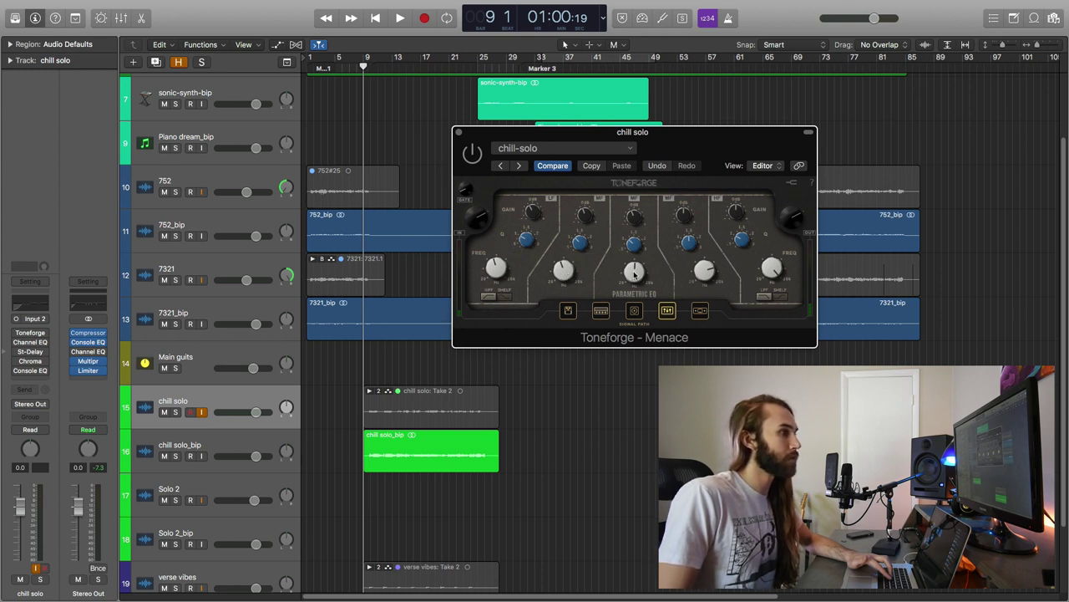
{"action": "mouse_move", "coordinate": [635, 272]}
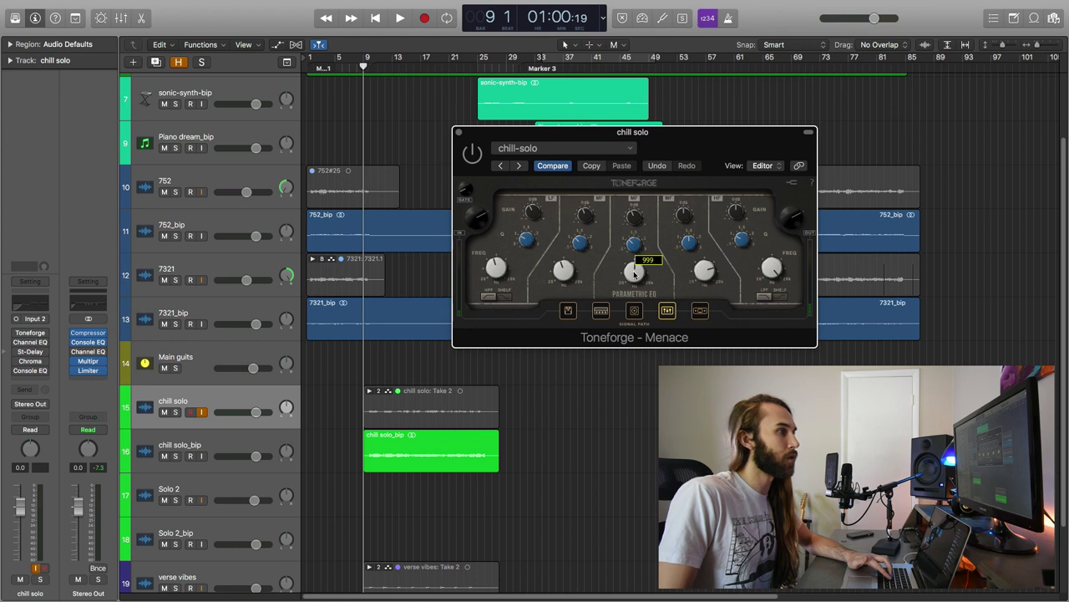
{"action": "left_click", "coordinate": [459, 133]}
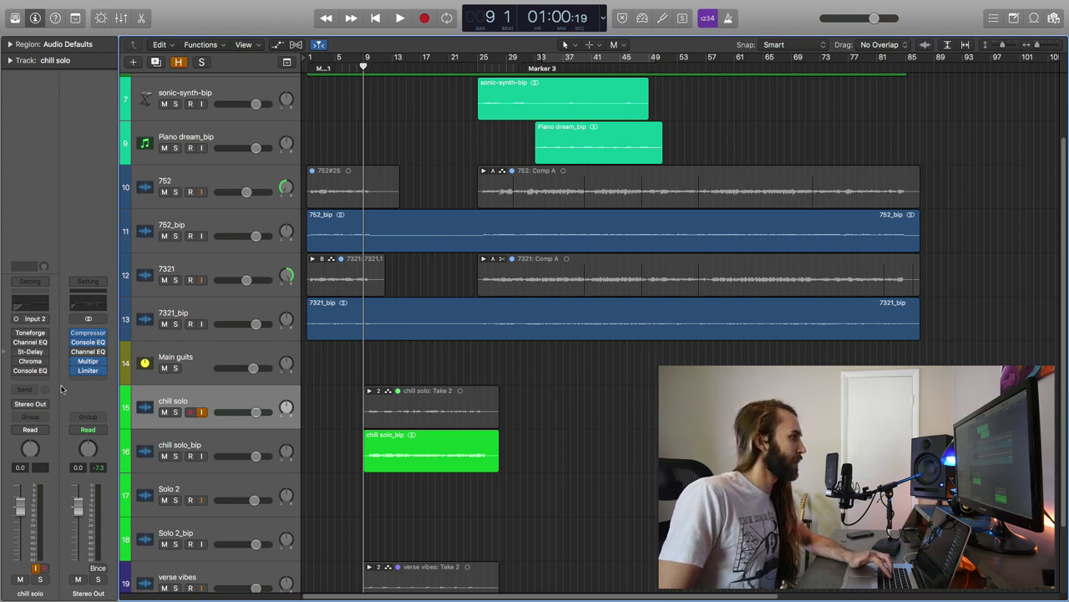
Open the chill solo track's Channel EQ to inspect its curve, then close it.
{"action": "left_click", "coordinate": [31, 343]}
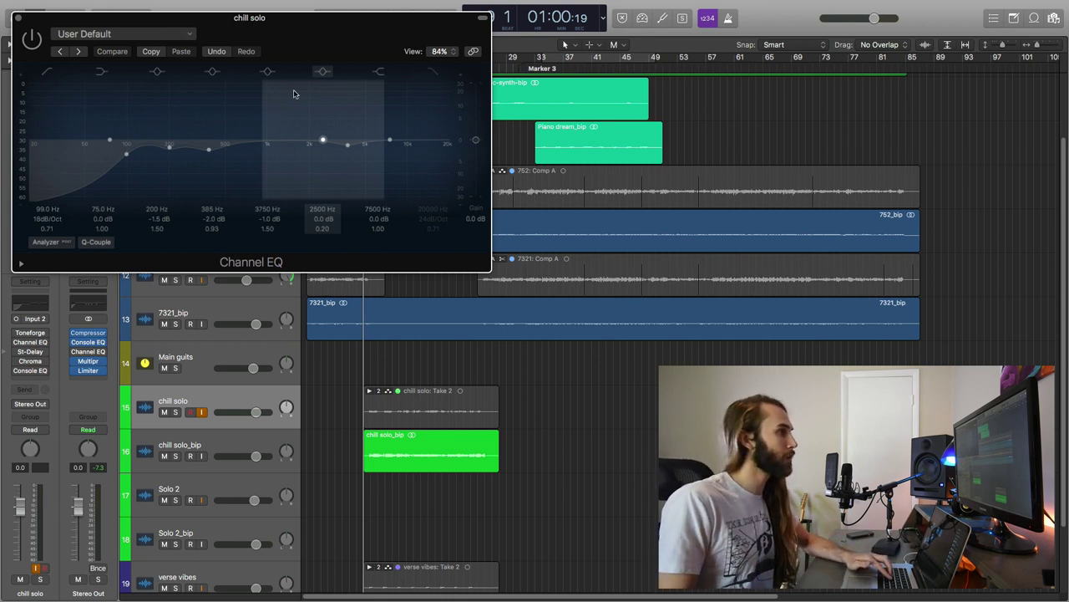
{"action": "left_click_drag", "start_coordinate": [371, 38], "coordinate": [481, 64]}
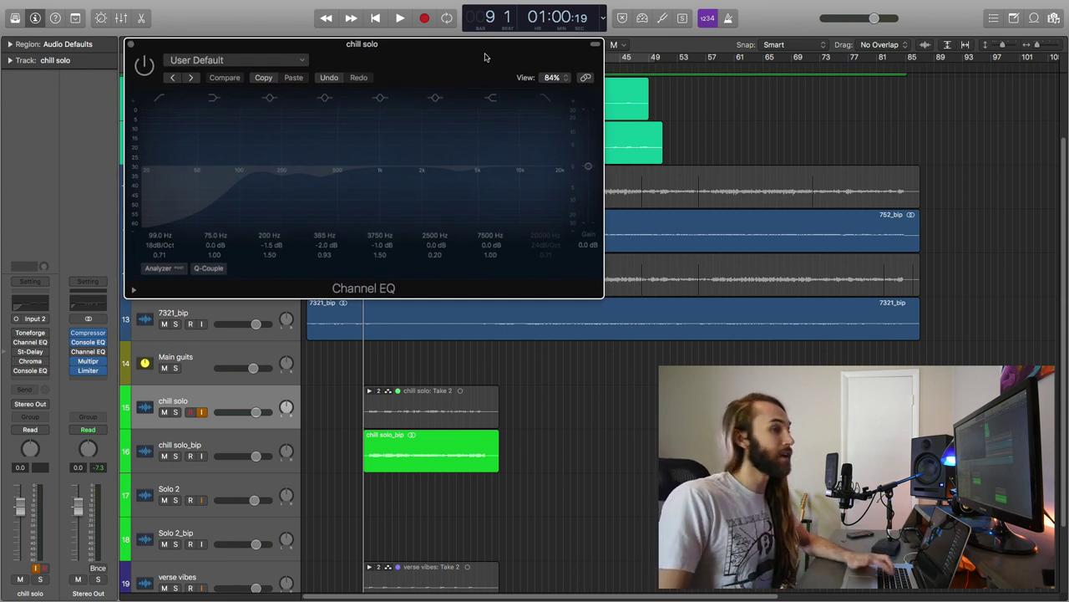
{"action": "left_click_drag", "start_coordinate": [483, 56], "coordinate": [560, 89]}
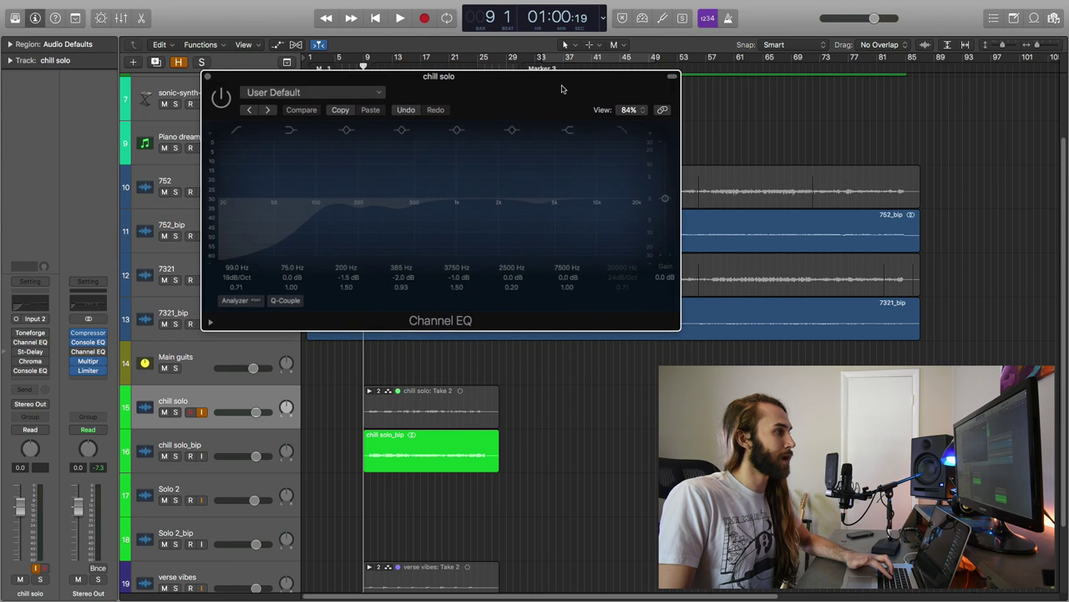
{"action": "left_click", "coordinate": [209, 77]}
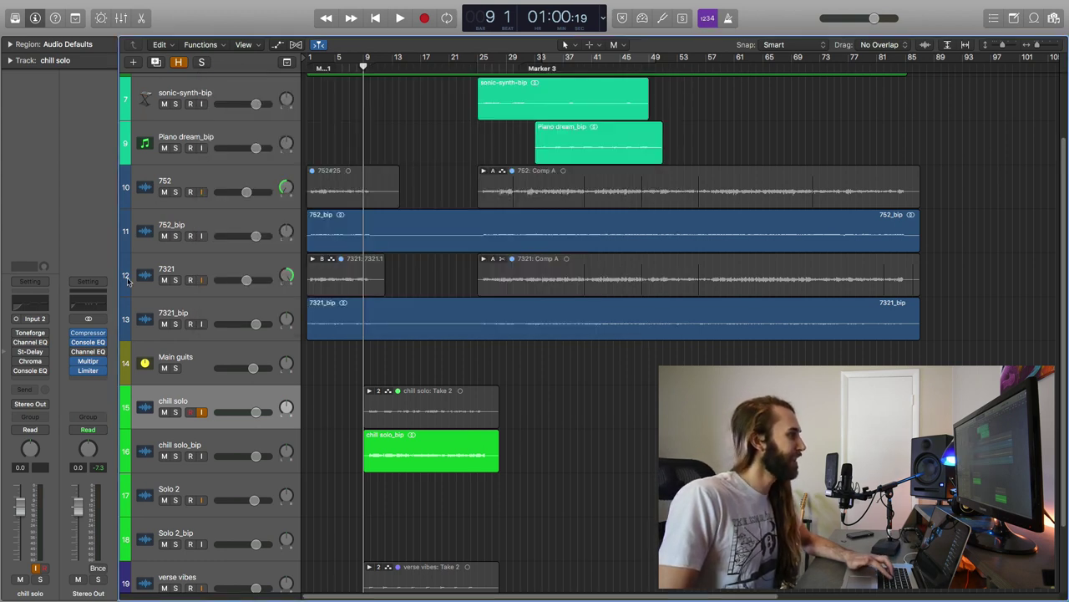
{"action": "left_click", "coordinate": [39, 340]}
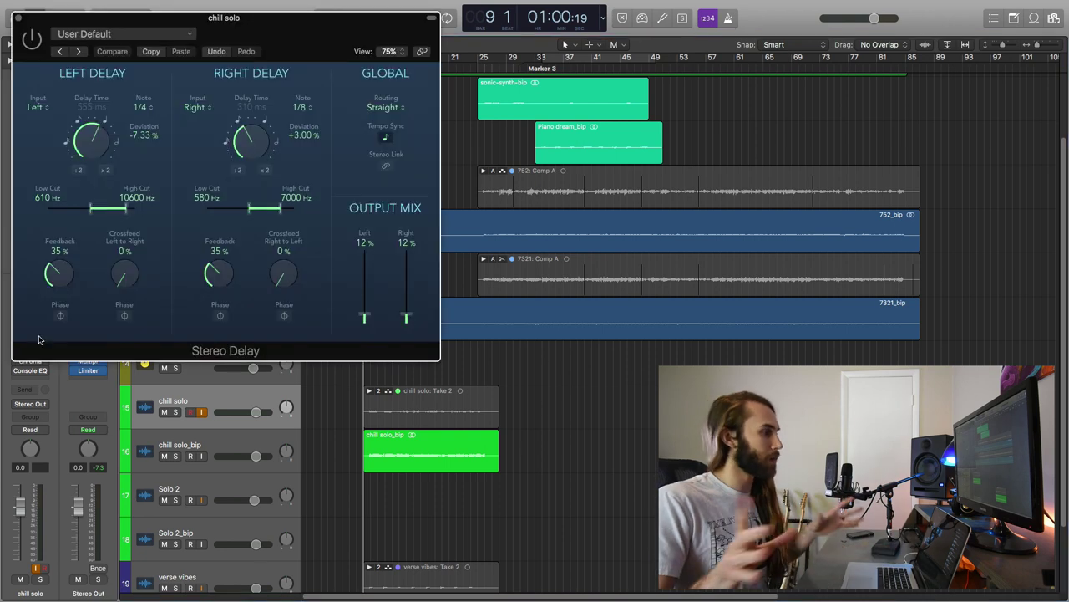
{"action": "left_click_drag", "start_coordinate": [306, 34], "coordinate": [414, 37]}
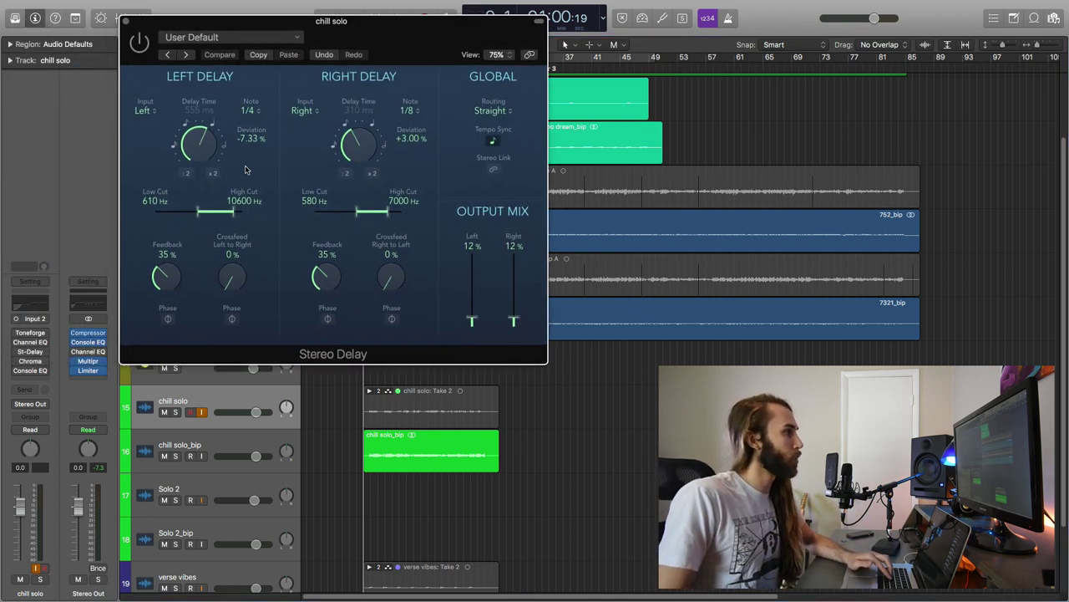
{"action": "left_click", "coordinate": [127, 22]}
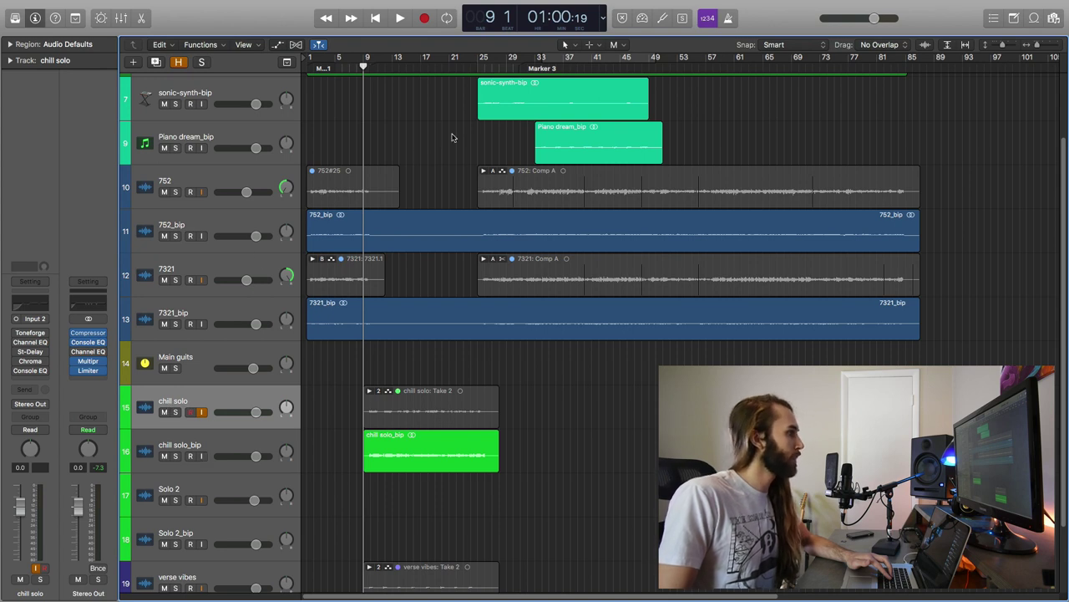
{"action": "scroll", "coordinate": [388, 200], "scroll_direction": "down", "scroll_amount": 2}
{"action": "scroll", "coordinate": [393, 210], "scroll_direction": "up", "scroll_amount": 5}
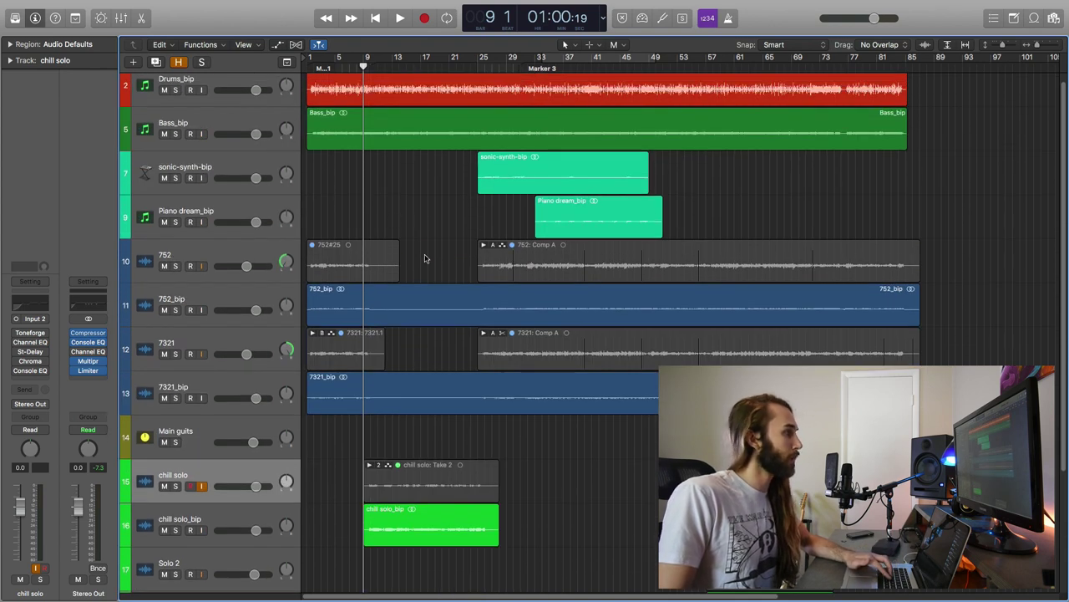
{"action": "left_click", "coordinate": [30, 360]}
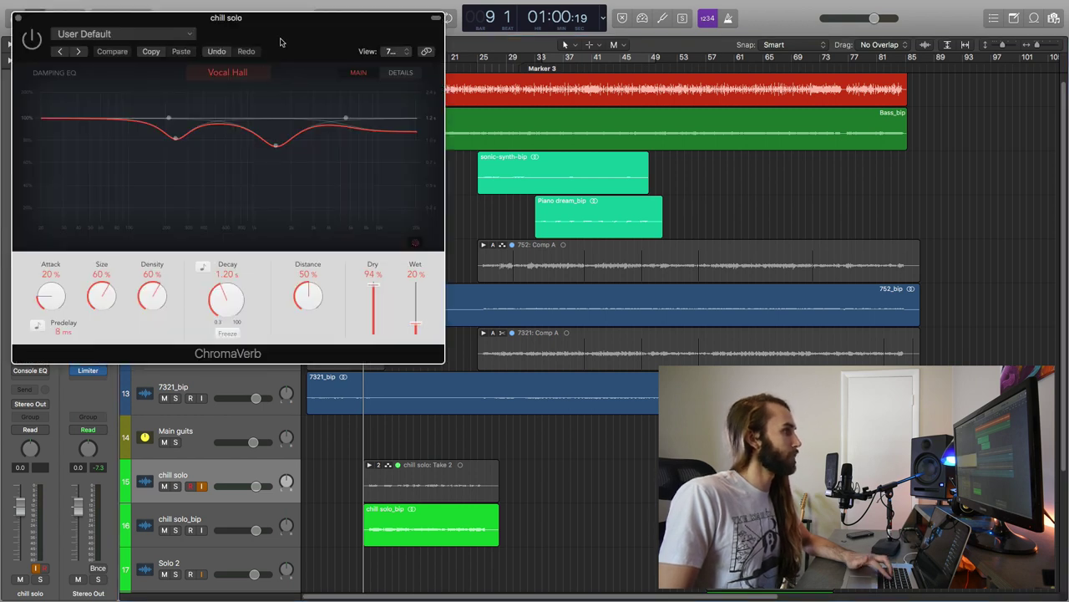
{"action": "left_click_drag", "start_coordinate": [278, 42], "coordinate": [660, 84]}
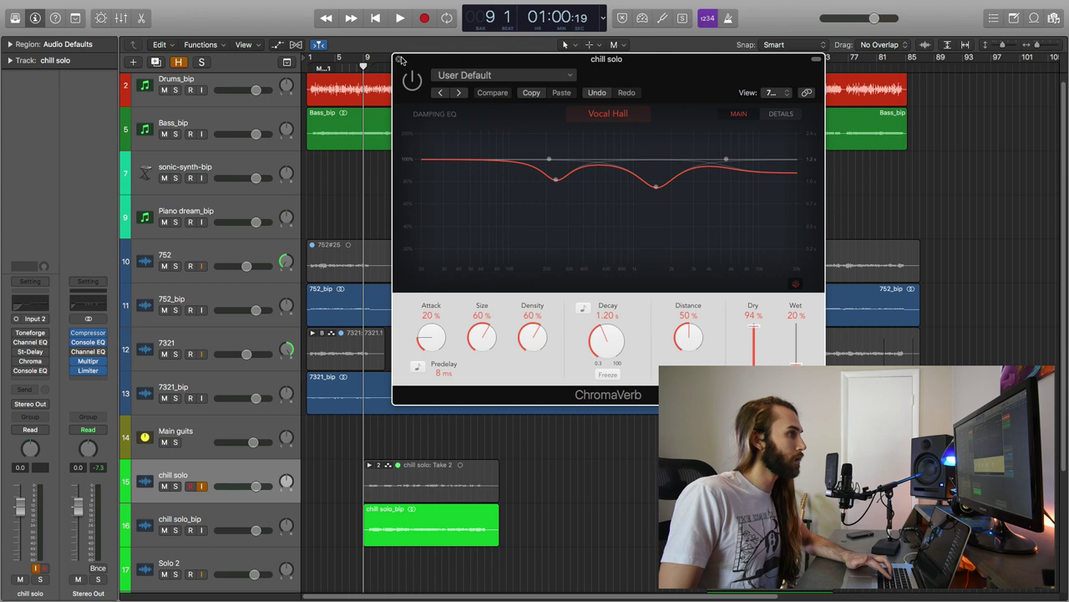
{"action": "left_click", "coordinate": [399, 60]}
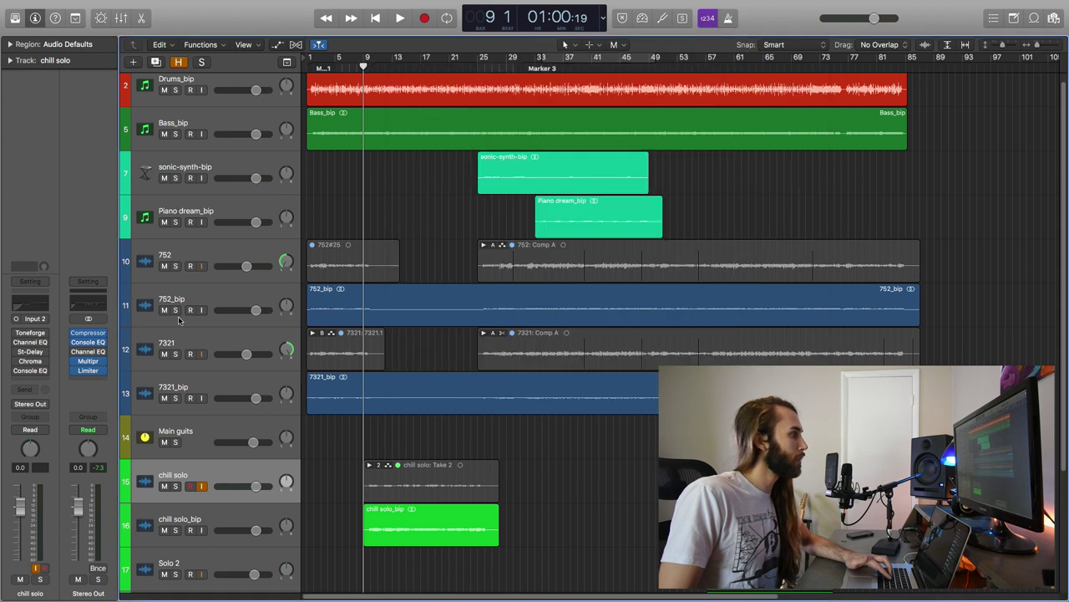
{"action": "left_click", "coordinate": [35, 372]}
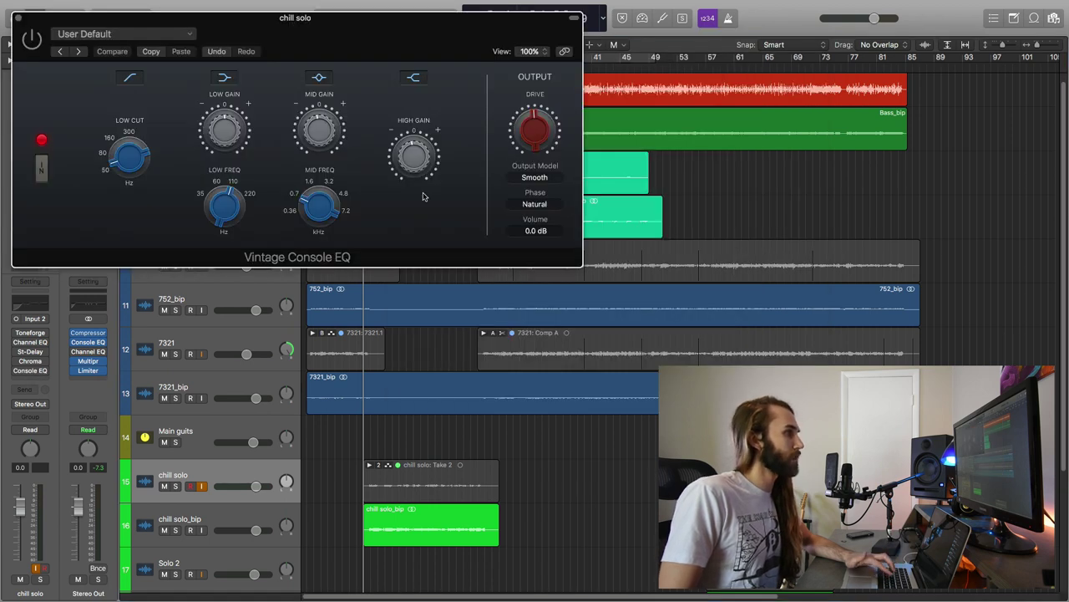
{"action": "left_click_drag", "start_coordinate": [421, 31], "coordinate": [725, 117]}
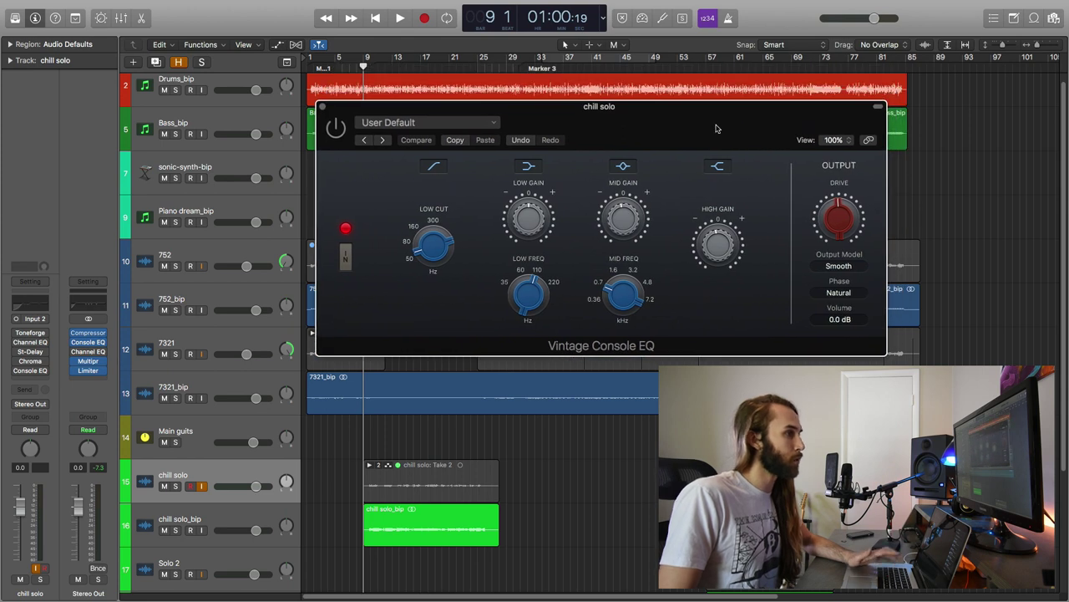
{"action": "mouse_move", "coordinate": [625, 223]}
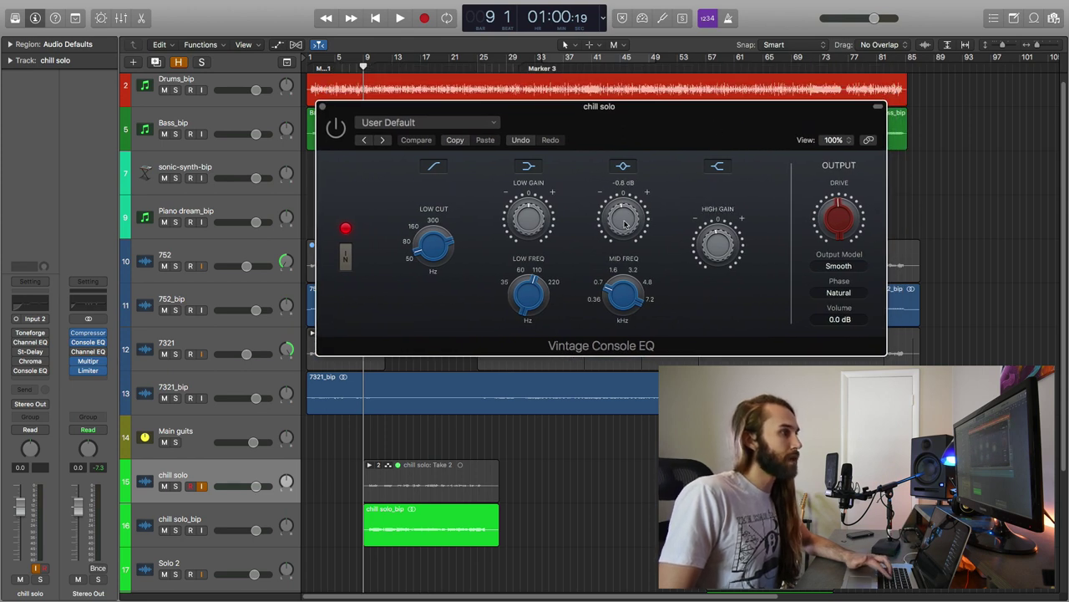
{"action": "mouse_move", "coordinate": [619, 291]}
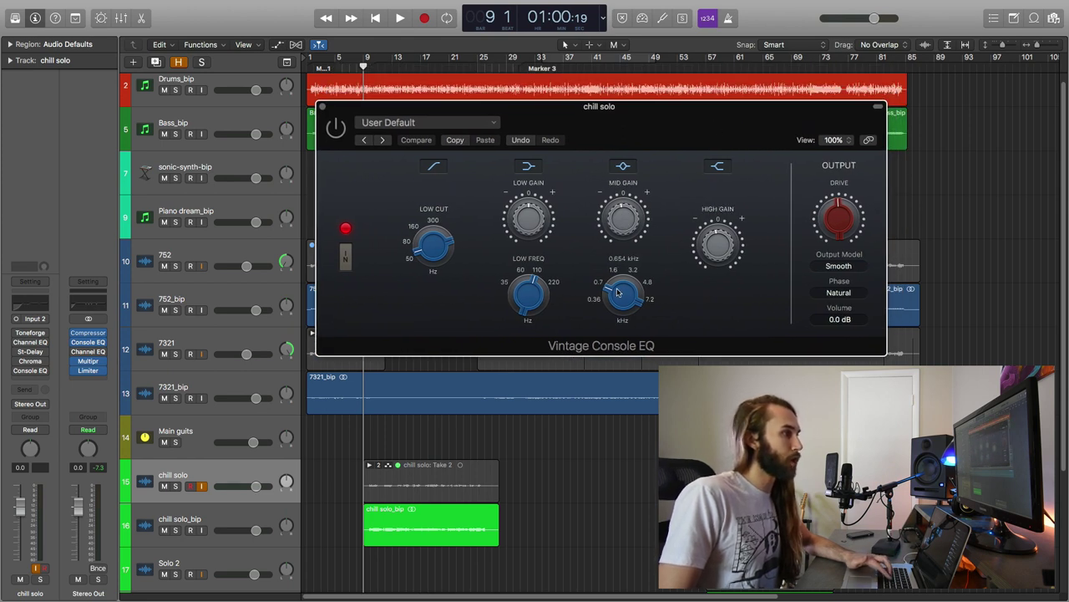
{"action": "mouse_move", "coordinate": [716, 250]}
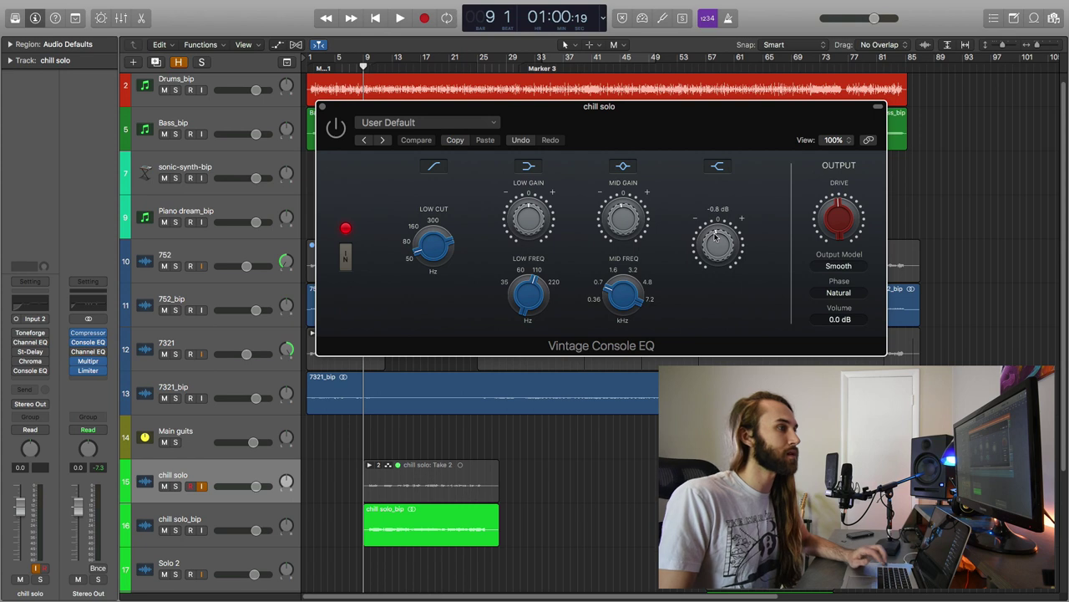
{"action": "mouse_move", "coordinate": [846, 224]}
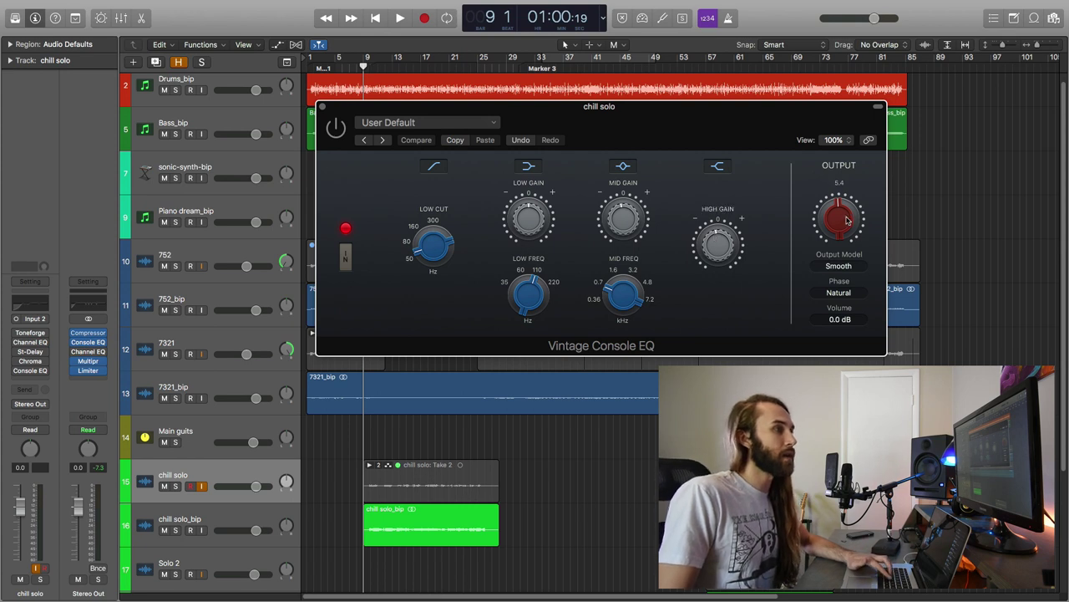
{"action": "left_click", "coordinate": [323, 108]}
Play the mix from bar 23 and stop with the playhead at bar 34, beat 4.
{"action": "scroll", "coordinate": [430, 301], "scroll_direction": "down", "scroll_amount": 5}
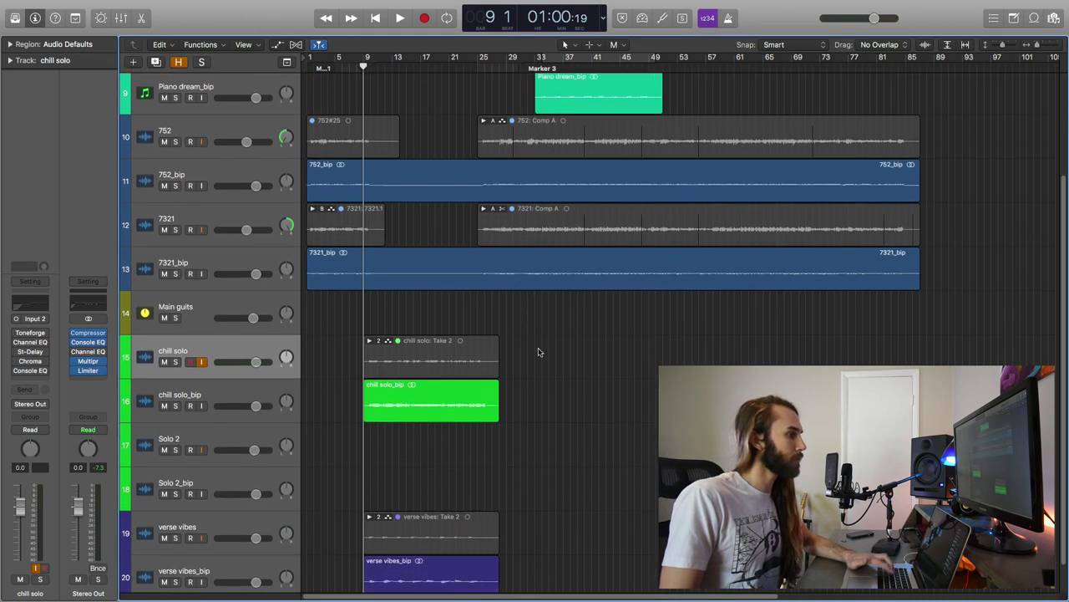
{"action": "left_click", "coordinate": [461, 68]}
{"action": "scroll", "coordinate": [640, 418], "scroll_direction": "down", "scroll_amount": 1}
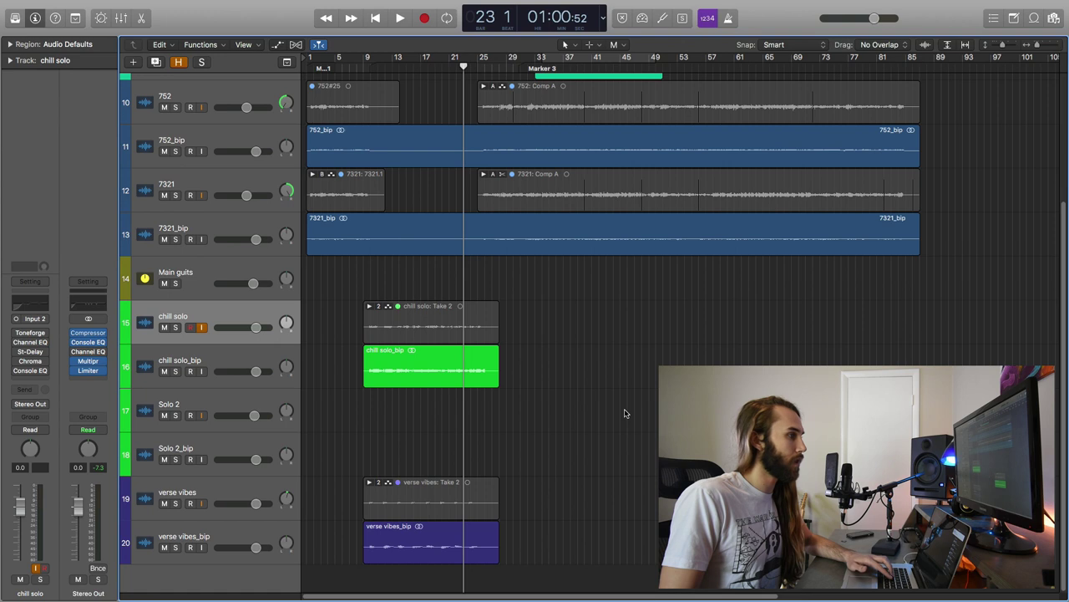
{"action": "key", "text": "space"}
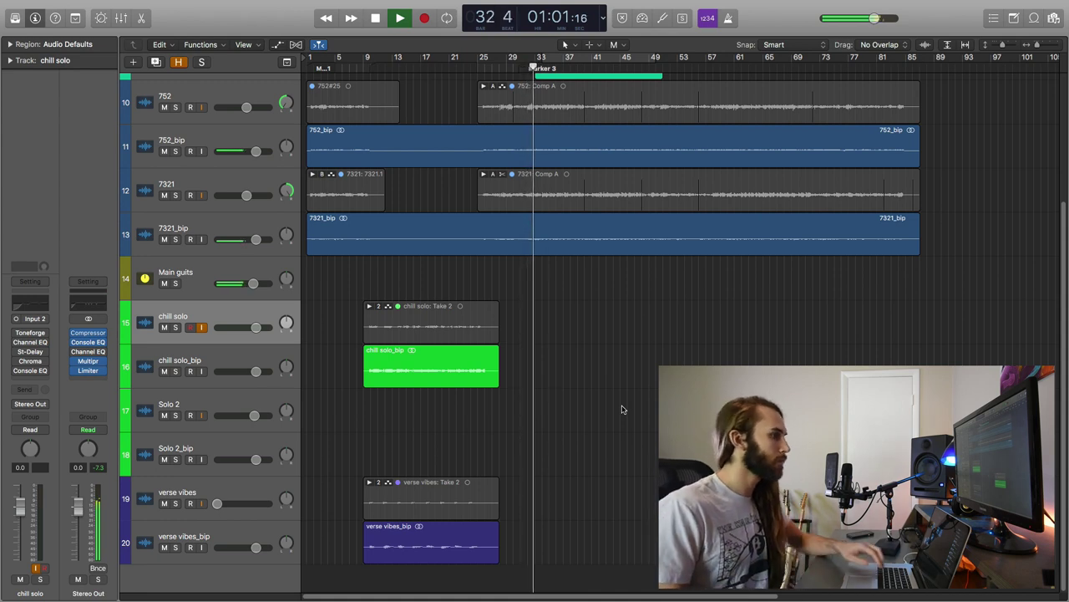
{"action": "scroll", "coordinate": [565, 376], "scroll_direction": "up", "scroll_amount": 5}
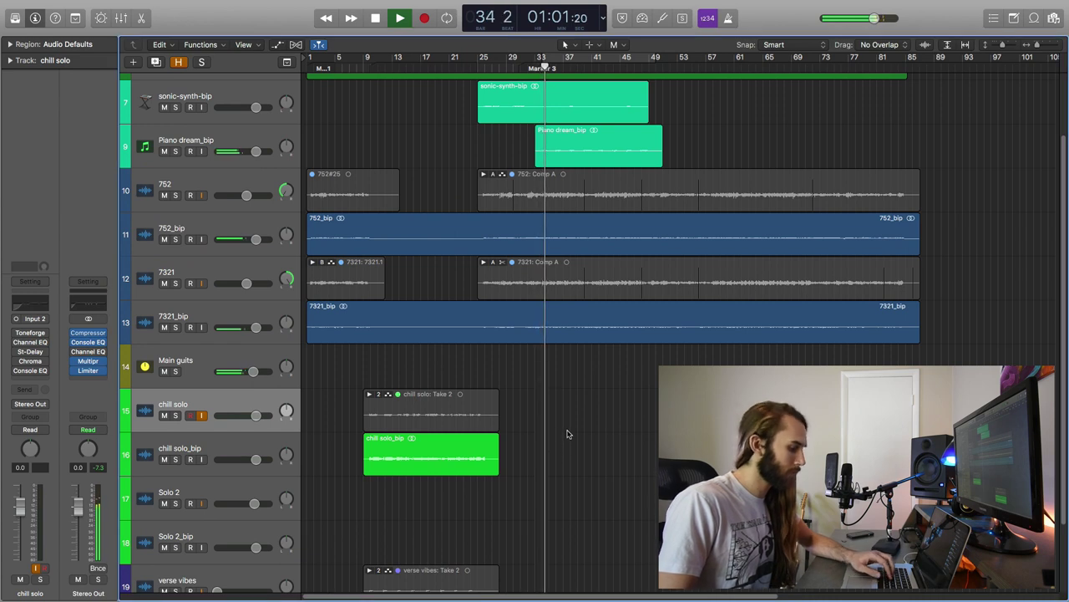
{"action": "key", "text": "space"}
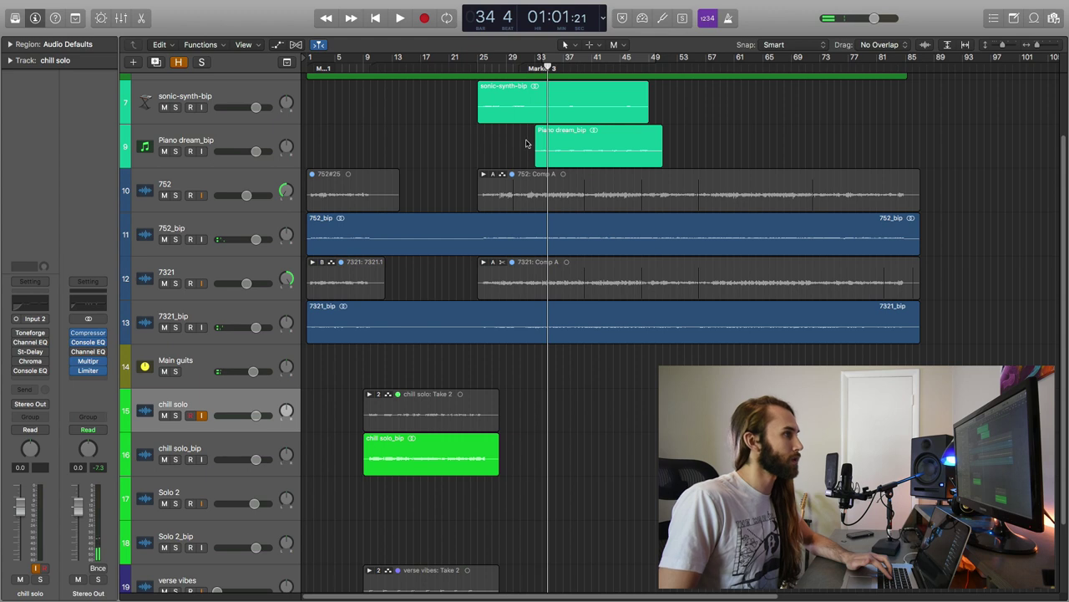
{"action": "scroll", "coordinate": [523, 162], "scroll_direction": "up", "scroll_amount": 1}
{"action": "scroll", "coordinate": [522, 162], "scroll_direction": "up", "scroll_amount": 3}
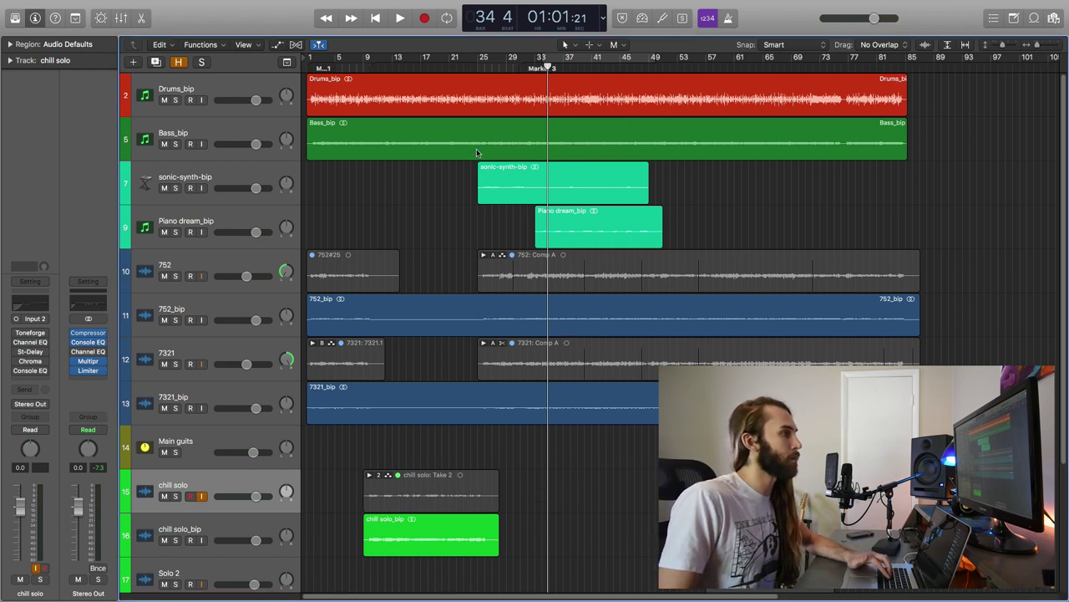
Show the hidden tracks and select the three sonic regions on sonic-the-synth-hog (track 6).
{"action": "left_click", "coordinate": [244, 179]}
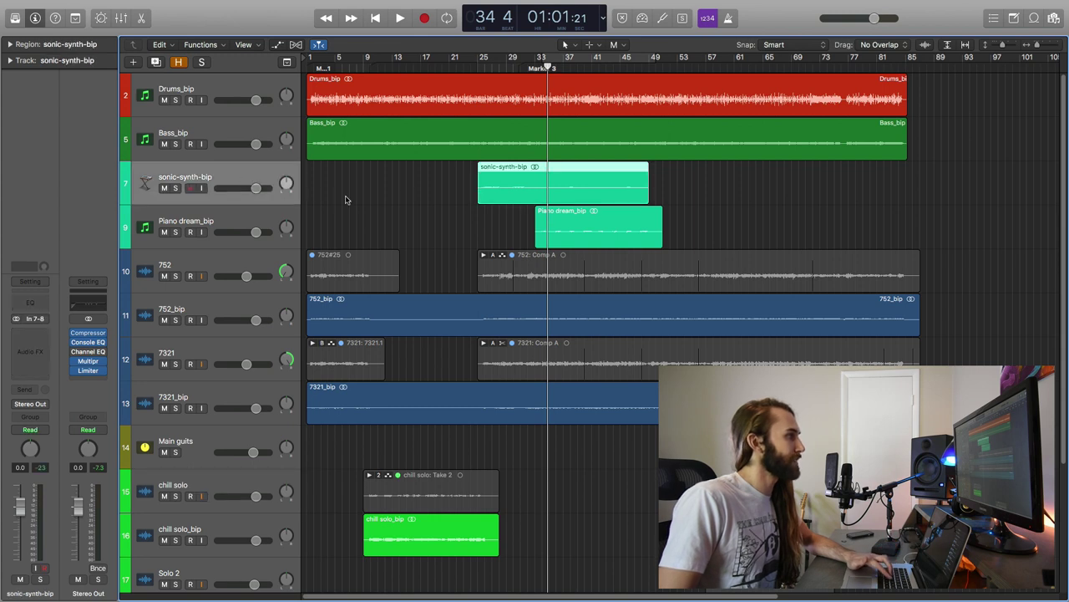
{"action": "key", "text": "h"}
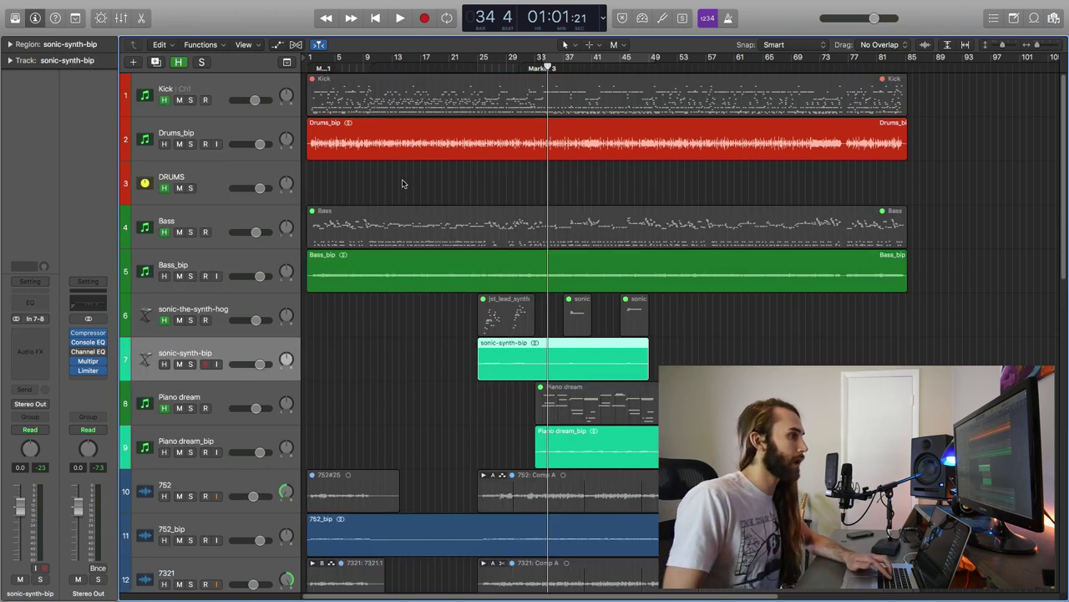
{"action": "left_click", "coordinate": [227, 298]}
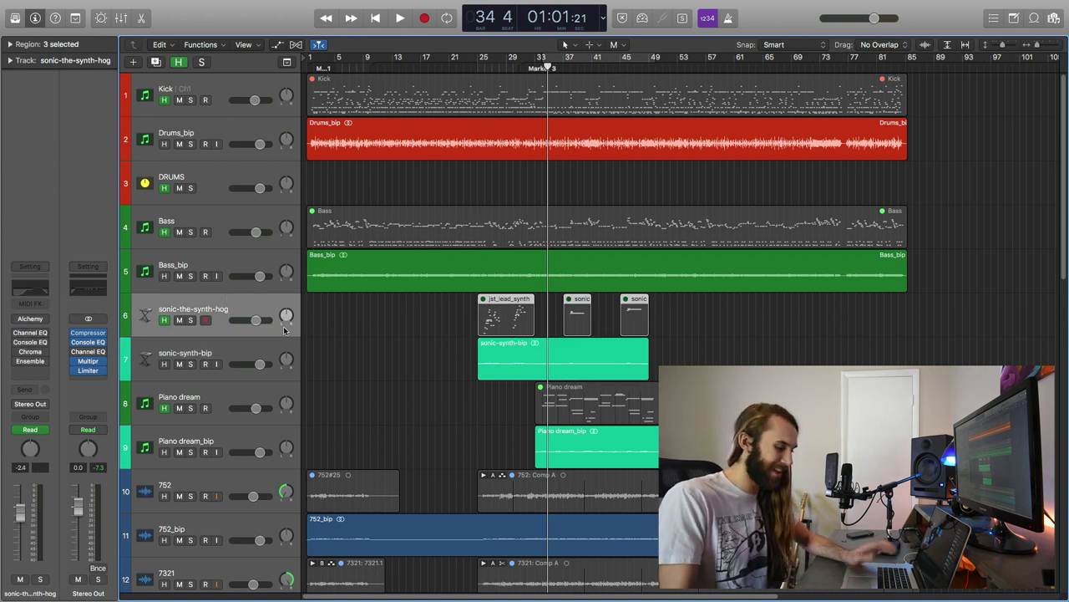
{"action": "left_click", "coordinate": [483, 69]}
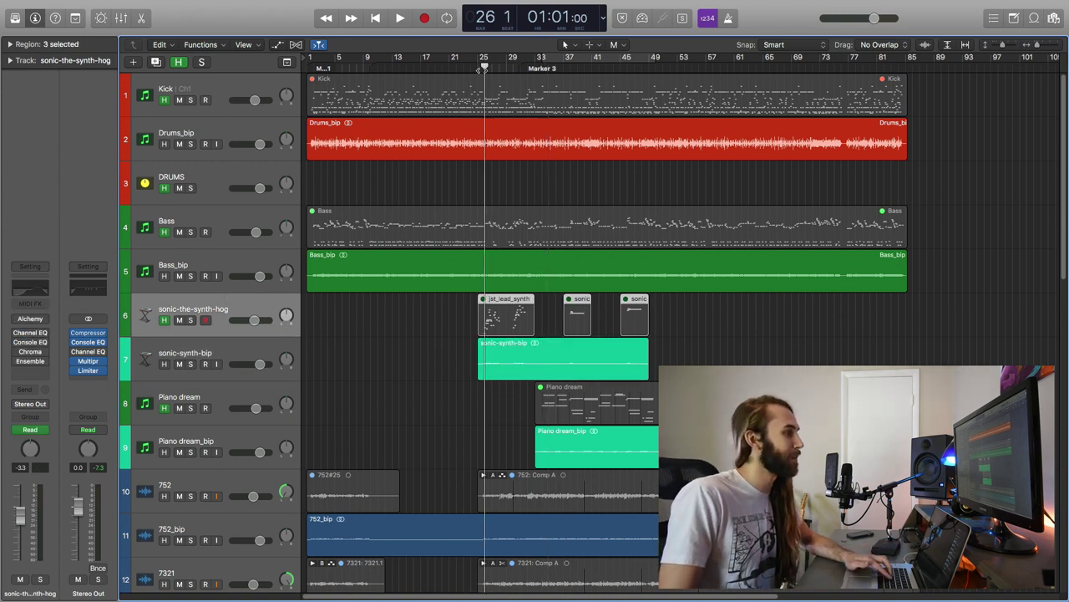
{"action": "scroll", "coordinate": [438, 375], "scroll_direction": "down", "scroll_amount": 1}
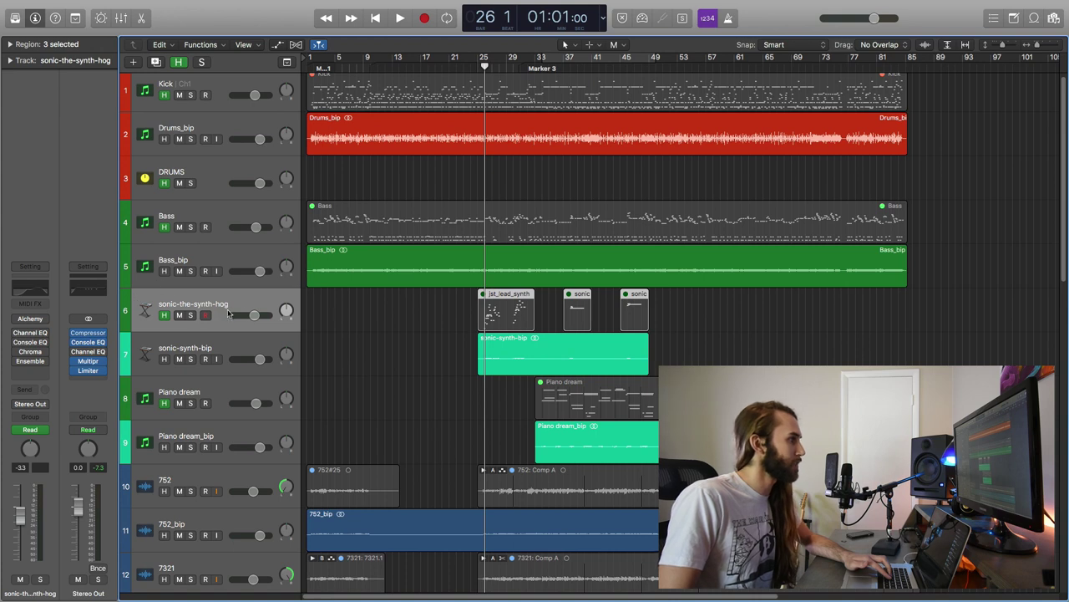
{"action": "left_click", "coordinate": [354, 317]}
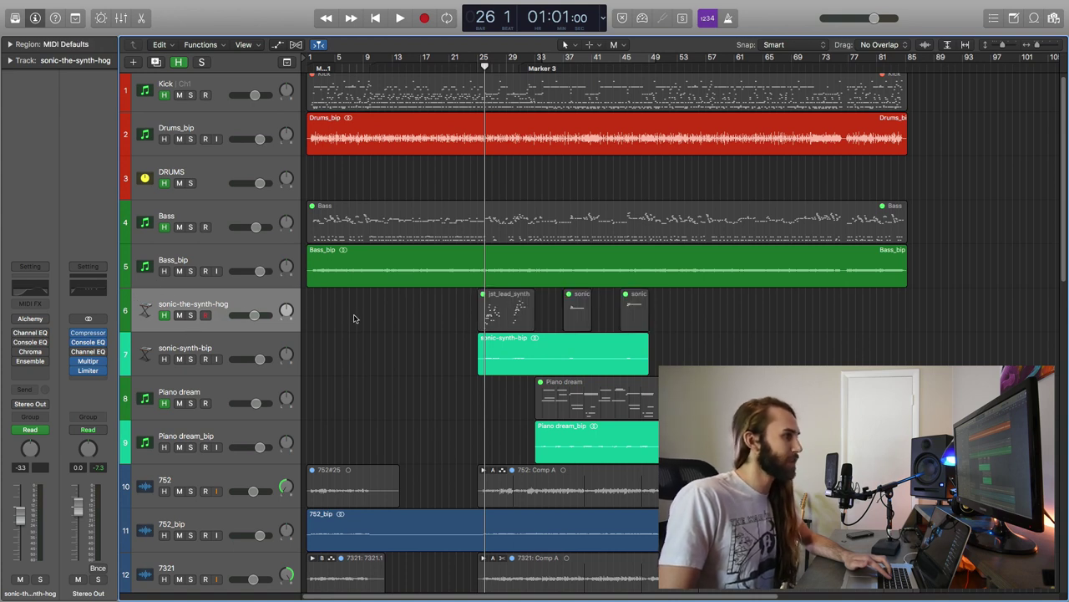
{"action": "left_click", "coordinate": [238, 304]}
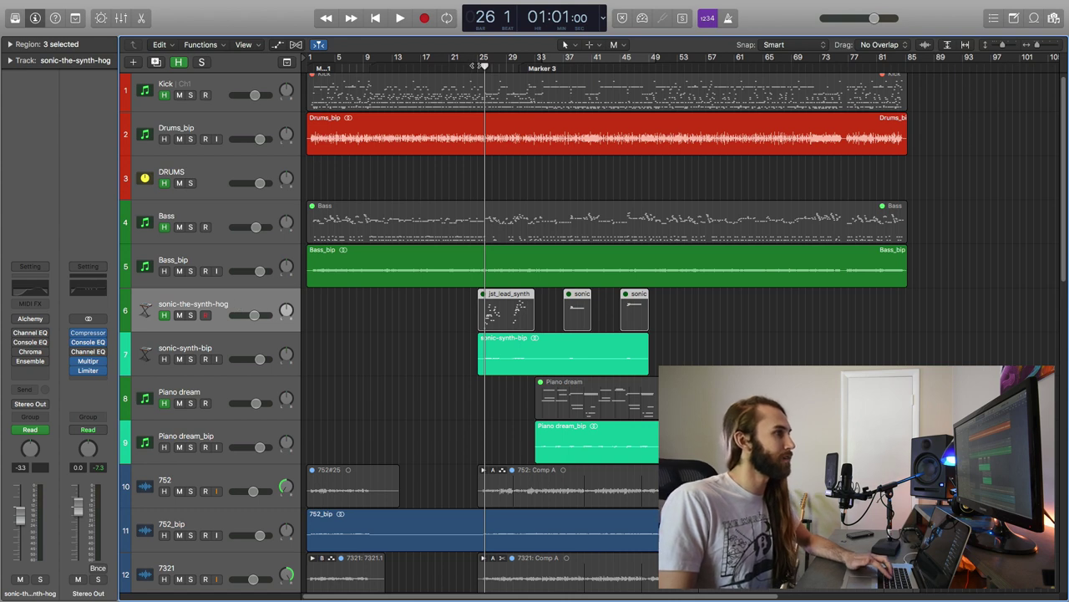
Solo sonic-synth-bip, audition from bar 25, then unsolo it and zoom around bar 25.
{"action": "key", "text": "comma"}
{"action": "key", "text": "super+shift+a"}
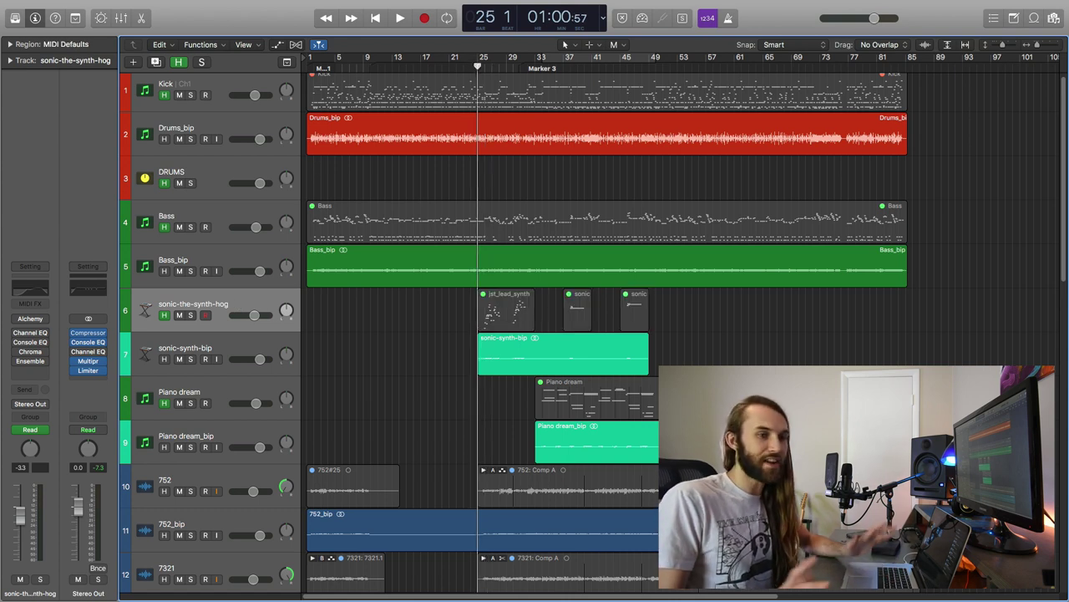
{"action": "left_click", "coordinate": [192, 359]}
{"action": "key", "text": "space"}
{"action": "key", "text": "super+Right"}
{"action": "key", "text": "super+Right"}
{"action": "key", "text": "super+Right"}
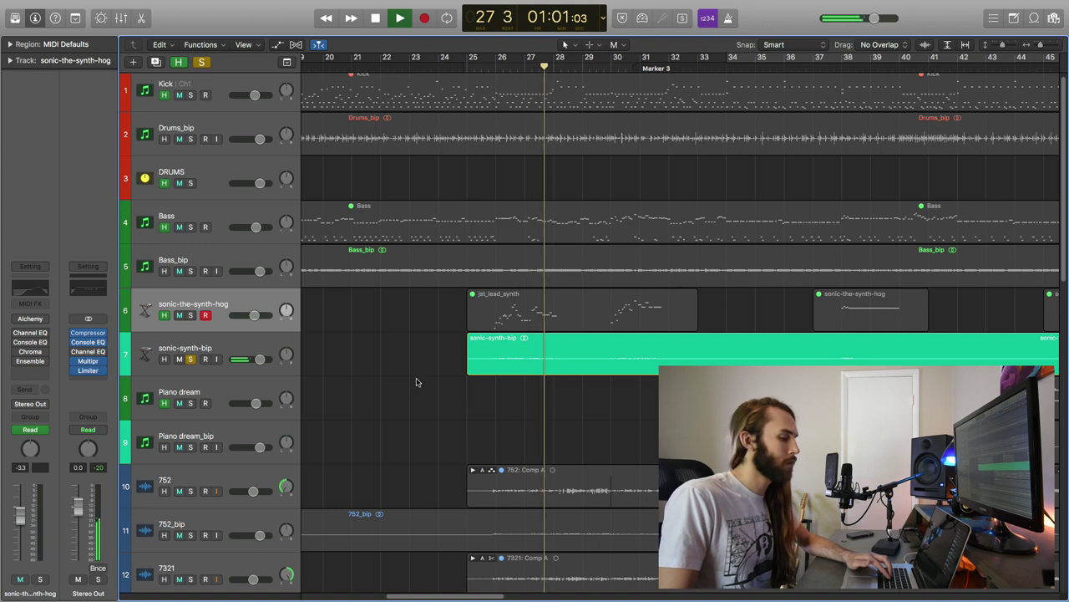
{"action": "key", "text": "space"}
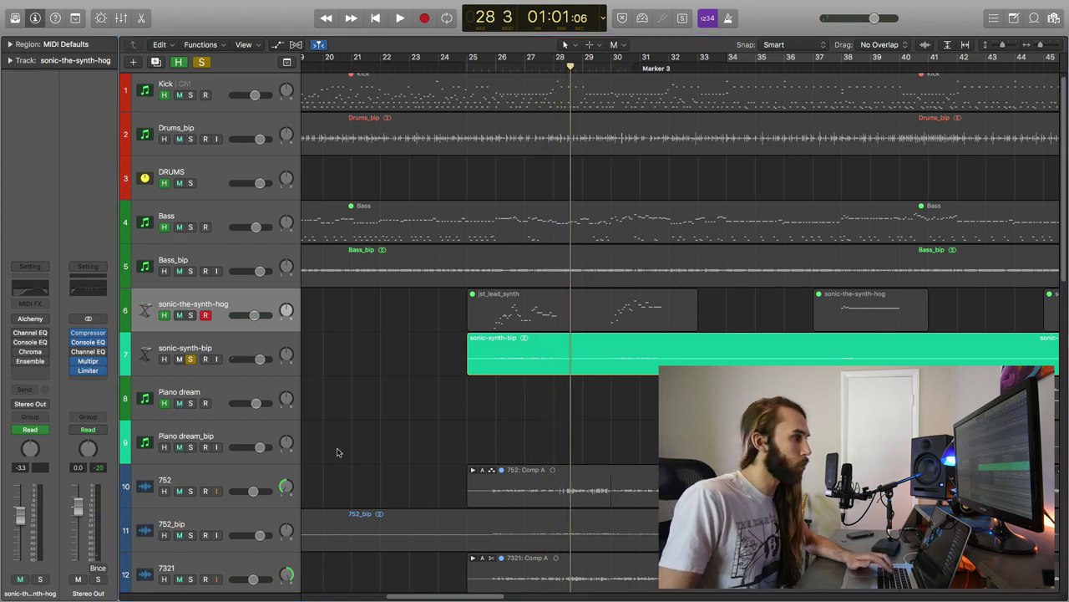
{"action": "left_click", "coordinate": [190, 360]}
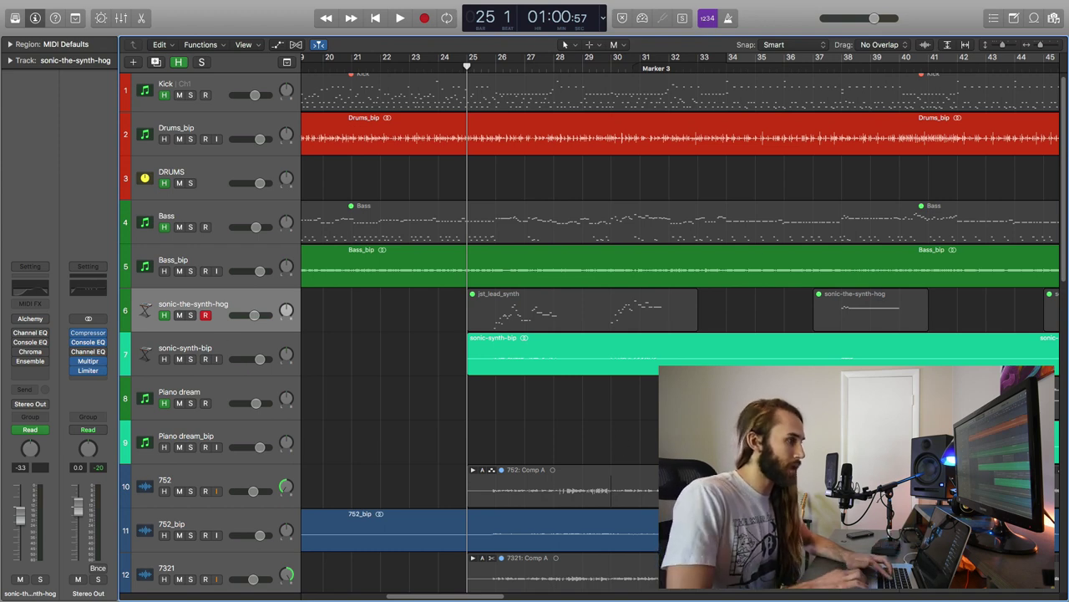
{"action": "key", "text": "super+Left"}
{"action": "key", "text": "super+Left"}
{"action": "key", "text": "super+Right"}
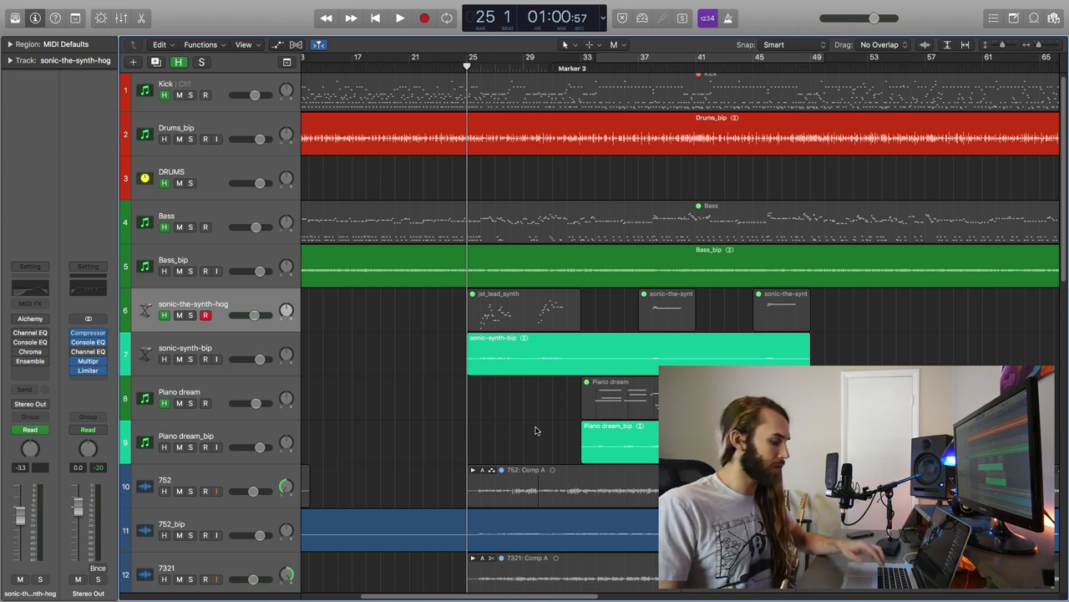
{"action": "mouse_move", "coordinate": [42, 332]}
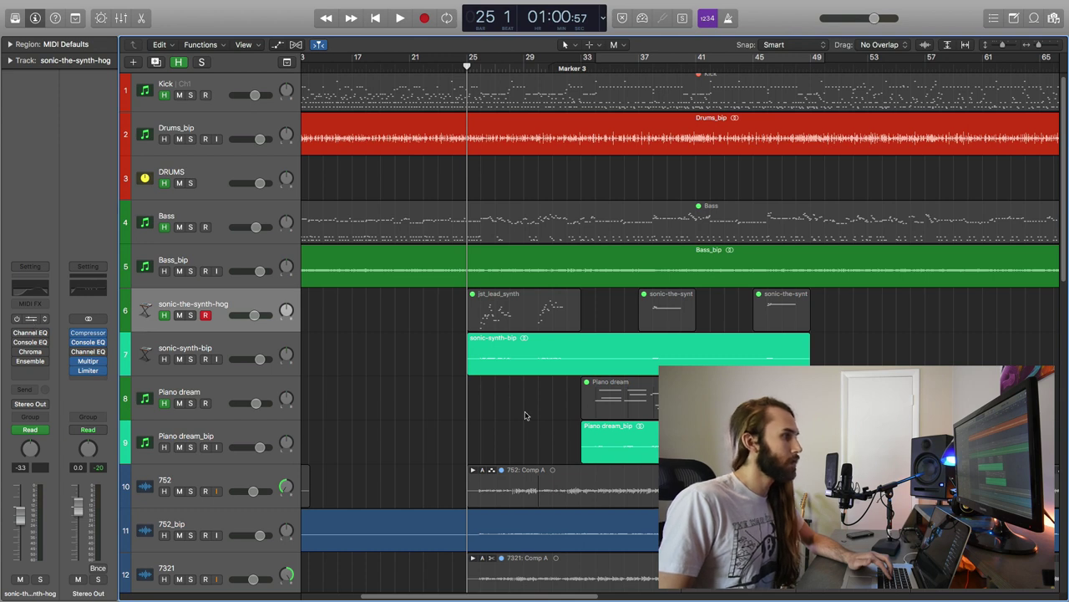
Open the Alchemy instrument on sonic-the-synth-hog and move its window to the right.
{"action": "key", "text": "v"}
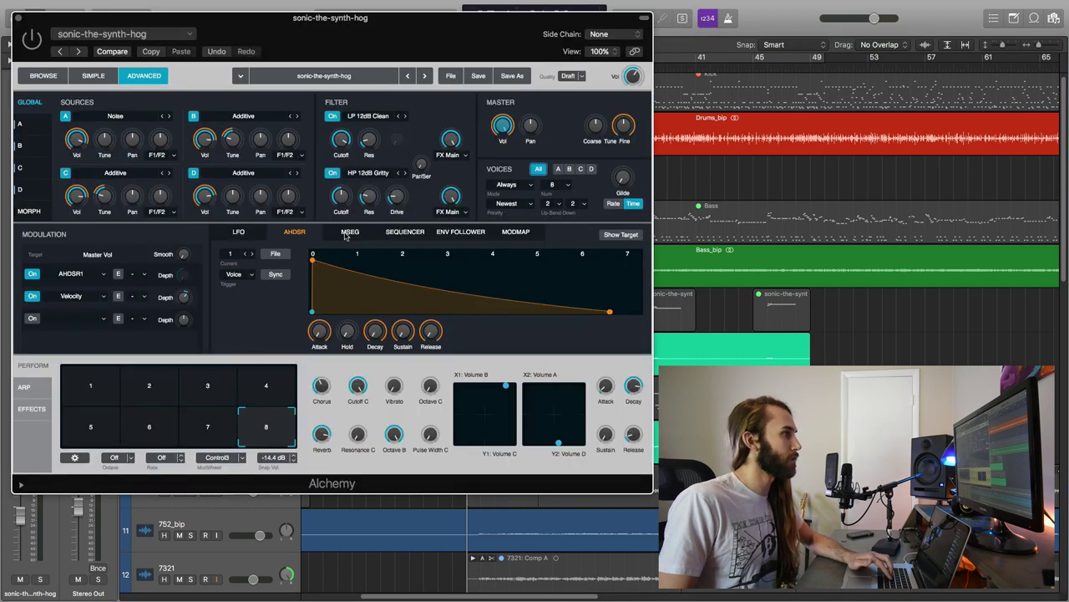
{"action": "left_click_drag", "start_coordinate": [393, 29], "coordinate": [447, 34]}
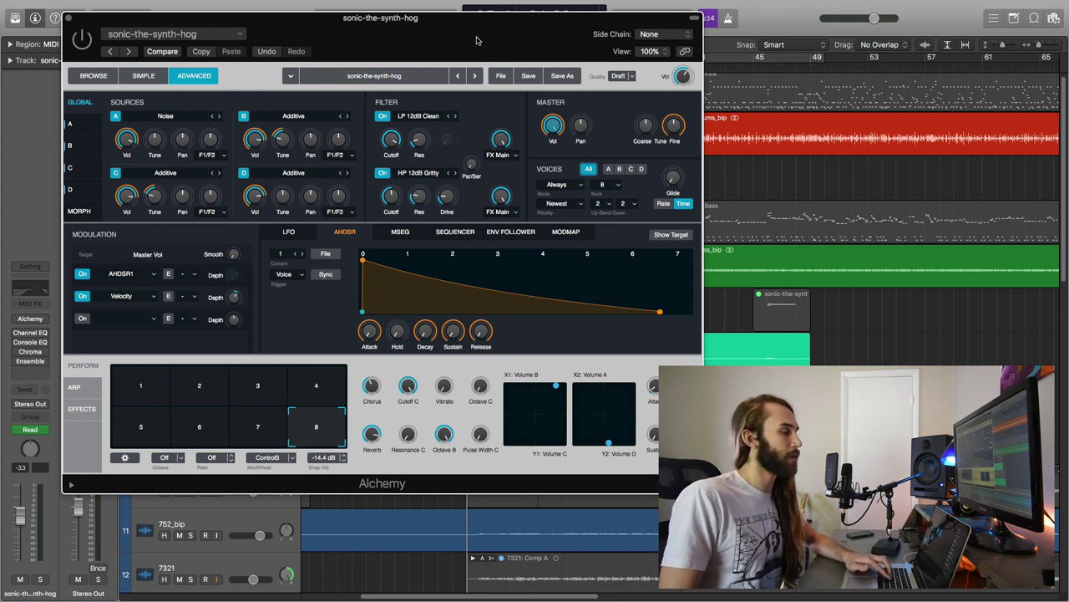
{"action": "left_click_drag", "start_coordinate": [477, 40], "coordinate": [515, 36]}
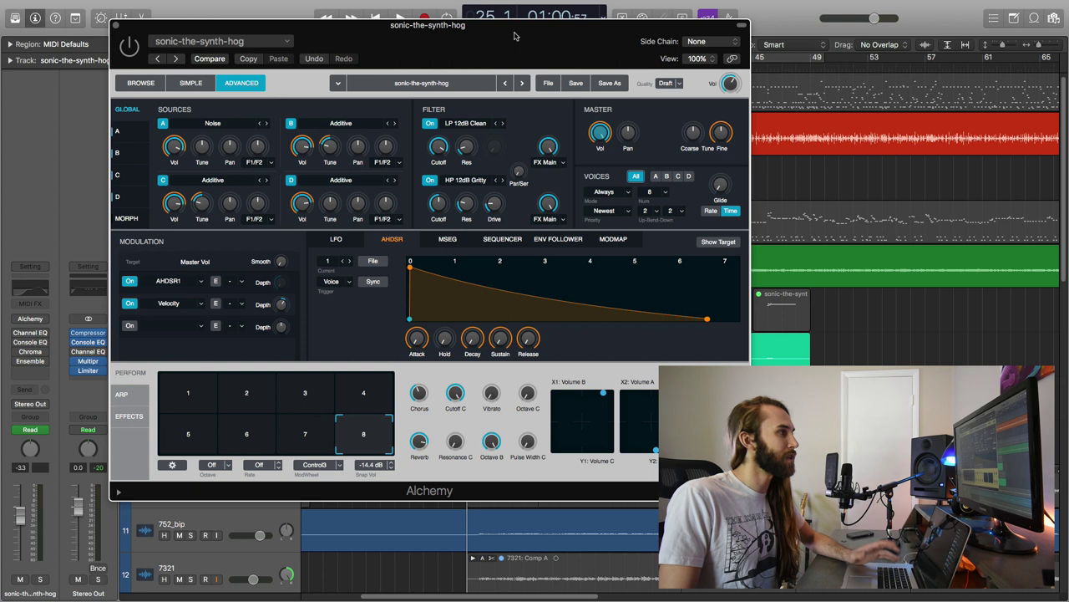
Inspect Alchemy Sources A and B, then Source C and its VA oscillator settings.
{"action": "left_click", "coordinate": [129, 159]}
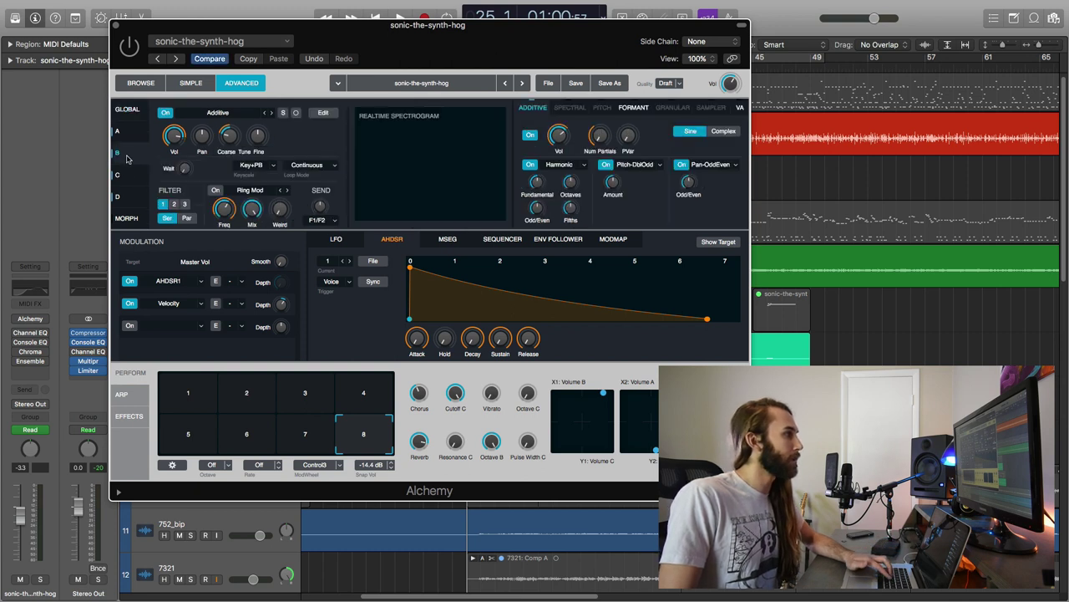
{"action": "left_click", "coordinate": [130, 133]}
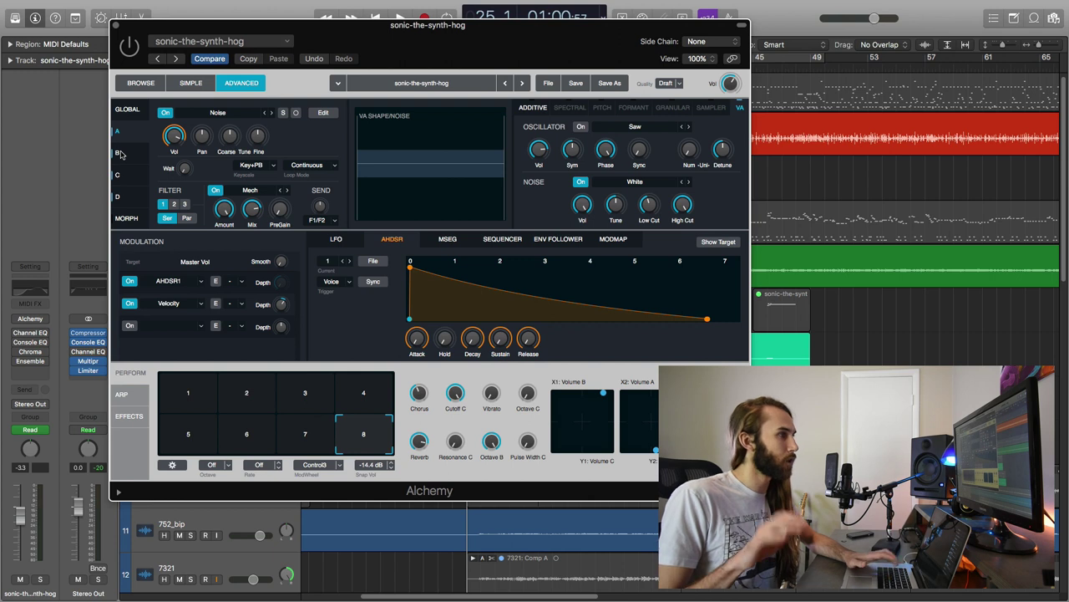
{"action": "left_click", "coordinate": [120, 155]}
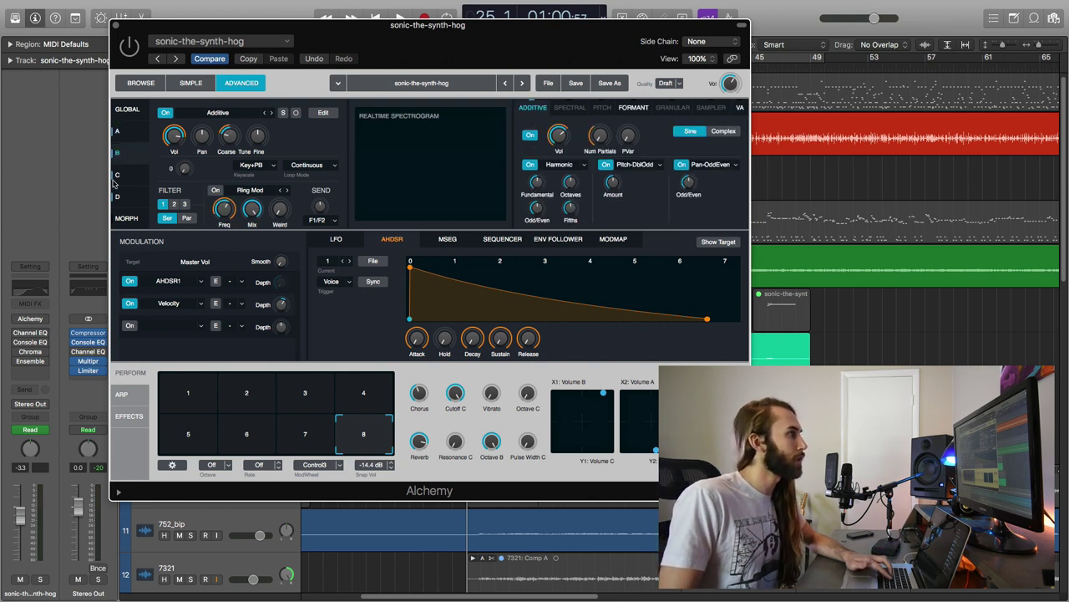
{"action": "left_click", "coordinate": [117, 175]}
{"action": "left_click", "coordinate": [740, 108]}
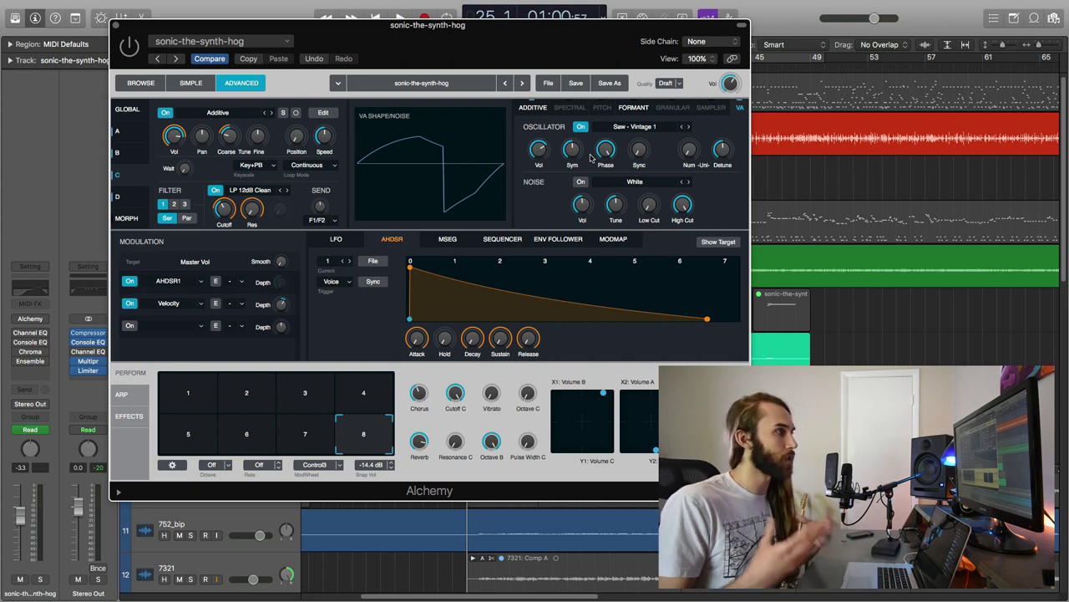
Inspect Source D's formant, VA and additive settings, then return to Alchemy's Global page.
{"action": "left_click", "coordinate": [132, 199]}
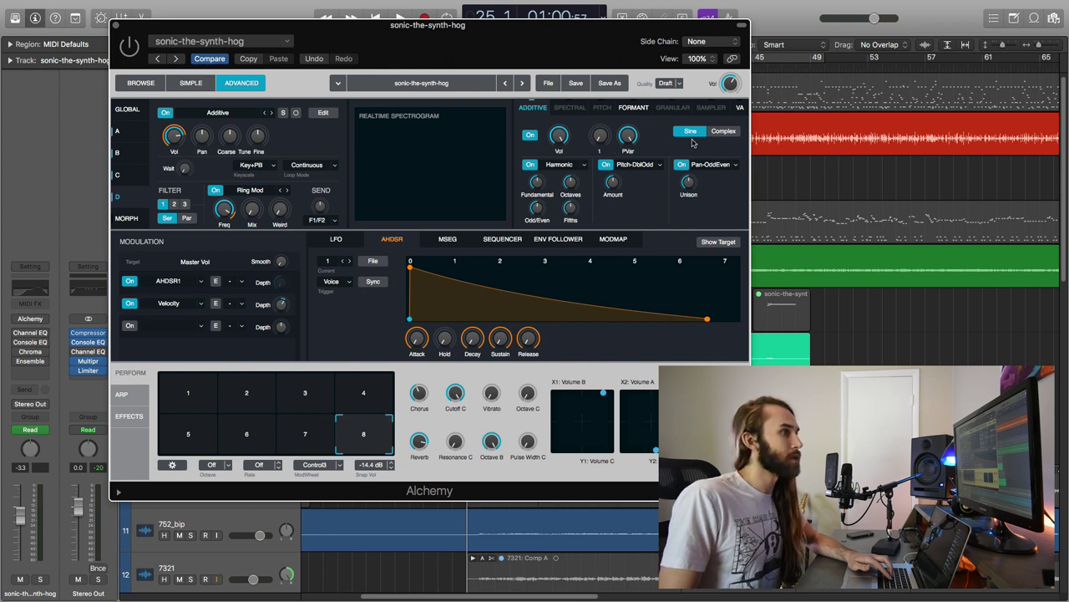
{"action": "left_click", "coordinate": [629, 111]}
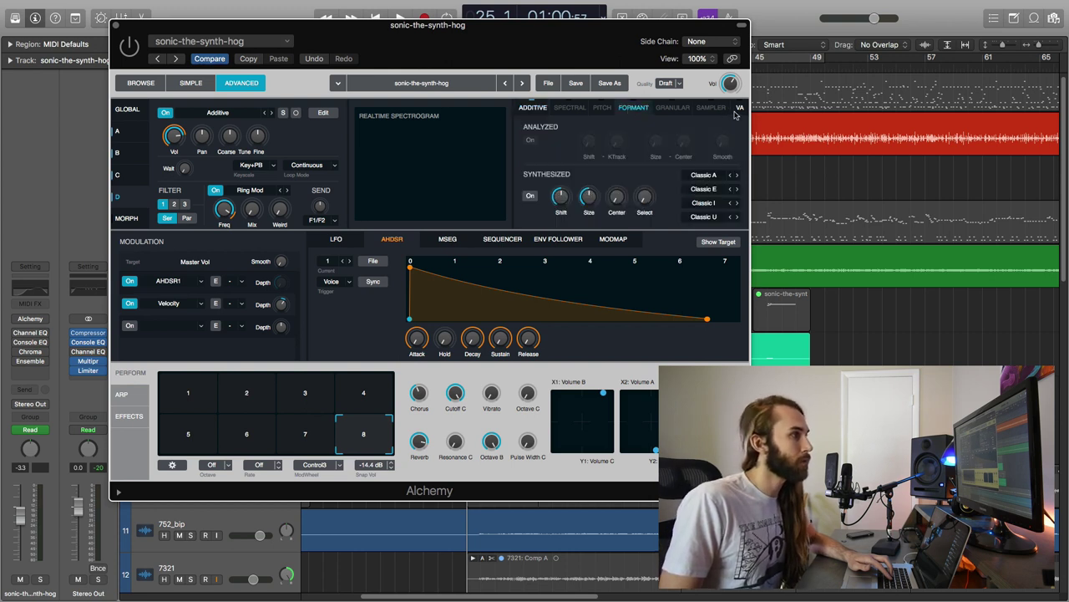
{"action": "left_click", "coordinate": [738, 108]}
{"action": "left_click", "coordinate": [527, 110]}
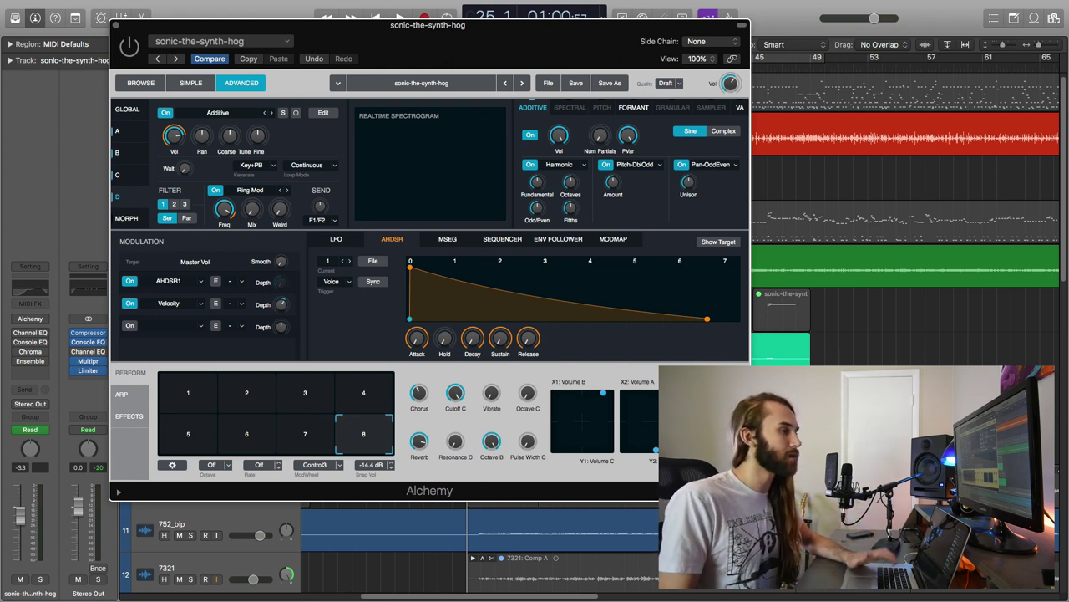
{"action": "left_click", "coordinate": [128, 111]}
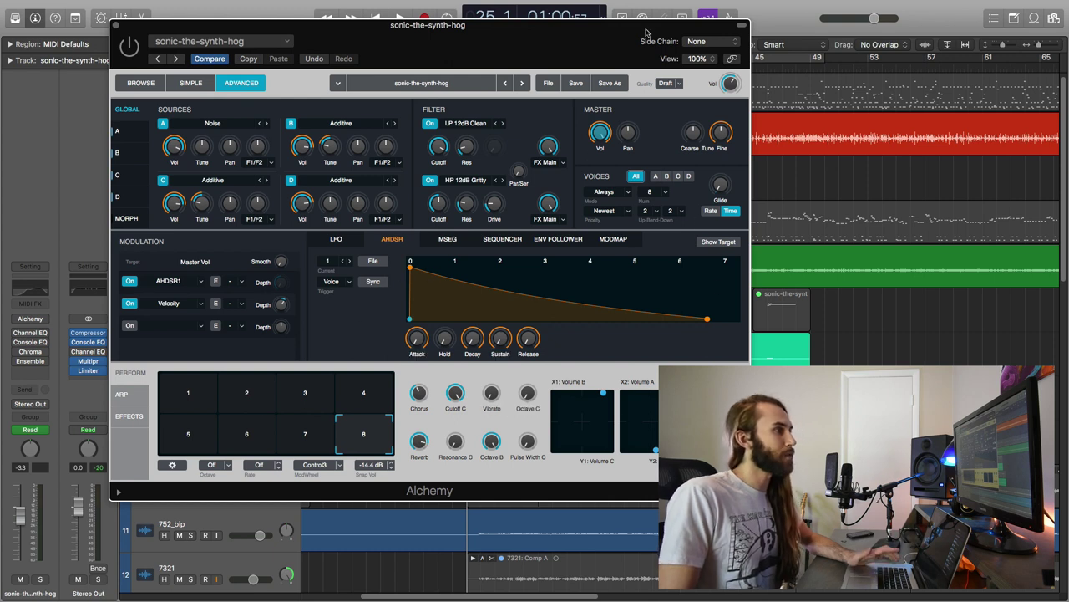
Shift the Alchemy window left and play the song from bar 29.
{"action": "left_click_drag", "start_coordinate": [643, 32], "coordinate": [436, 30]}
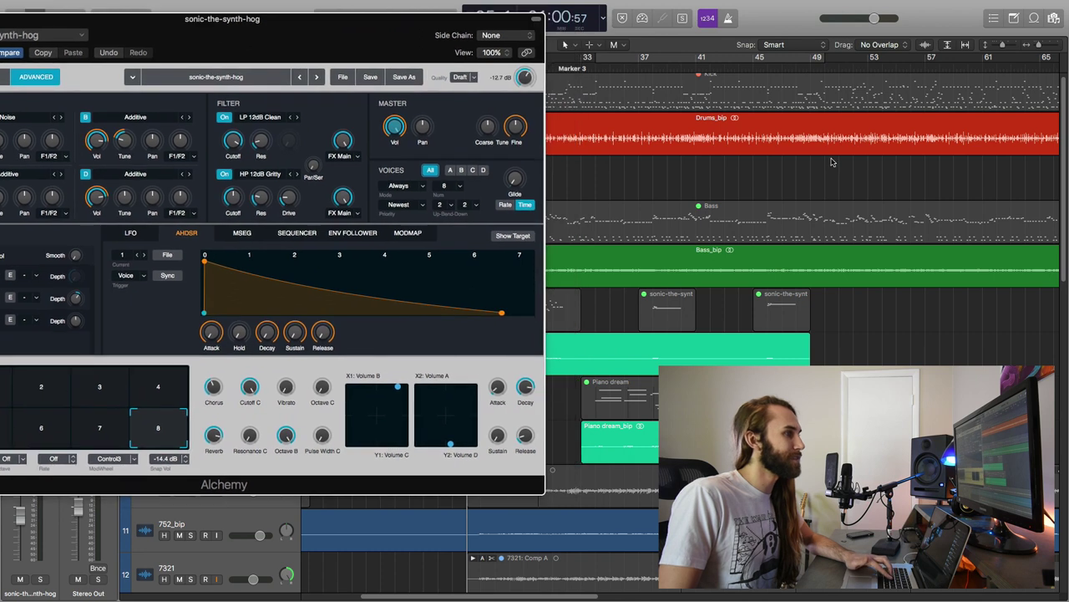
{"action": "left_click_drag", "start_coordinate": [516, 26], "coordinate": [473, 30]}
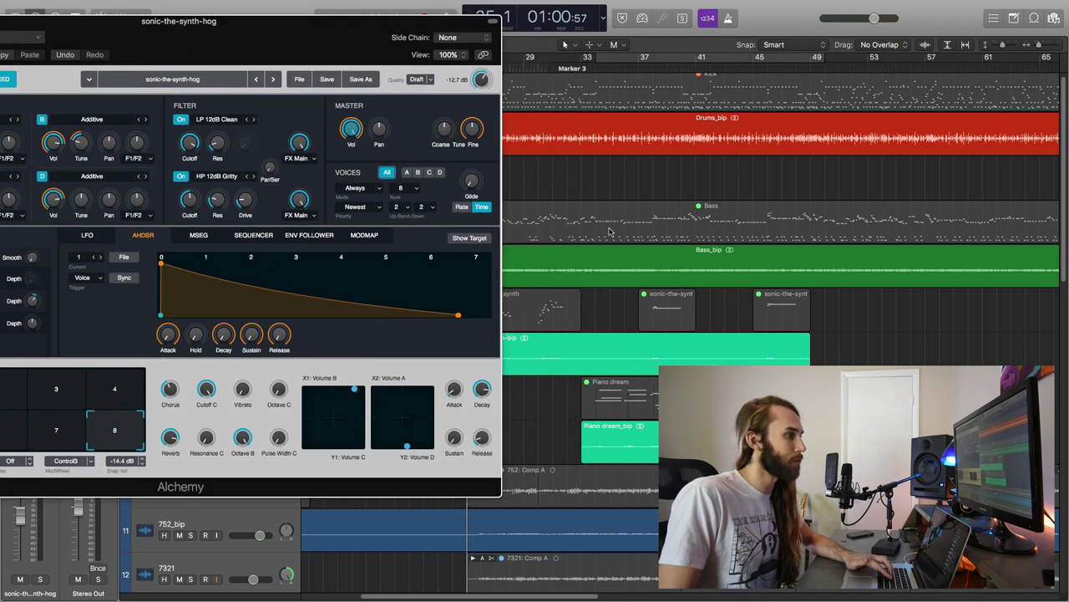
{"action": "left_click", "coordinate": [528, 65]}
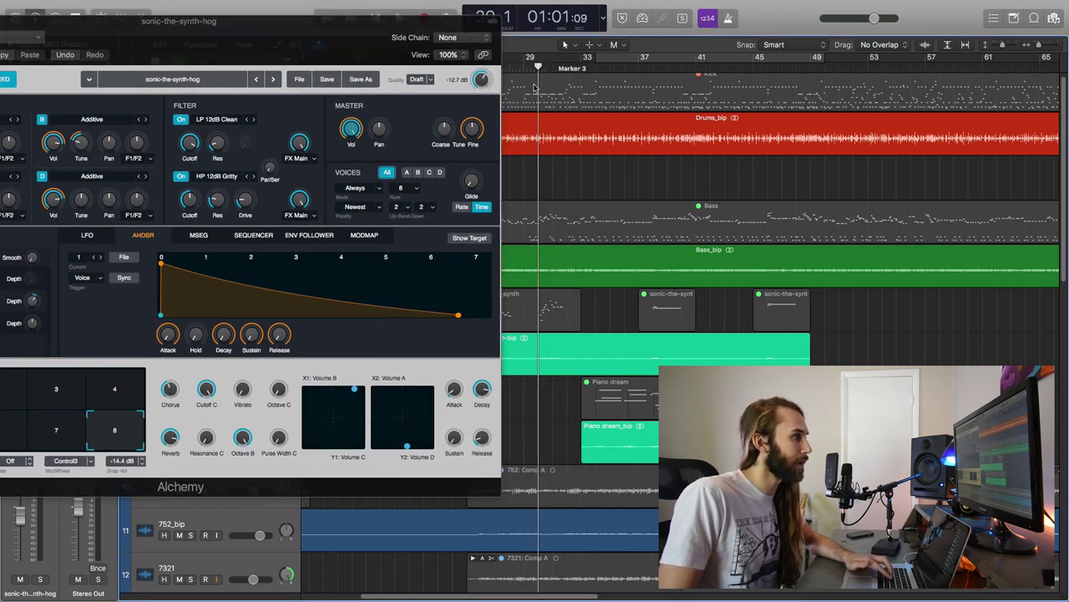
{"action": "key", "text": "space"}
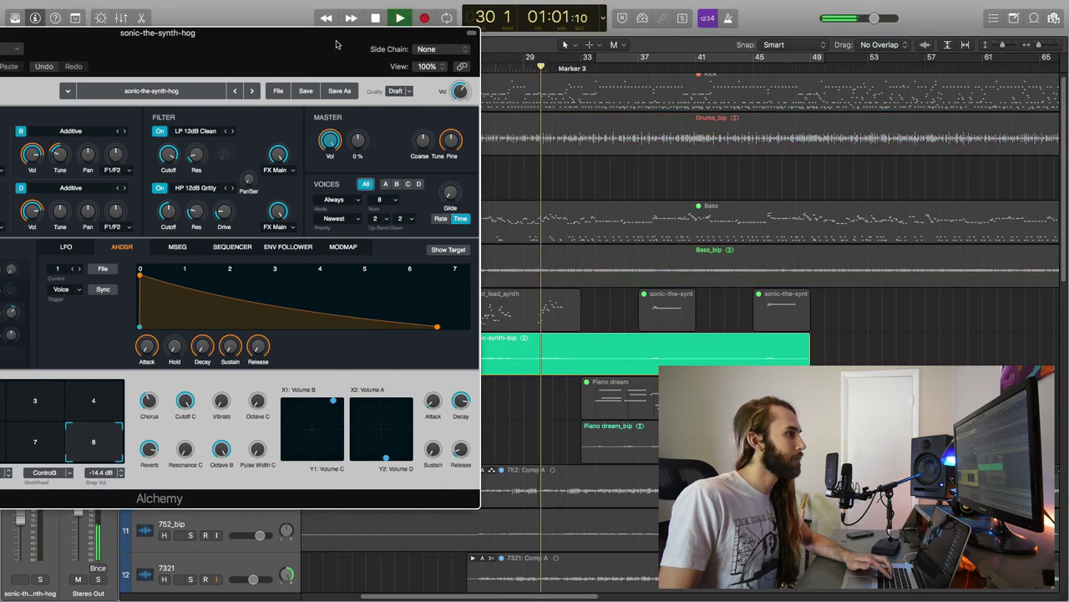
Reposition the Alchemy window and check the synth's Glide time value.
{"action": "left_click_drag", "start_coordinate": [346, 33], "coordinate": [627, 43]}
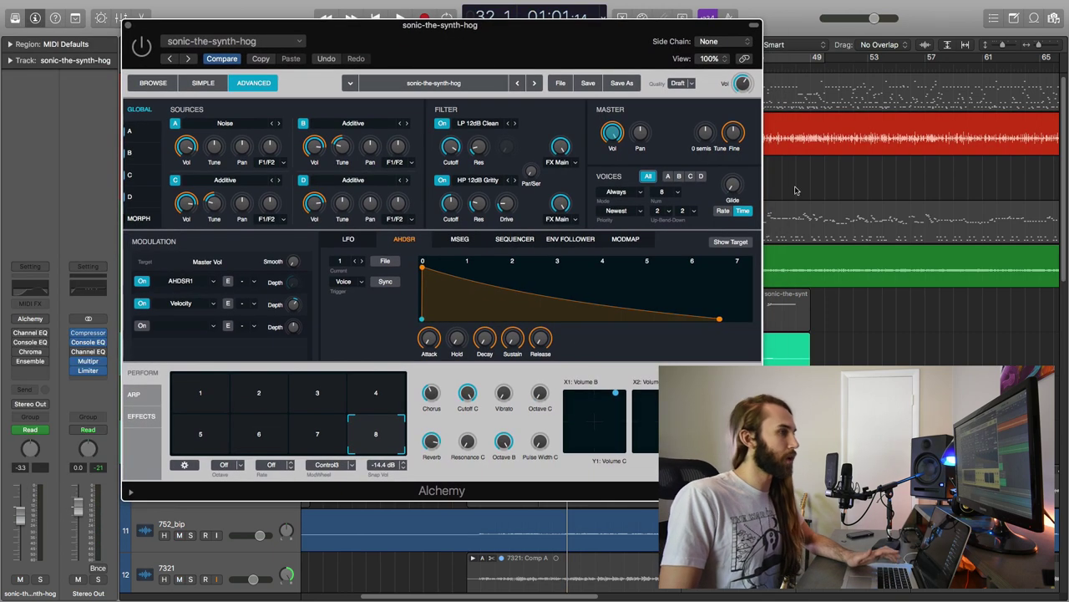
{"action": "mouse_move", "coordinate": [732, 191]}
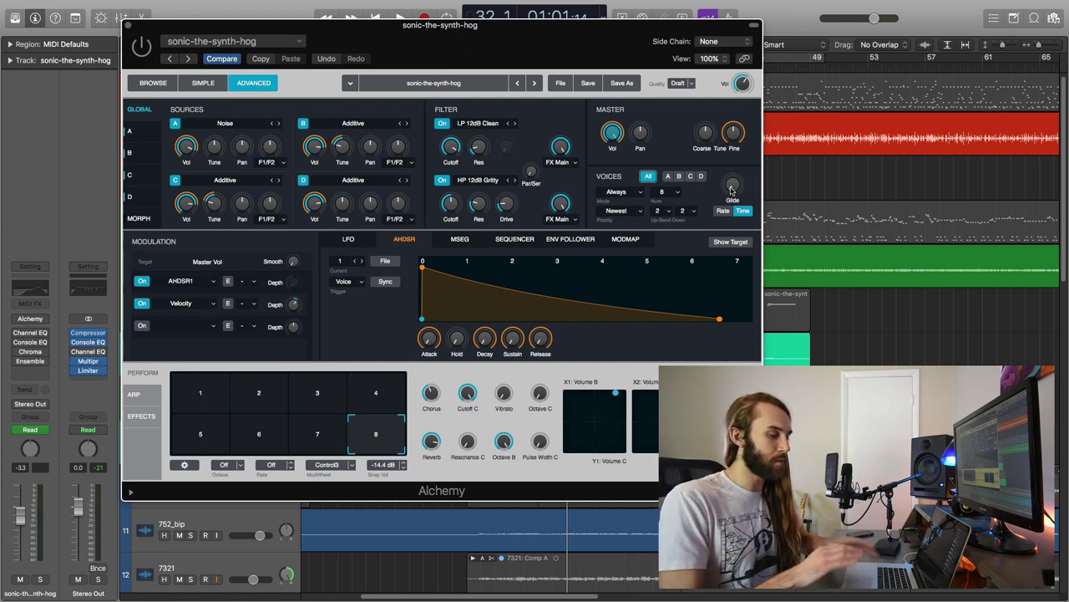
{"action": "left_click_drag", "start_coordinate": [731, 191], "coordinate": [736, 188]}
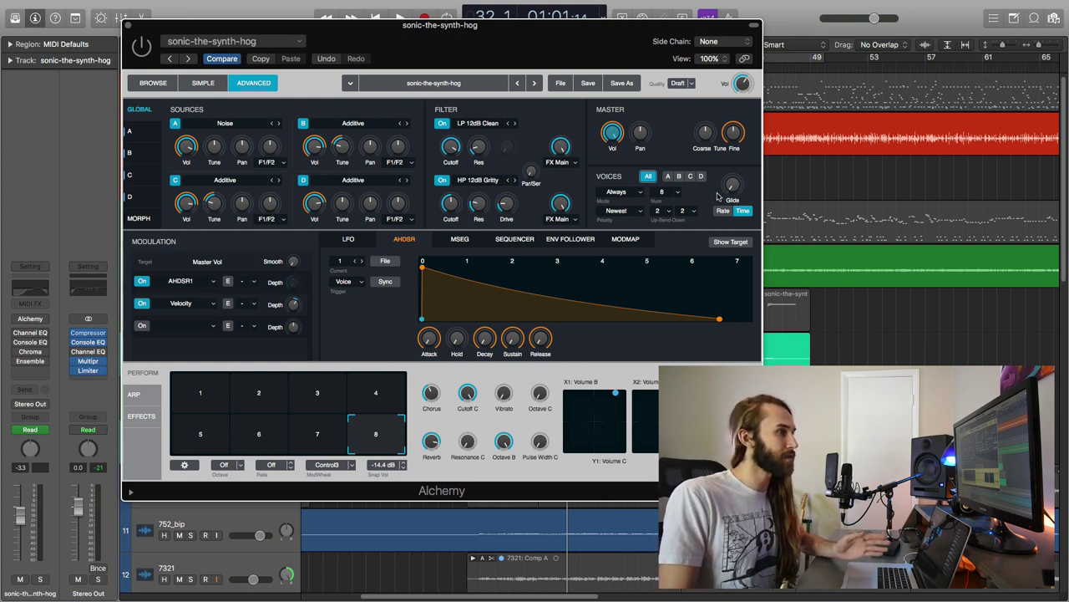
{"action": "mouse_move", "coordinate": [729, 172]}
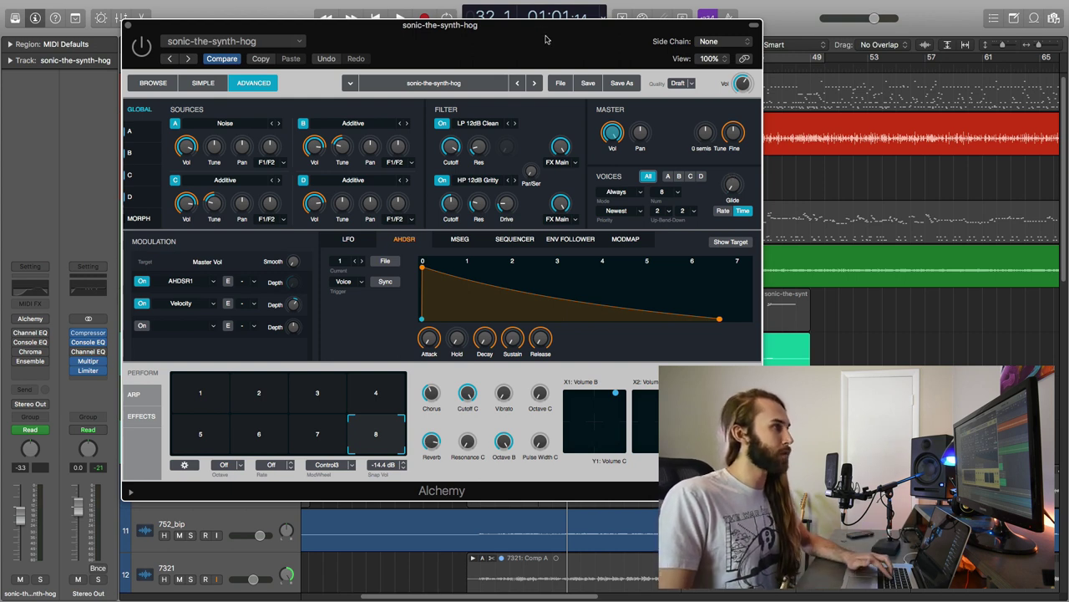
{"action": "left_click_drag", "start_coordinate": [502, 24], "coordinate": [541, 23]}
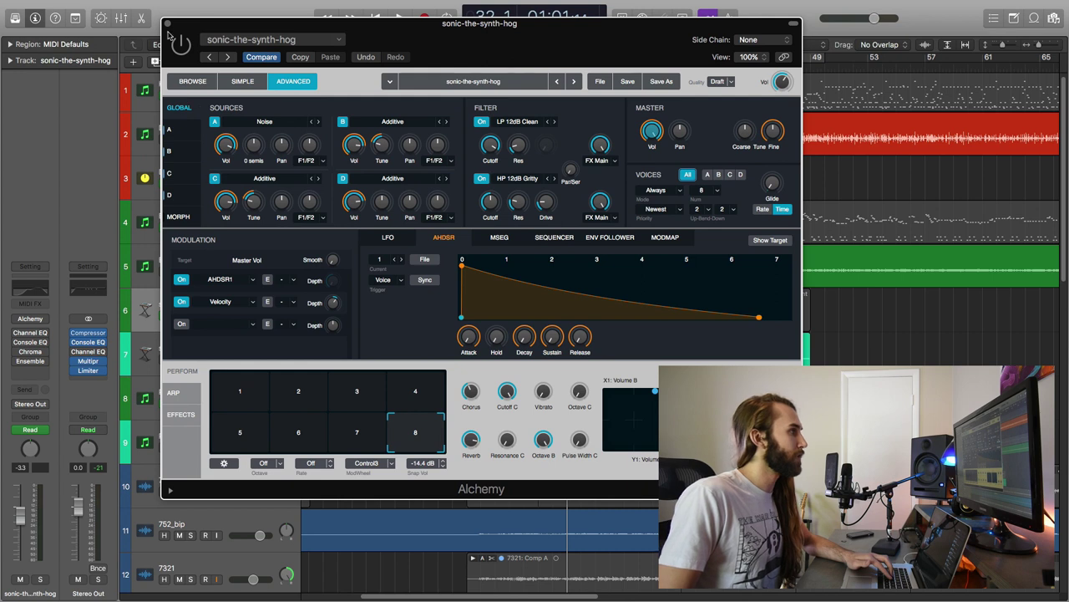
Close Alchemy, replay the song from bar 25, and select the Piano dream track.
{"action": "left_click", "coordinate": [167, 24]}
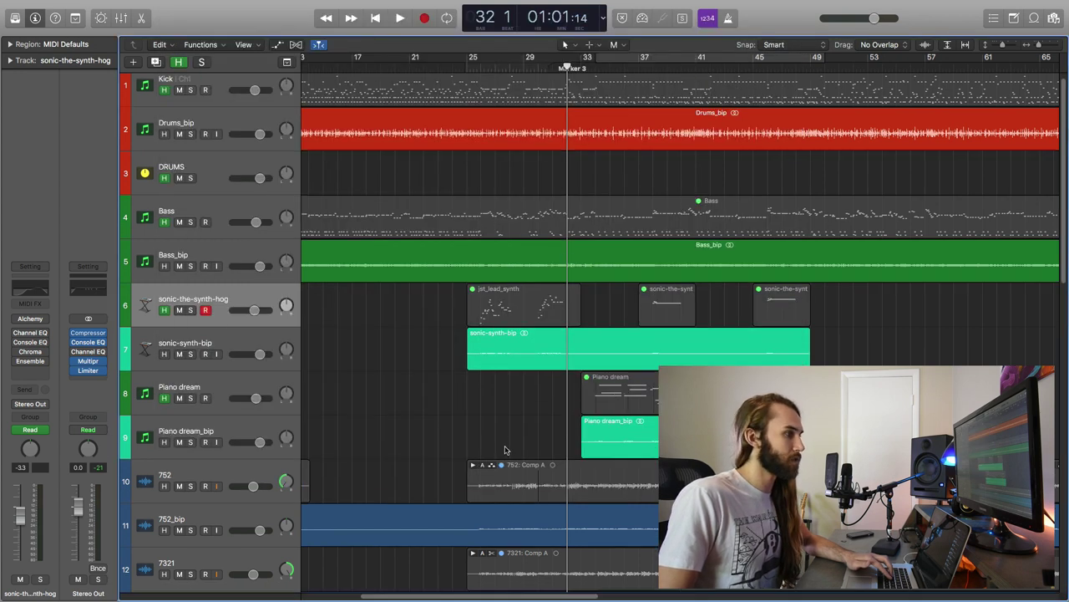
{"action": "scroll", "coordinate": [410, 432], "scroll_direction": "down", "scroll_amount": 2}
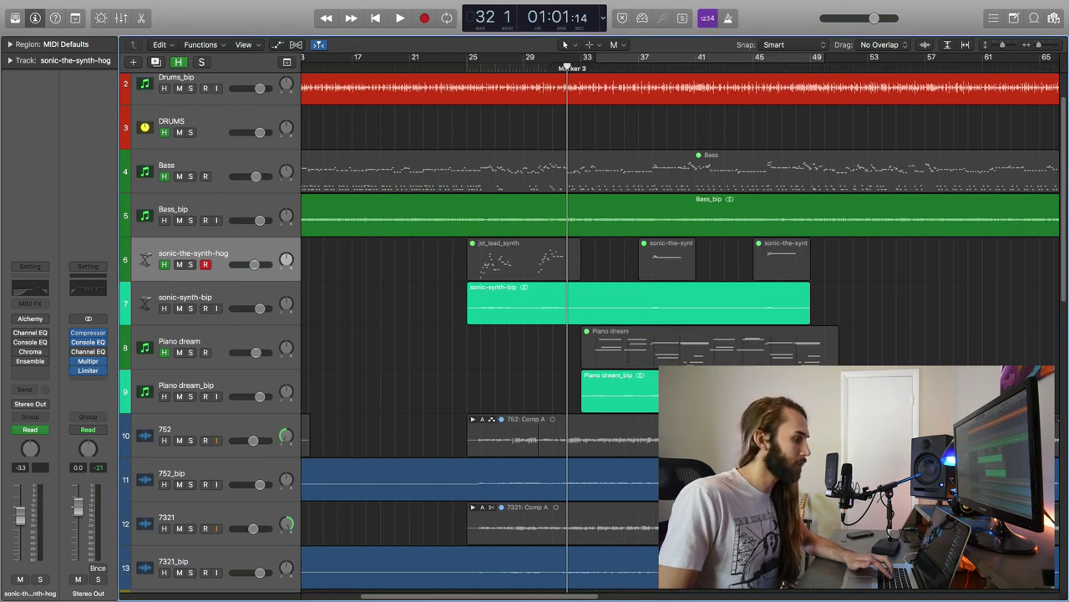
{"action": "left_click", "coordinate": [481, 69]}
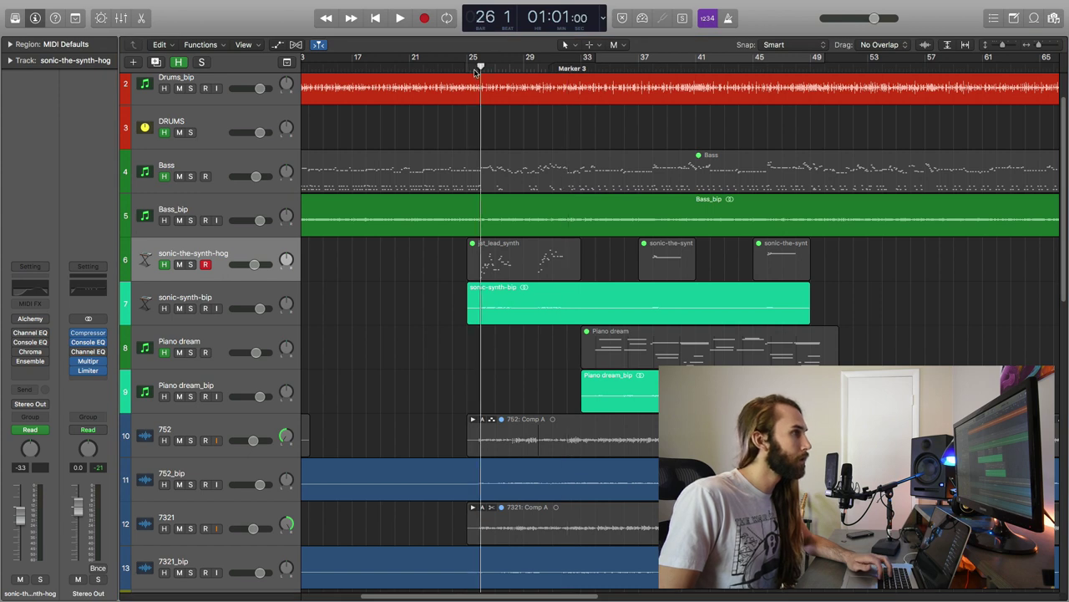
{"action": "key", "text": "space"}
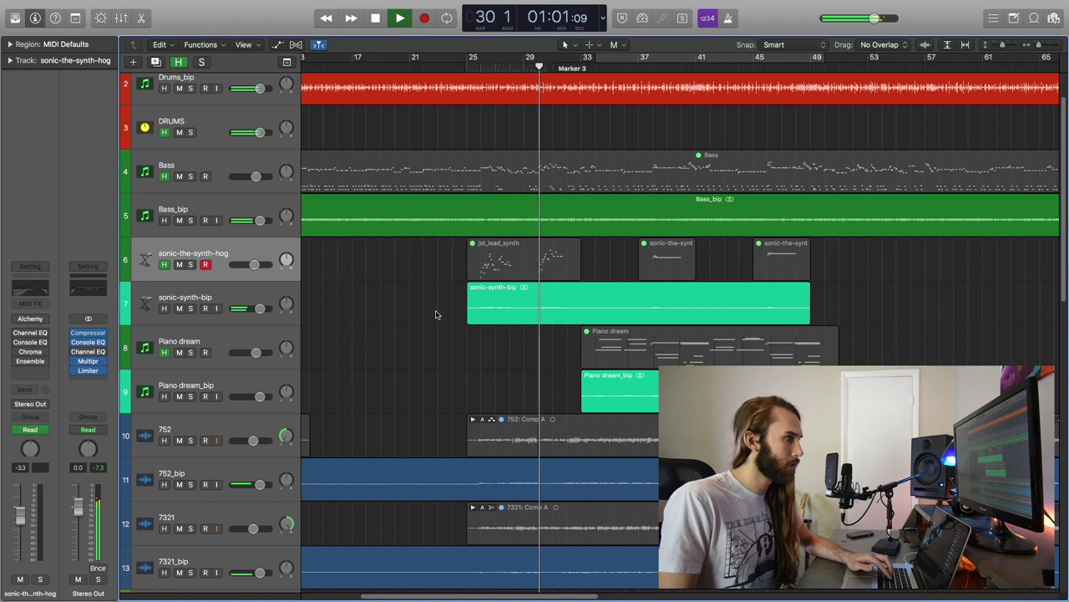
{"action": "scroll", "coordinate": [436, 314], "scroll_direction": "right", "scroll_amount": 5}
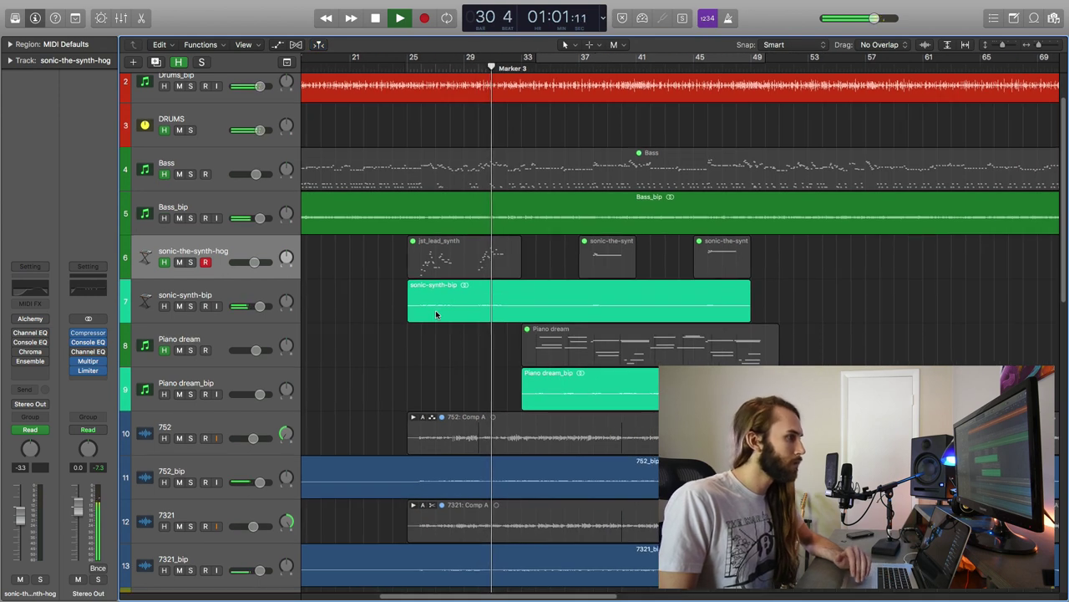
{"action": "scroll", "coordinate": [435, 314], "scroll_direction": "right", "scroll_amount": 1}
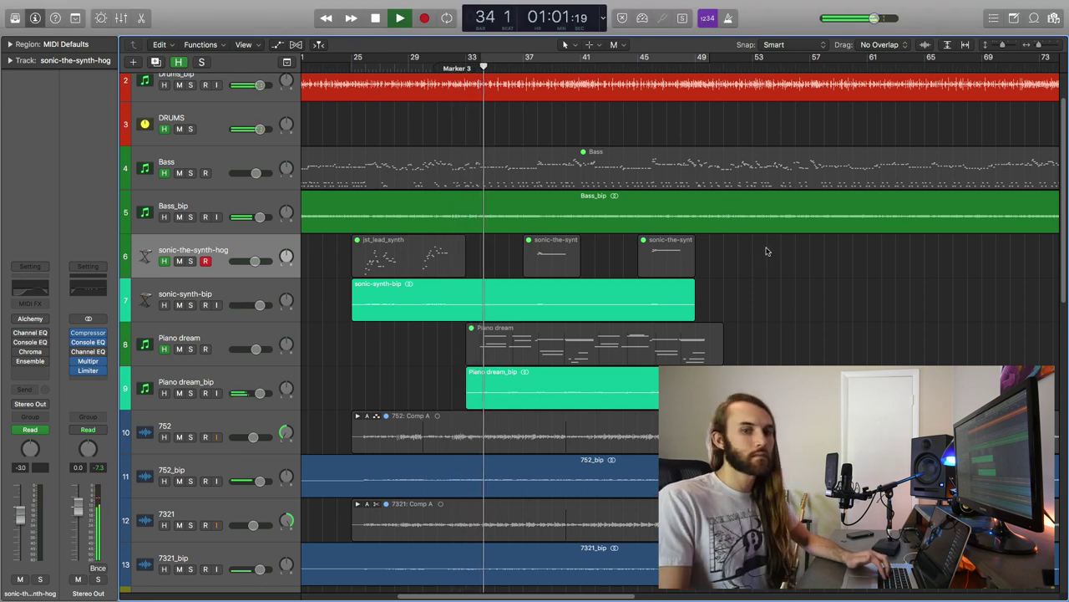
{"action": "left_click", "coordinate": [234, 376]}
{"action": "left_click", "coordinate": [226, 339]}
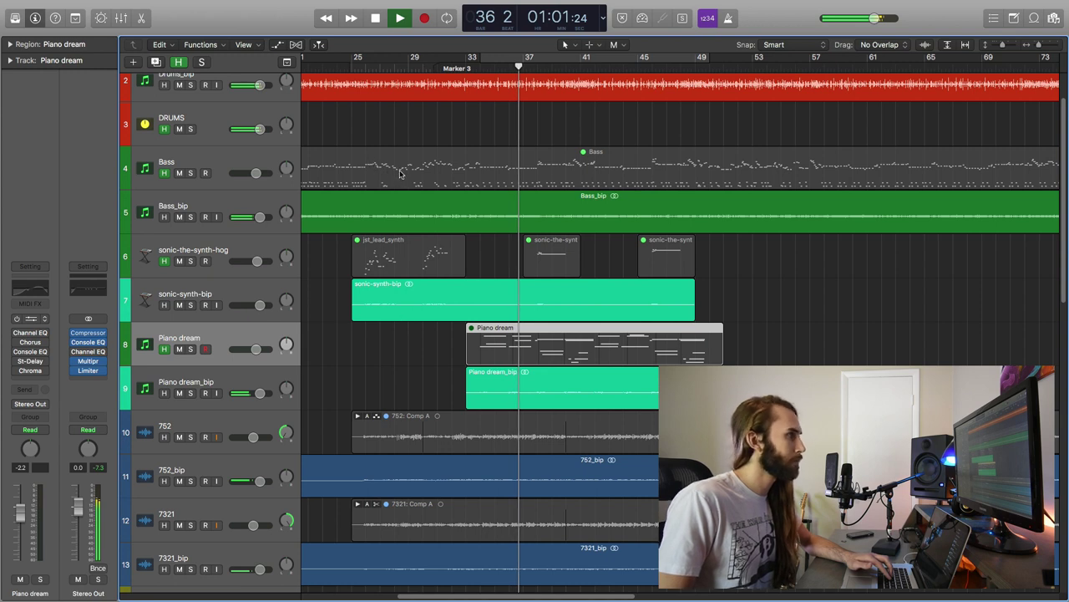
Open Piano dream's Analog Lab 3 instrument, nudge its window up, then close it.
{"action": "key", "text": "v"}
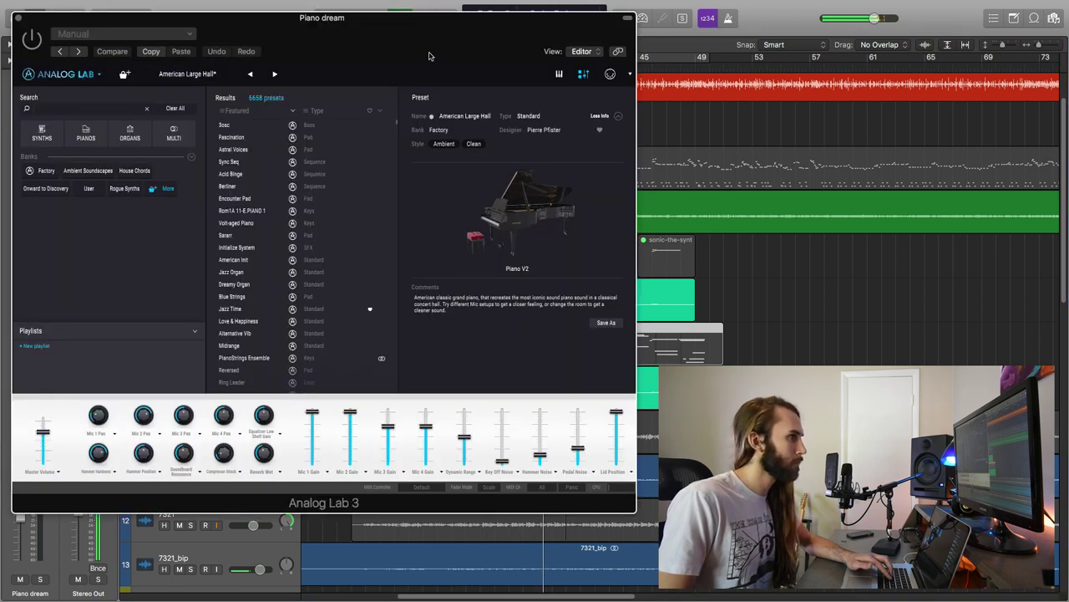
{"action": "left_click_drag", "start_coordinate": [432, 54], "coordinate": [424, 44]}
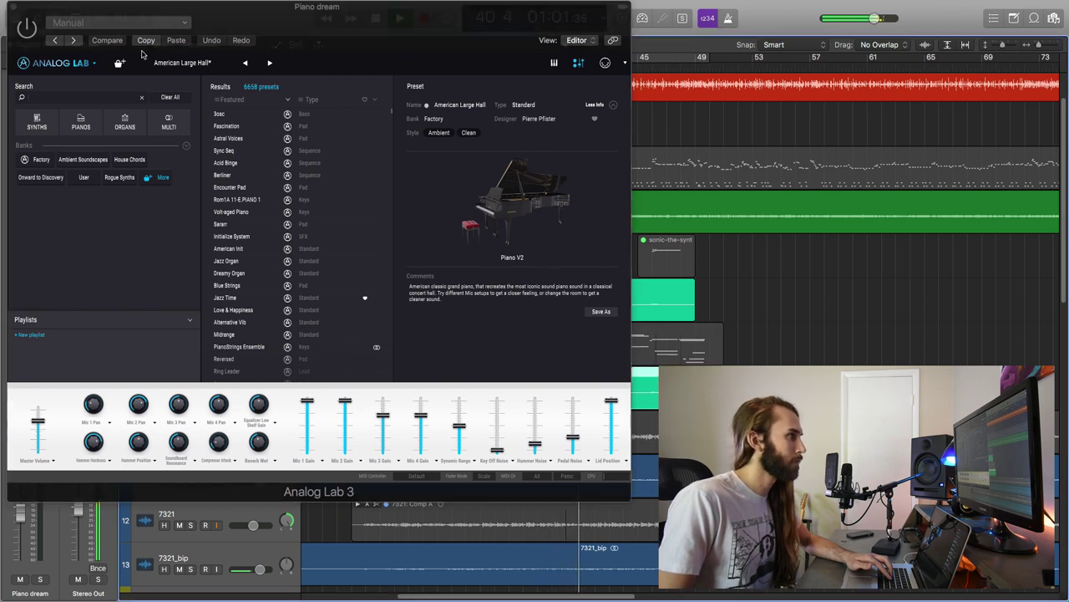
{"action": "left_click", "coordinate": [12, 6]}
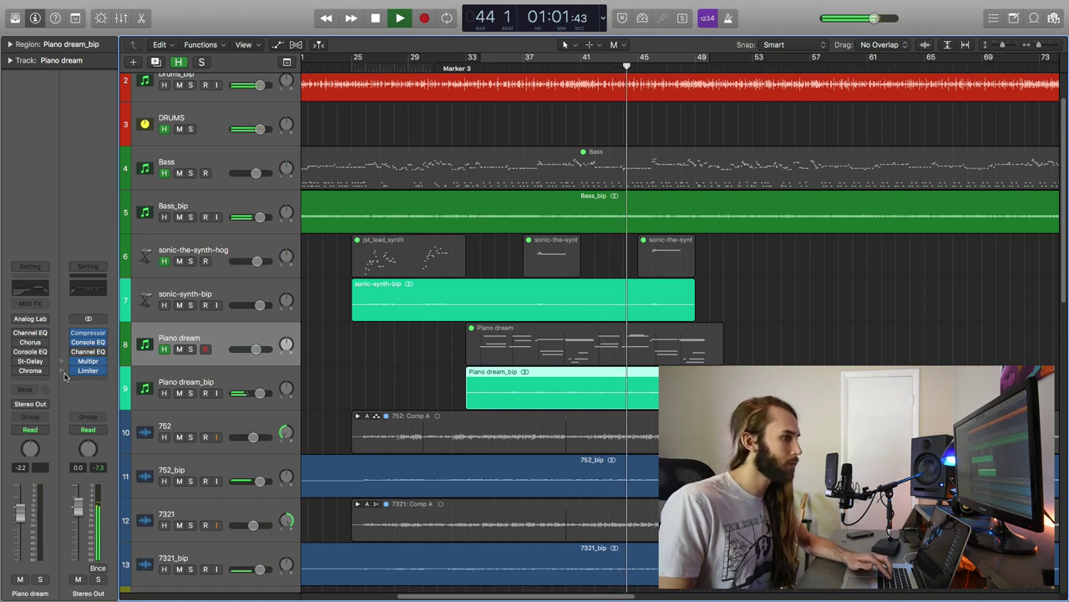
Stop playback, set the playhead to bar 33, and reopen Piano dream's Analog Lab instrument.
{"action": "scroll", "coordinate": [635, 315], "scroll_direction": "down", "scroll_amount": 3}
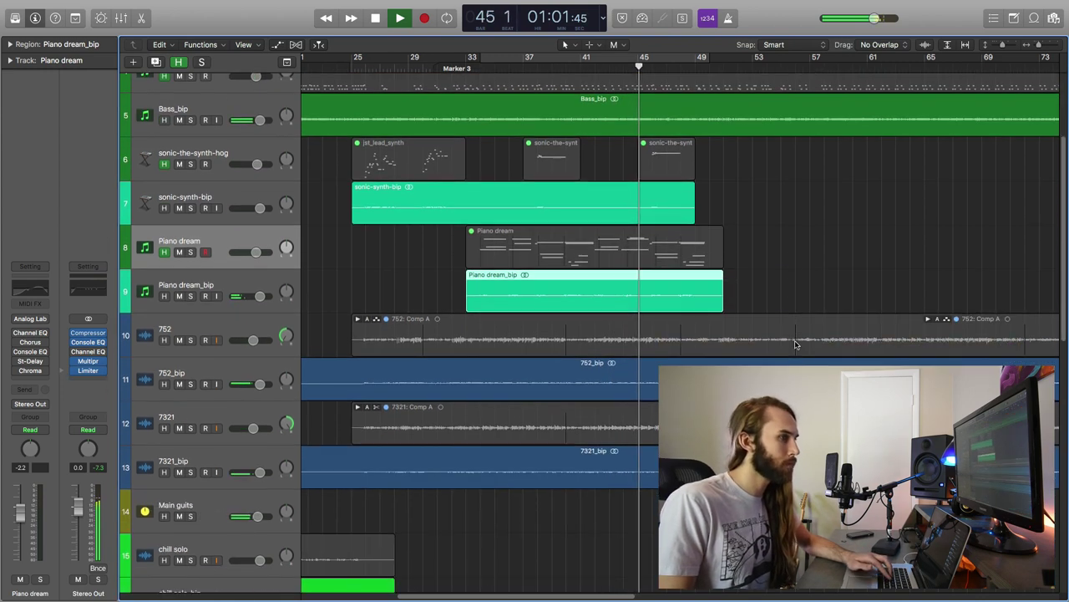
{"action": "scroll", "coordinate": [796, 344], "scroll_direction": "up", "scroll_amount": 1}
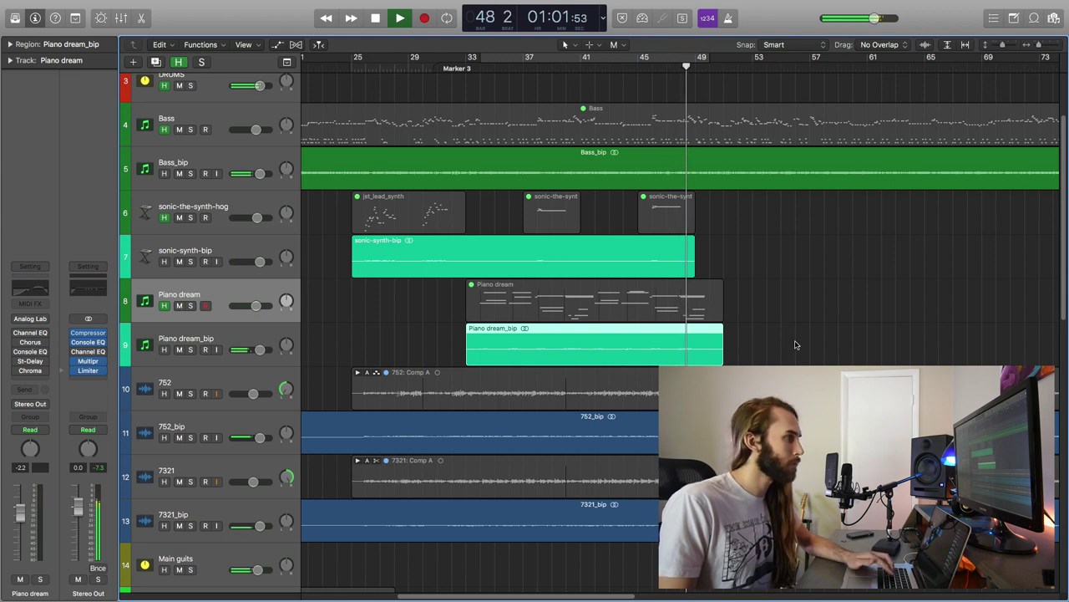
{"action": "left_click", "coordinate": [787, 326]}
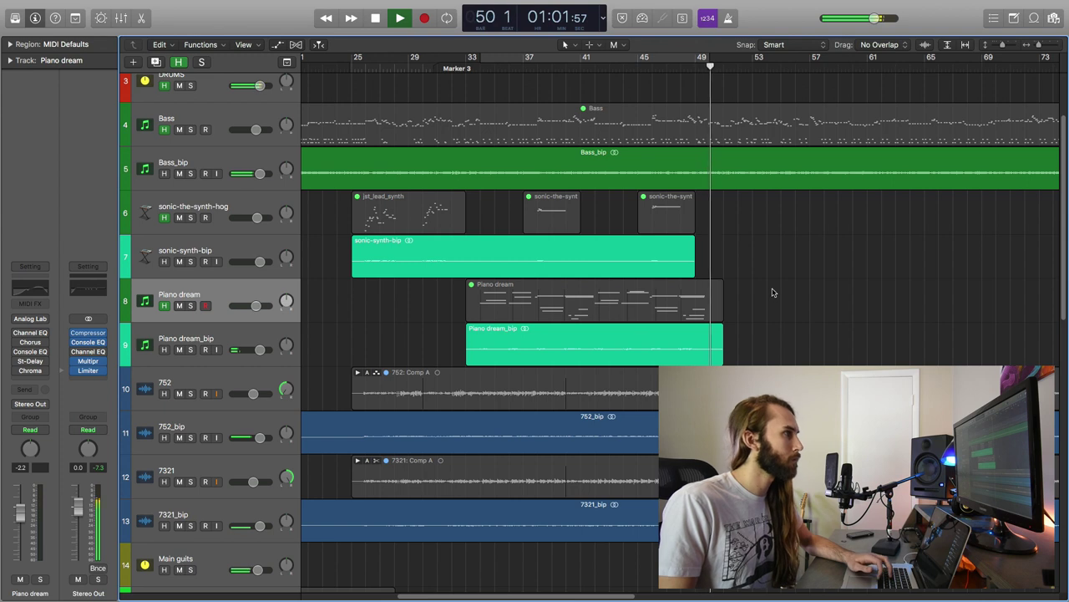
{"action": "key", "text": "space"}
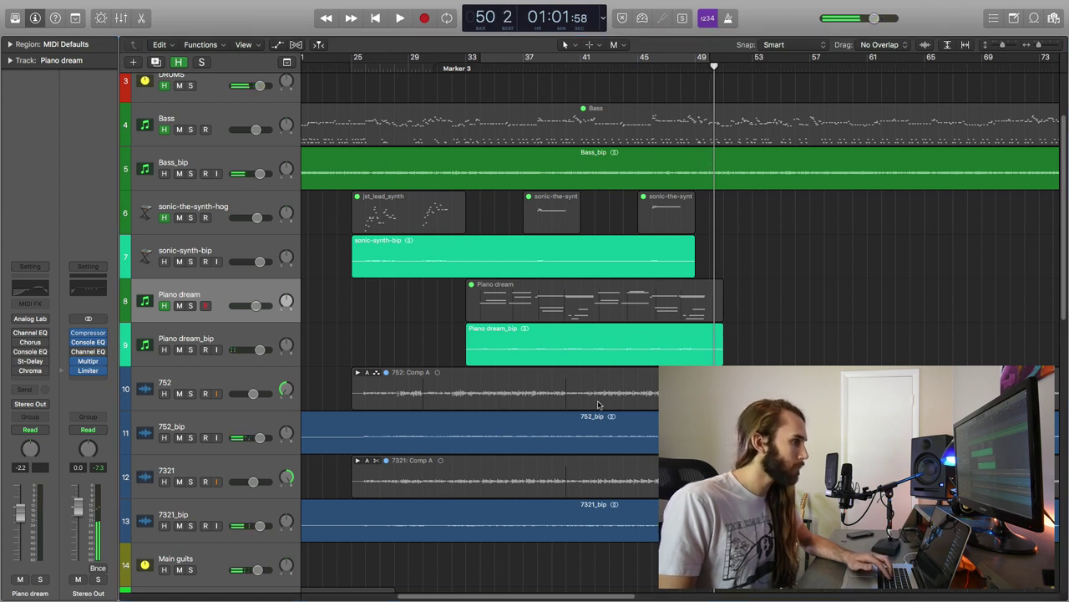
{"action": "left_click", "coordinate": [482, 69]}
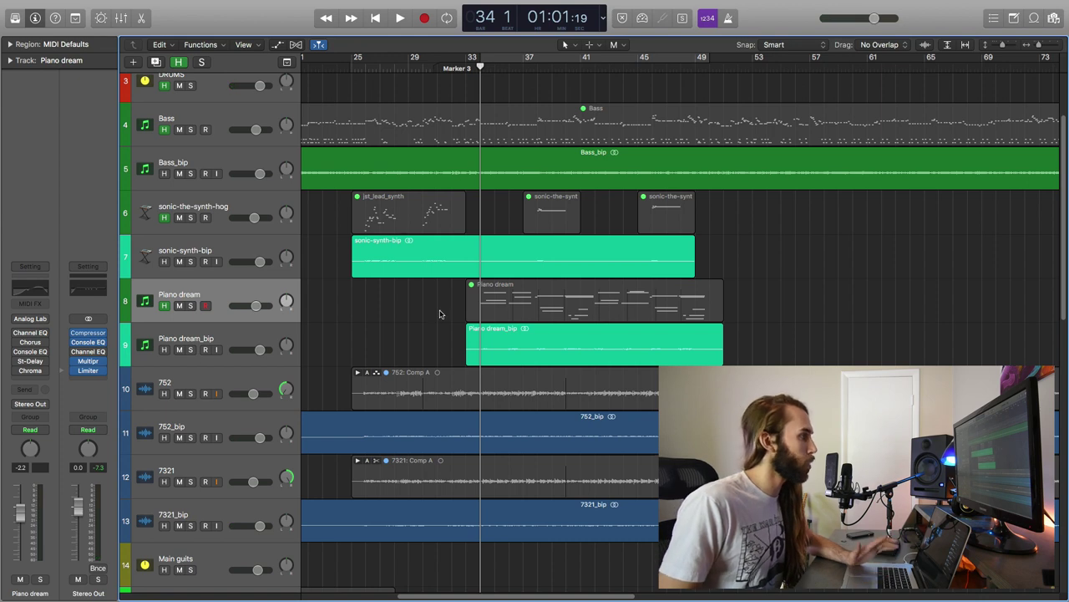
{"action": "scroll", "coordinate": [440, 315], "scroll_direction": "down", "scroll_amount": 1}
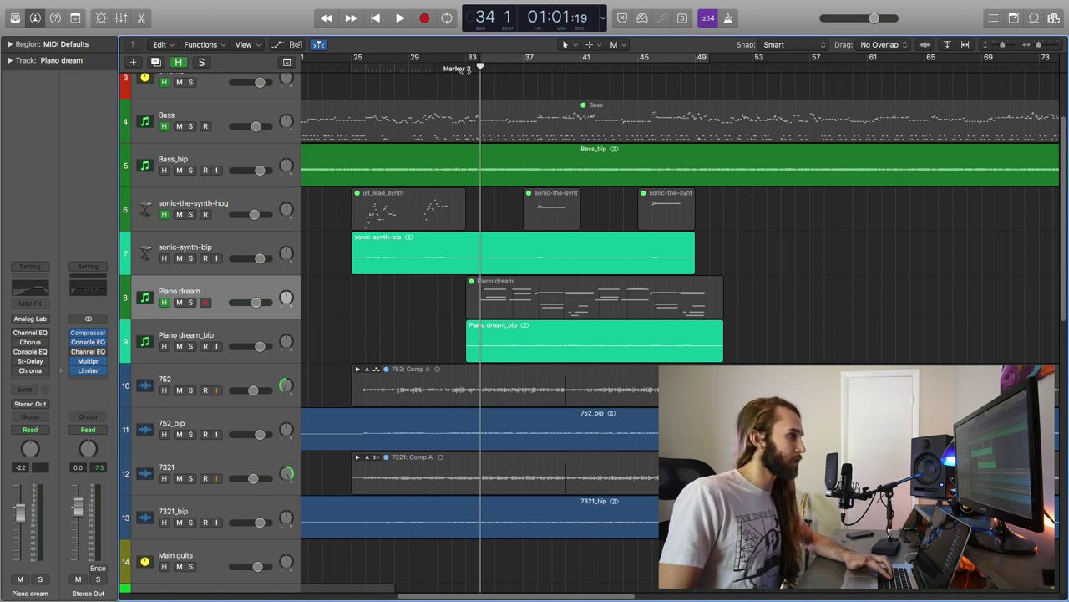
{"action": "left_click", "coordinate": [466, 68]}
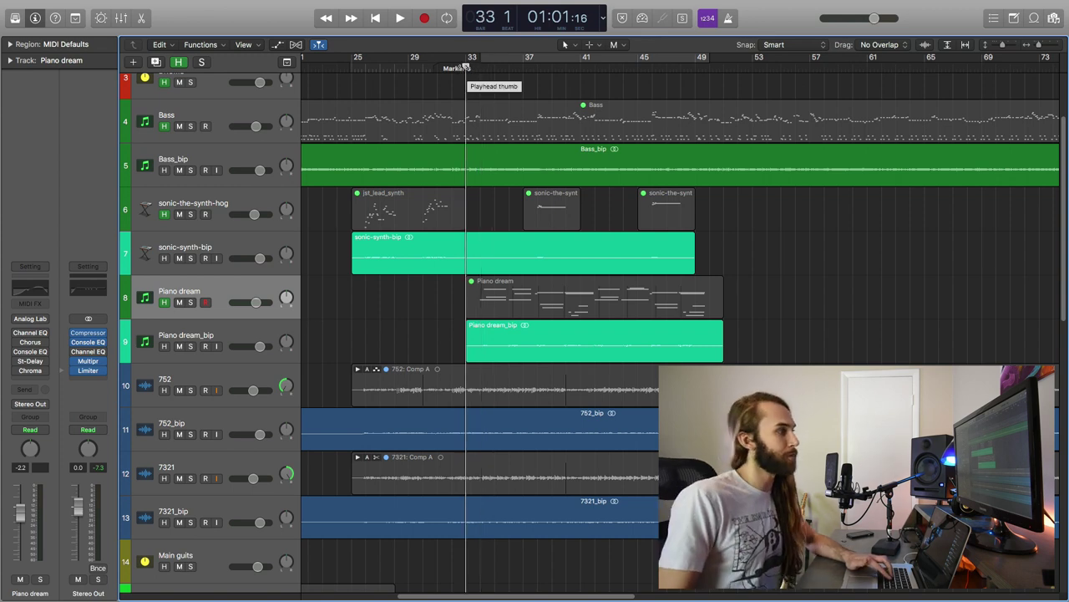
{"action": "left_click", "coordinate": [233, 302]}
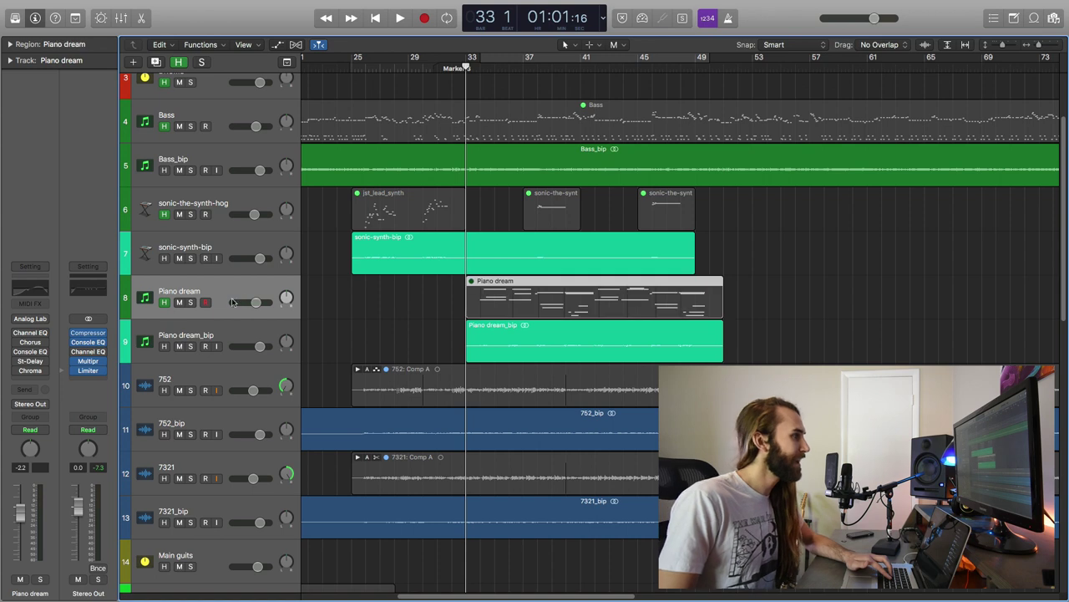
{"action": "left_click", "coordinate": [32, 320]}
Reposition the Analog Lab window to review the American Large Hall preset, then close it.
{"action": "left_click_drag", "start_coordinate": [459, 21], "coordinate": [543, 66]}
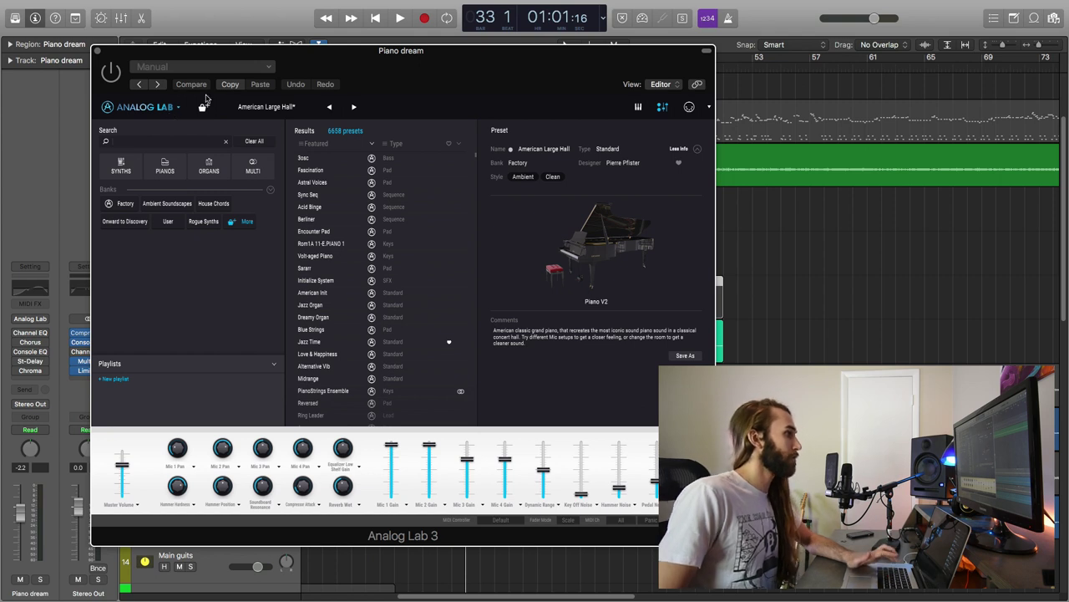
{"action": "mouse_move", "coordinate": [485, 64]}
{"action": "left_mouse_down"}
{"action": "mouse_move", "coordinate": [496, 49]}
{"action": "mouse_move", "coordinate": [508, 61]}
{"action": "mouse_move", "coordinate": [483, 48]}
{"action": "left_mouse_up"}
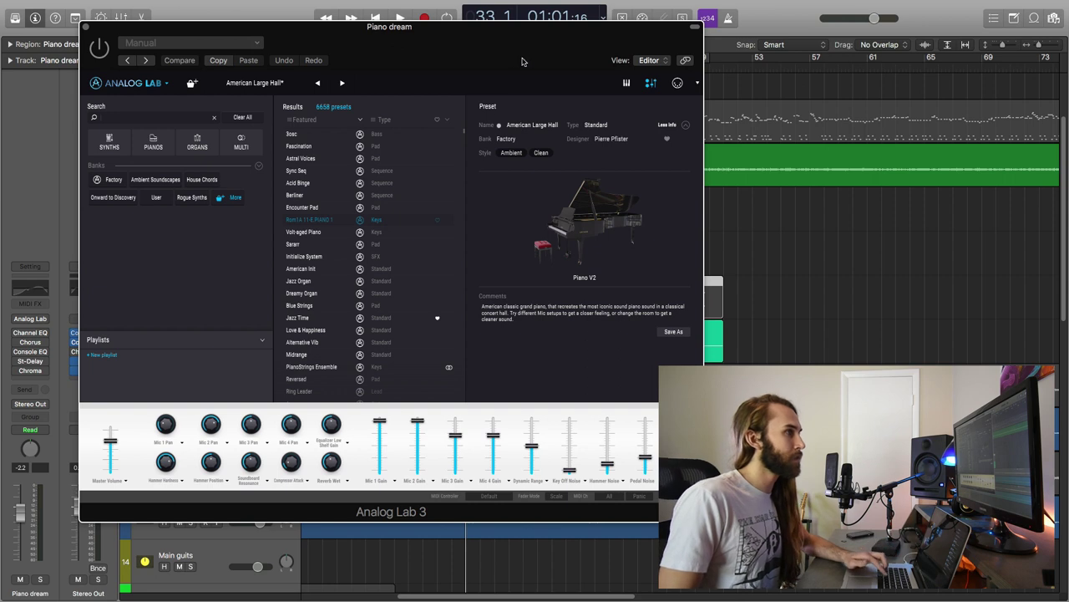
{"action": "left_click_drag", "start_coordinate": [523, 61], "coordinate": [593, 85]}
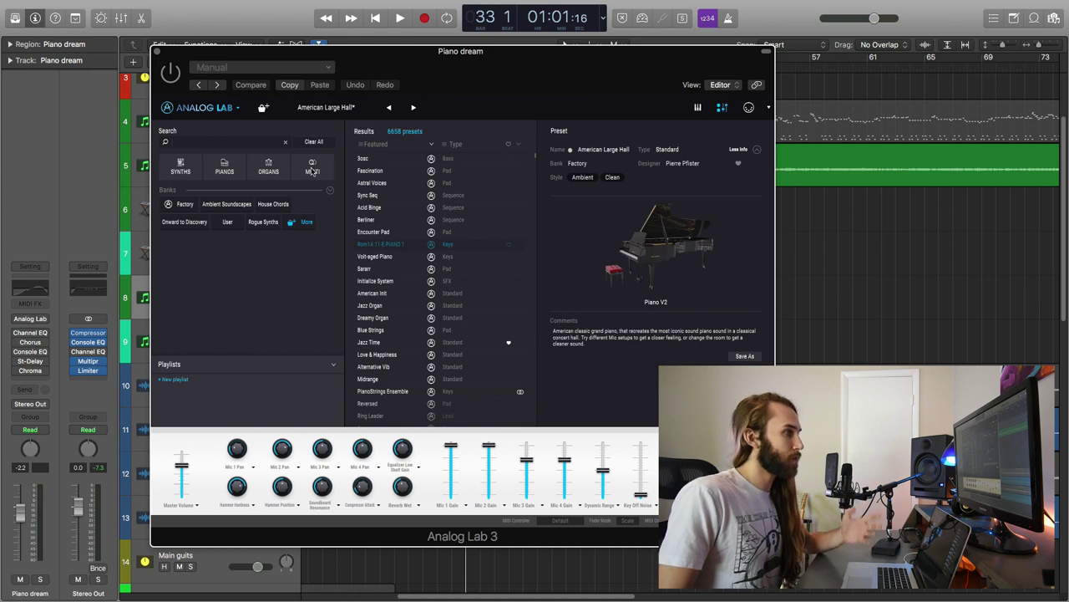
{"action": "left_click", "coordinate": [157, 52]}
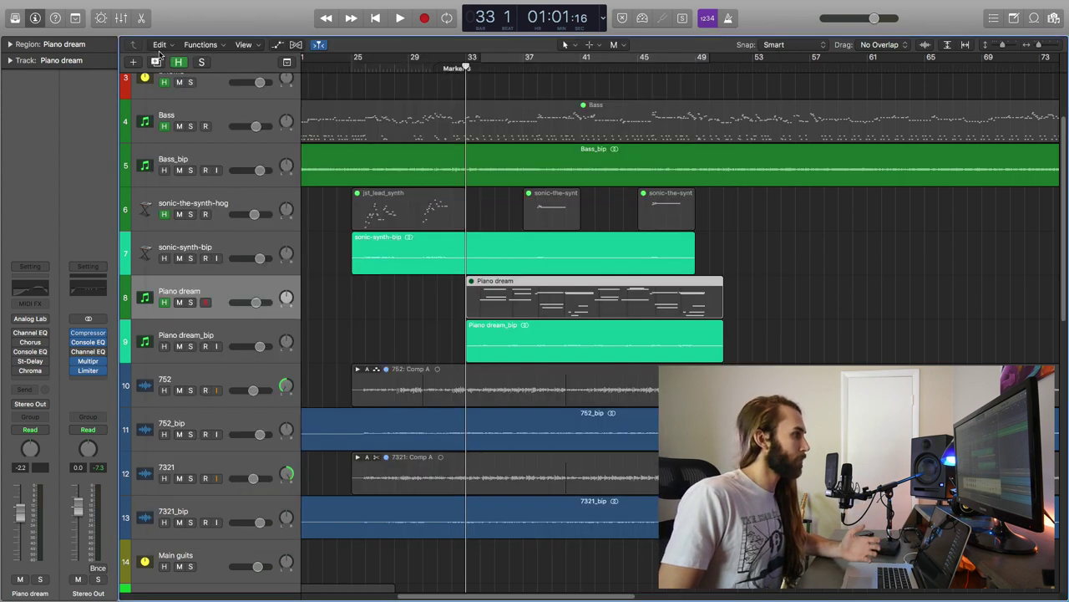
Open Piano dream's Channel EQ, enable it to show the 390 Hz cut and 1.7 kHz boost, then close it.
{"action": "left_click", "coordinate": [31, 333]}
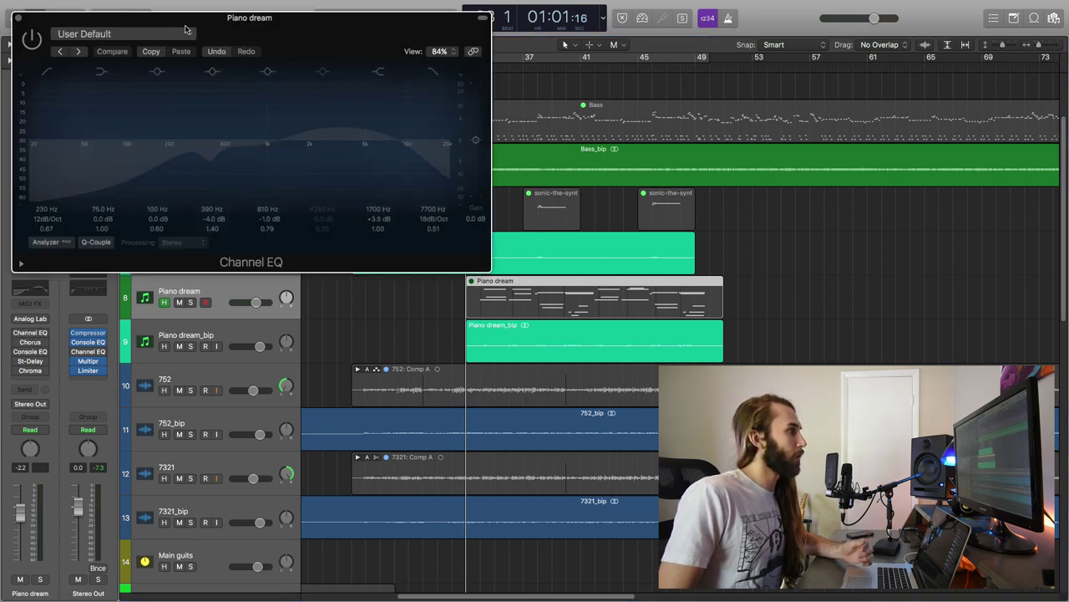
{"action": "left_click_drag", "start_coordinate": [206, 23], "coordinate": [475, 70]}
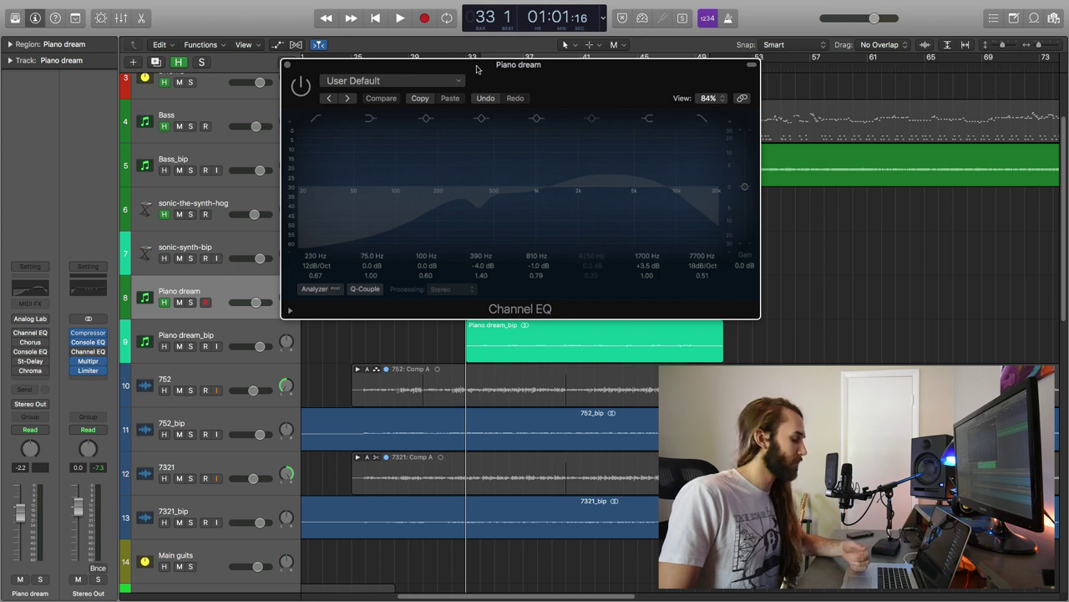
{"action": "left_click_drag", "start_coordinate": [559, 67], "coordinate": [458, 86]}
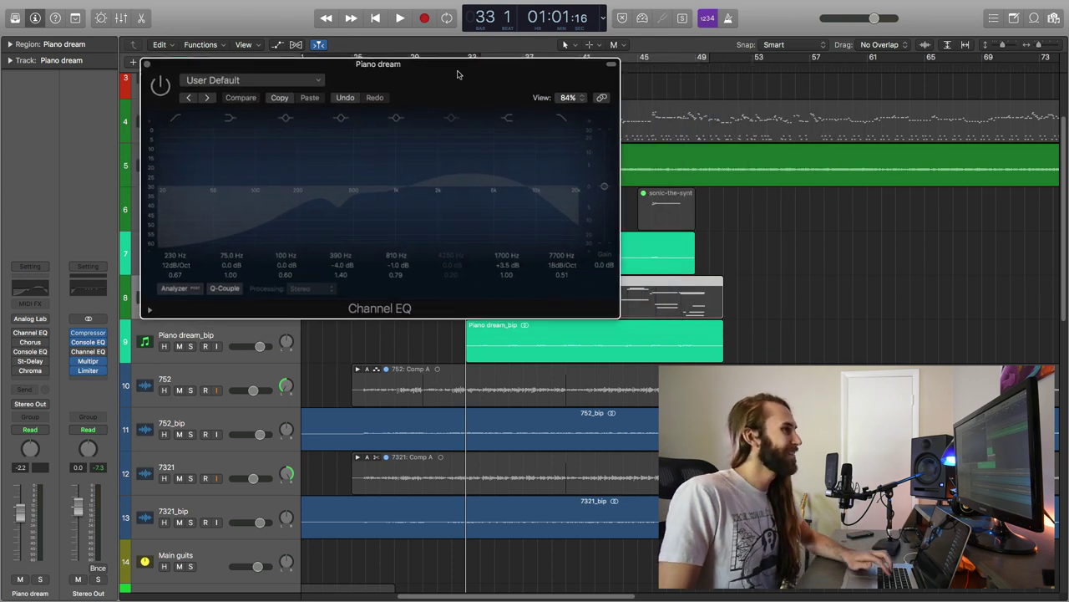
{"action": "left_click", "coordinate": [161, 87]}
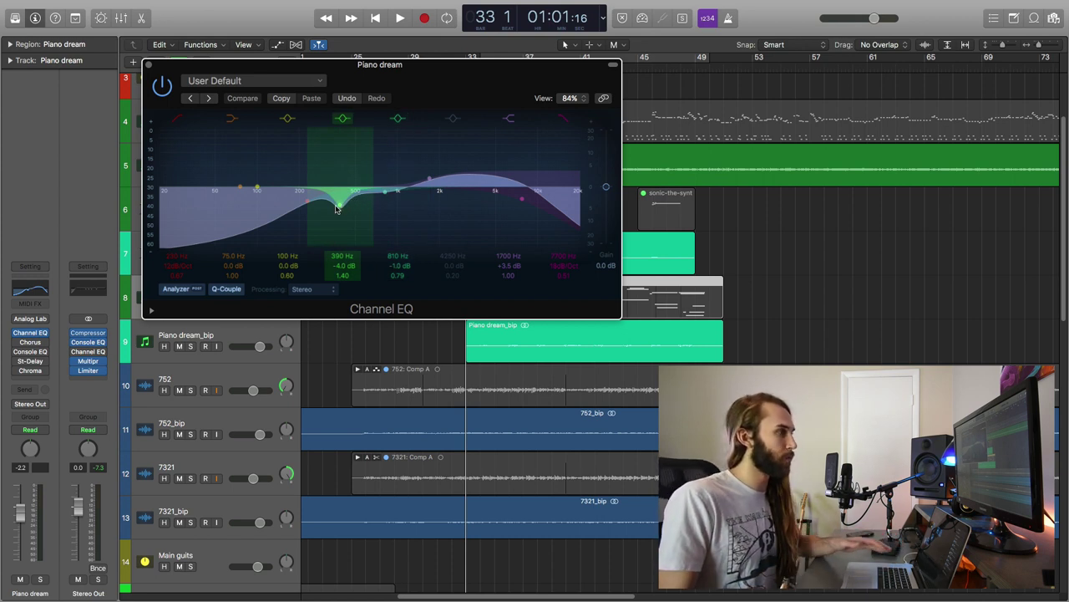
{"action": "left_click", "coordinate": [149, 65]}
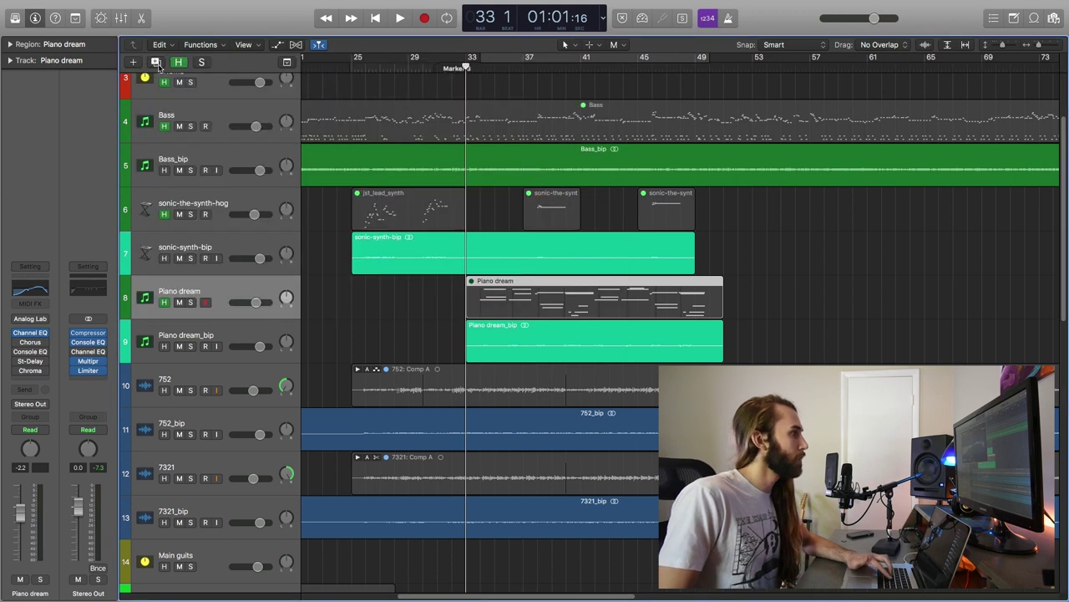
Open Piano dream's Chorus plugin, move its window toward the middle, then close it.
{"action": "left_click", "coordinate": [30, 342]}
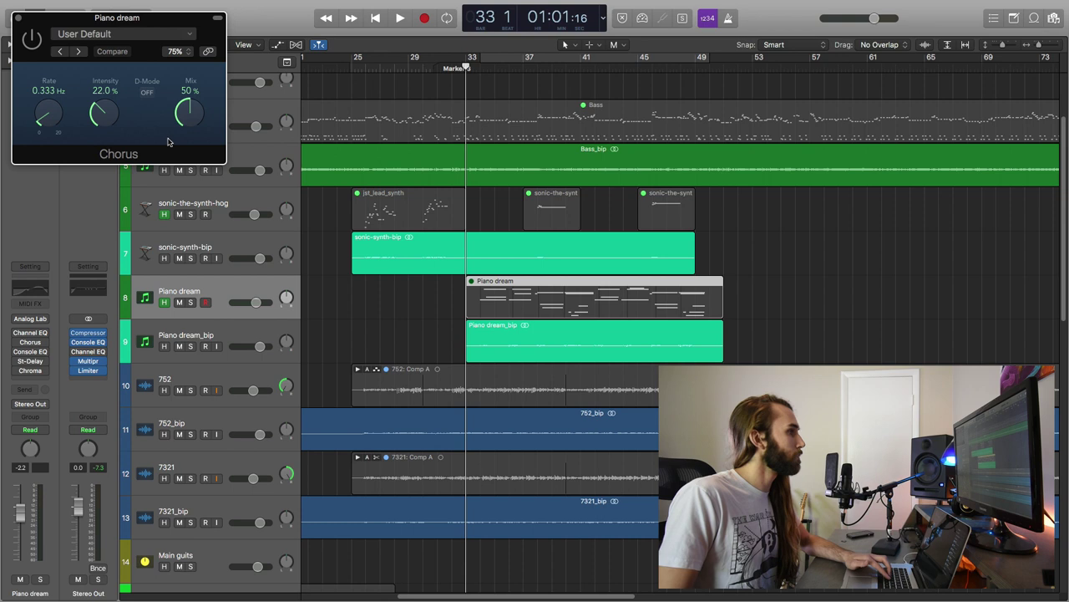
{"action": "left_click_drag", "start_coordinate": [138, 22], "coordinate": [317, 115]}
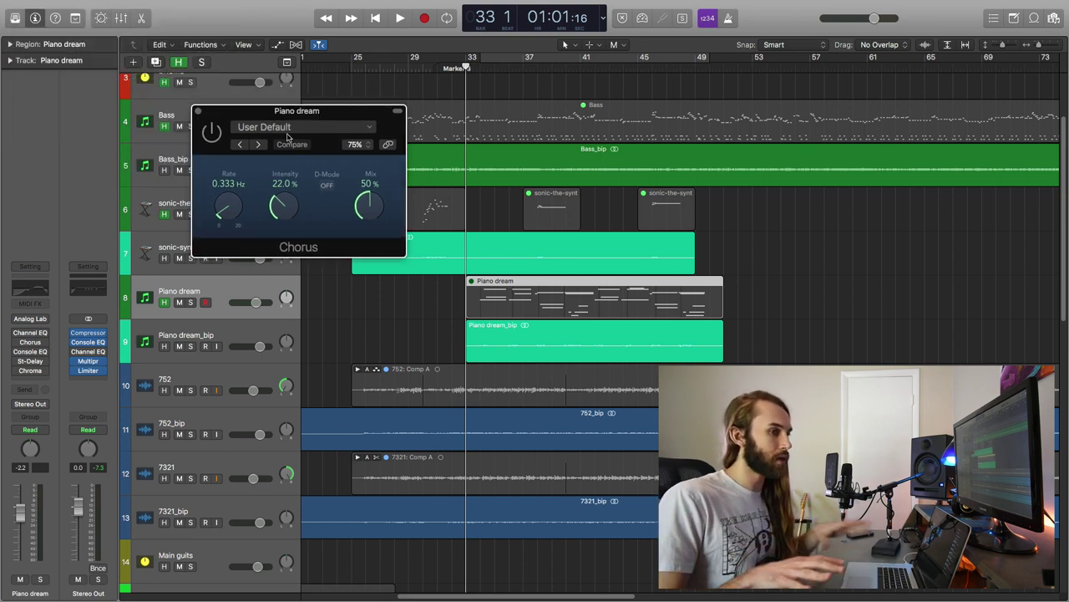
{"action": "left_click", "coordinate": [196, 111]}
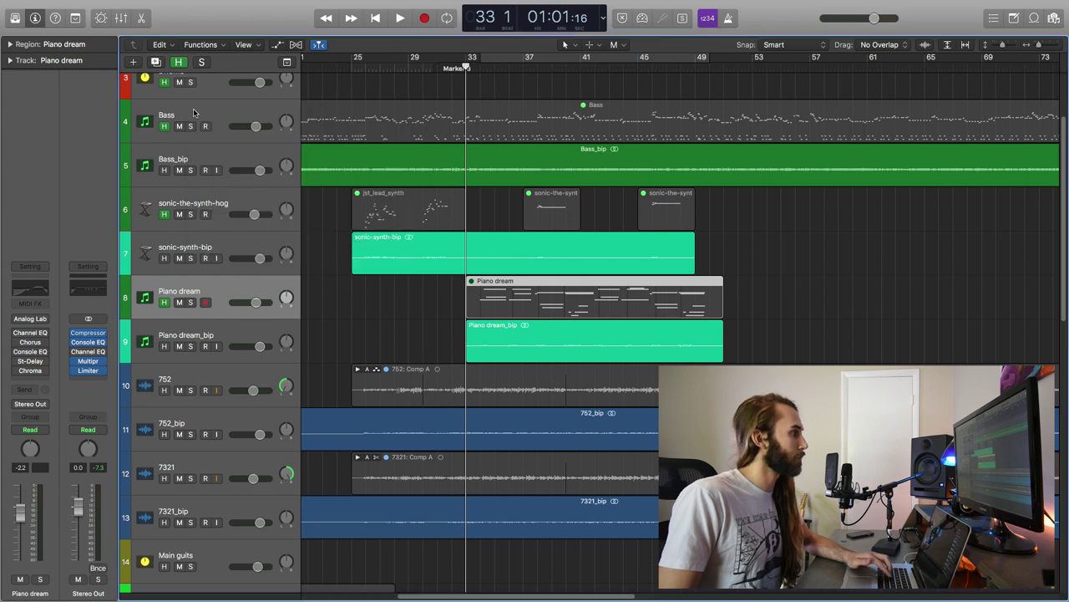
Open Piano dream's Vintage Console EQ, read its knob values, then close it.
{"action": "left_click", "coordinate": [30, 351]}
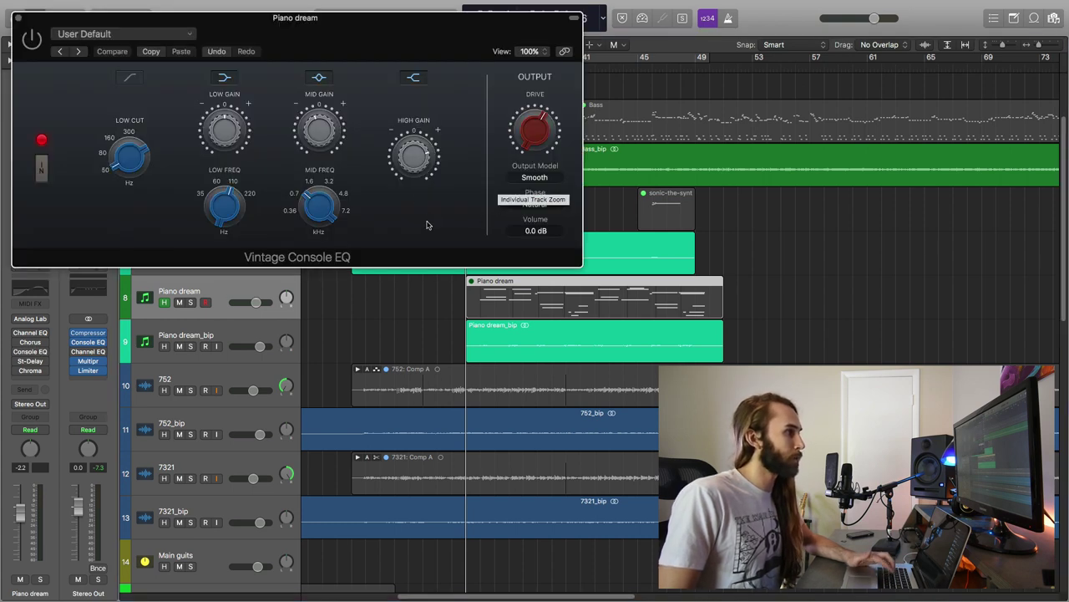
{"action": "mouse_move", "coordinate": [418, 168]}
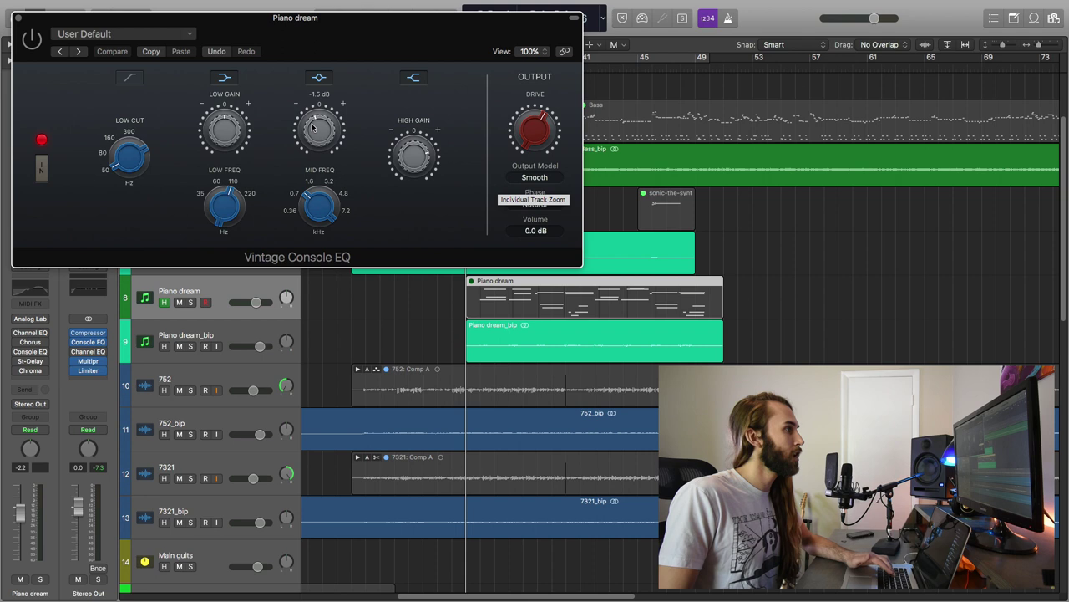
{"action": "mouse_move", "coordinate": [325, 208]}
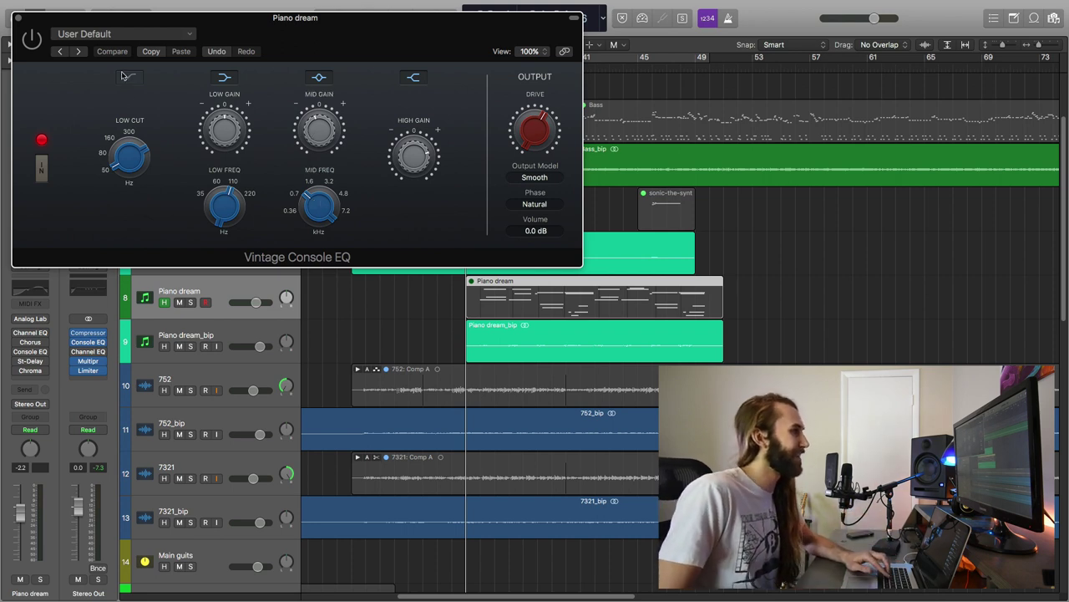
{"action": "left_click", "coordinate": [20, 20]}
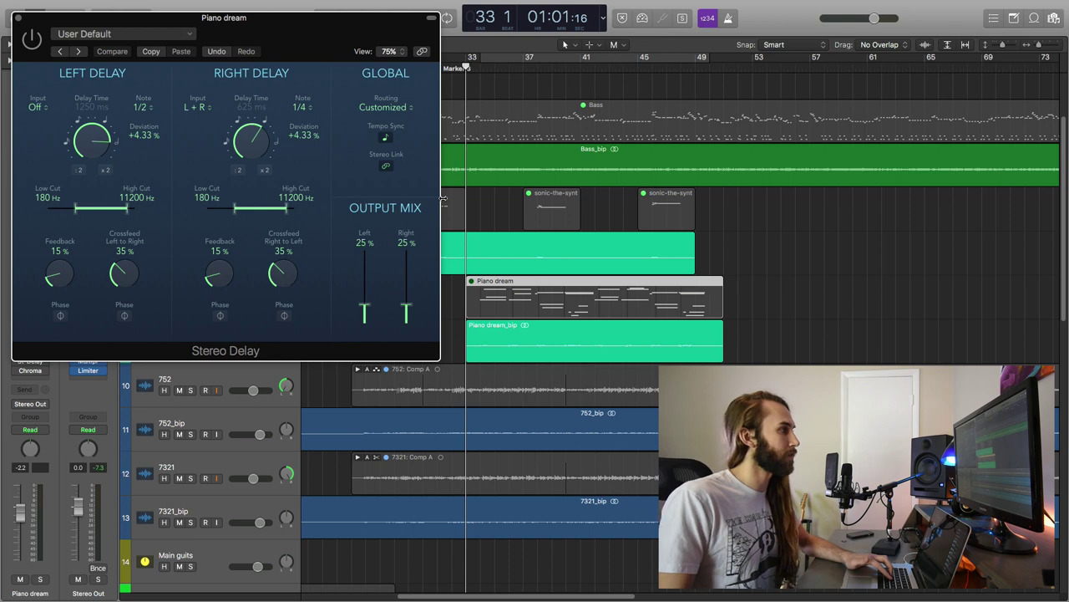
{"action": "left_click", "coordinate": [18, 17]}
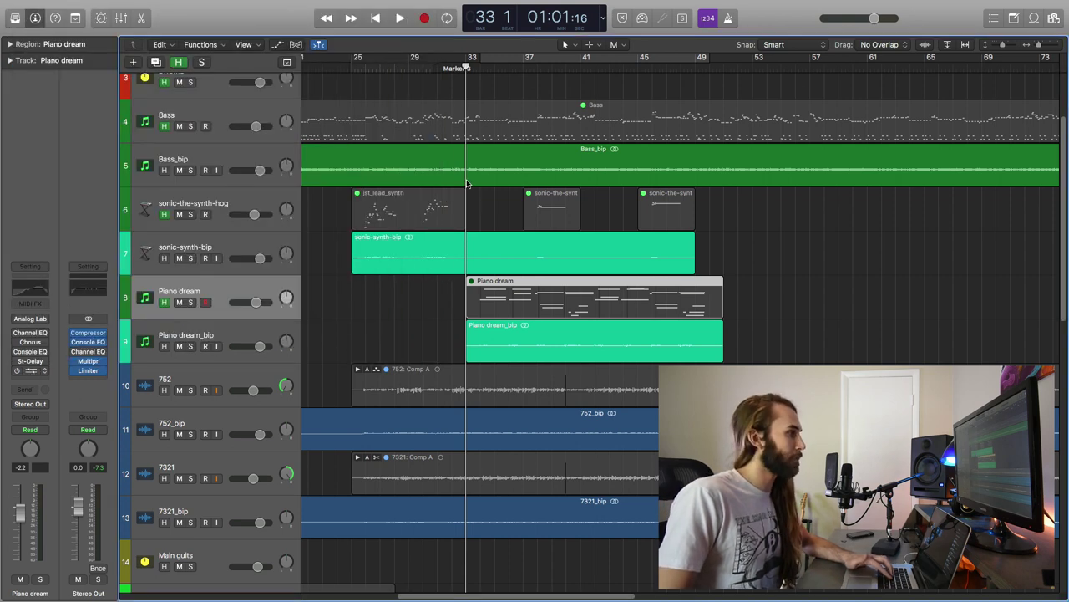
Keep the Concert Hall room, view the ChromaVerb DETAILS page for output EQ and modulation, then close it.
{"action": "left_click_drag", "start_coordinate": [332, 63], "coordinate": [867, 59]}
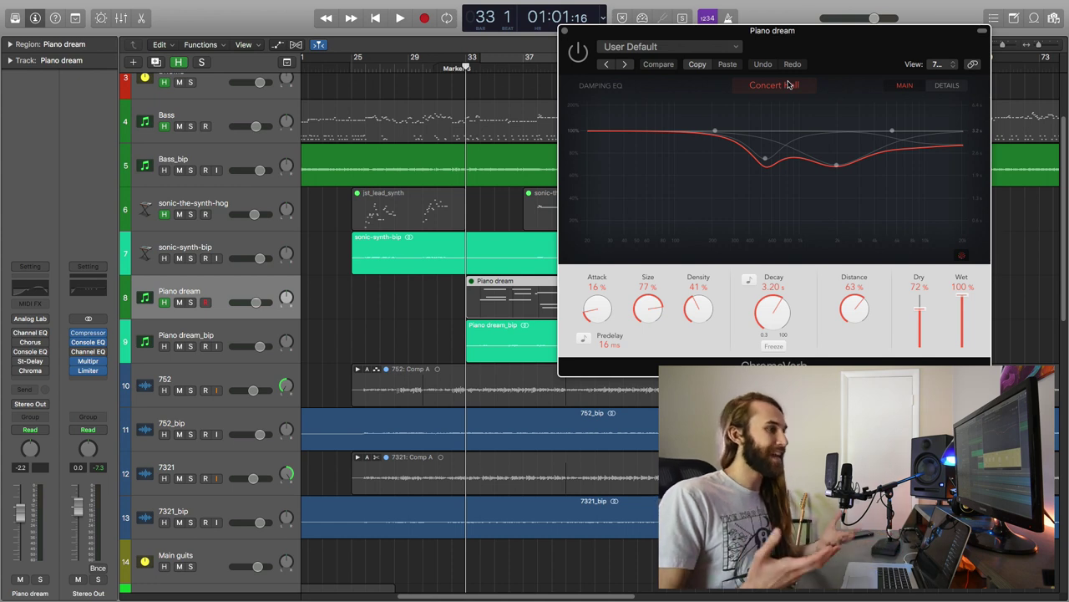
{"action": "left_click", "coordinate": [759, 86]}
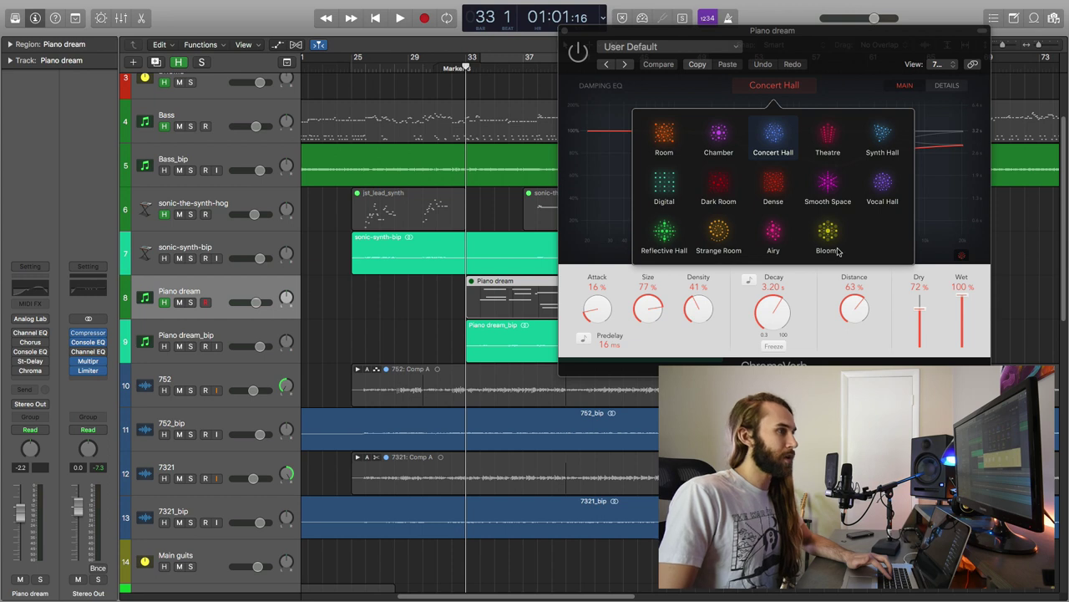
{"action": "left_click", "coordinate": [770, 94]}
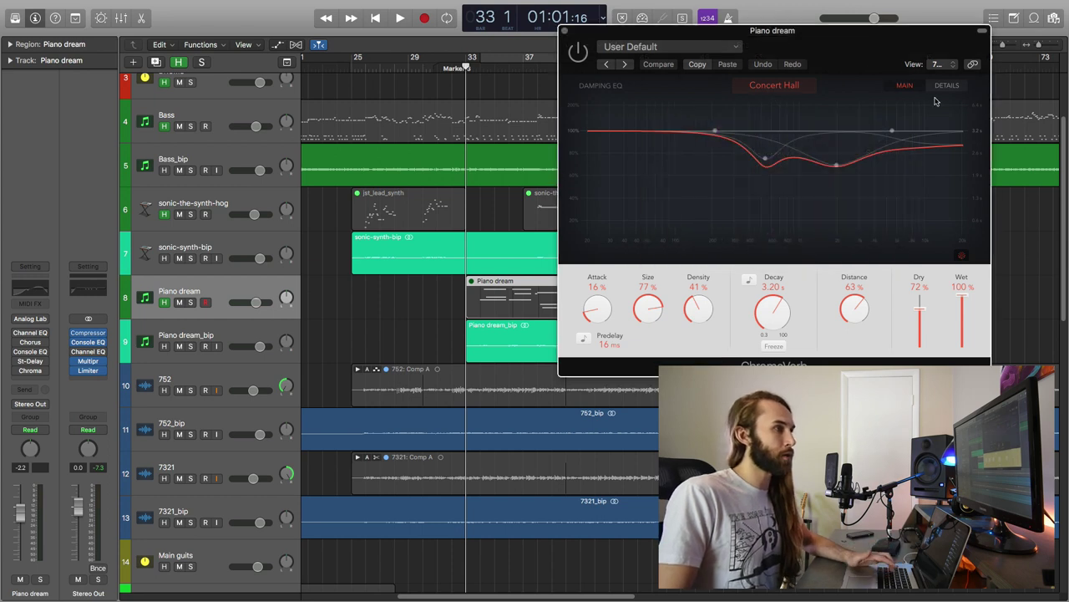
{"action": "left_click", "coordinate": [951, 88]}
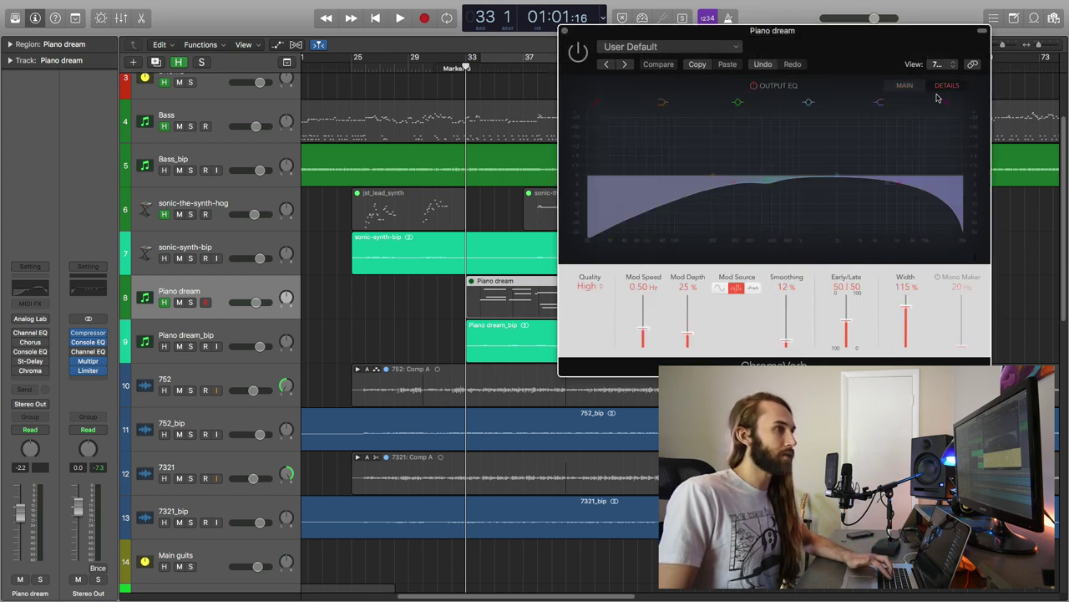
{"action": "left_click_drag", "start_coordinate": [855, 39], "coordinate": [759, 37]}
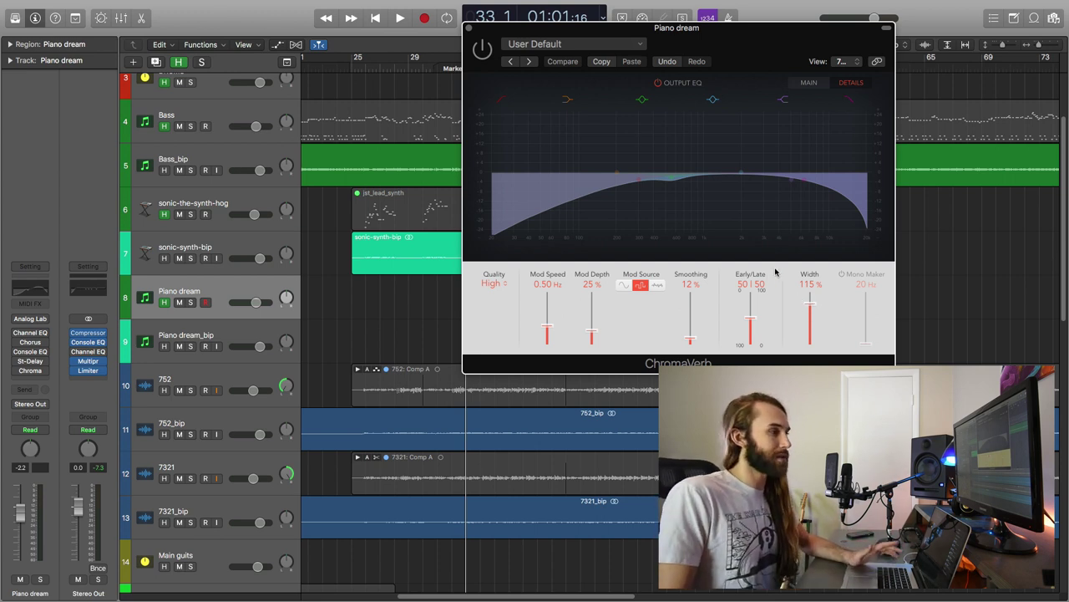
{"action": "left_click", "coordinate": [469, 29]}
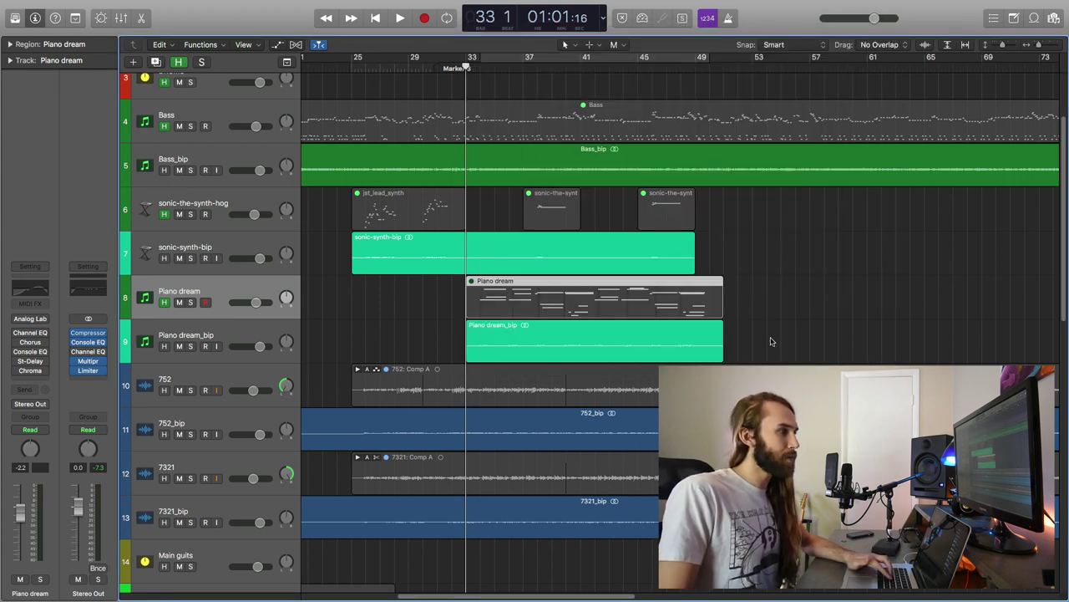
Play the mix from about bar 46 with the Piano dream region deselected, then select Solo 2.
{"action": "left_click", "coordinate": [652, 58]}
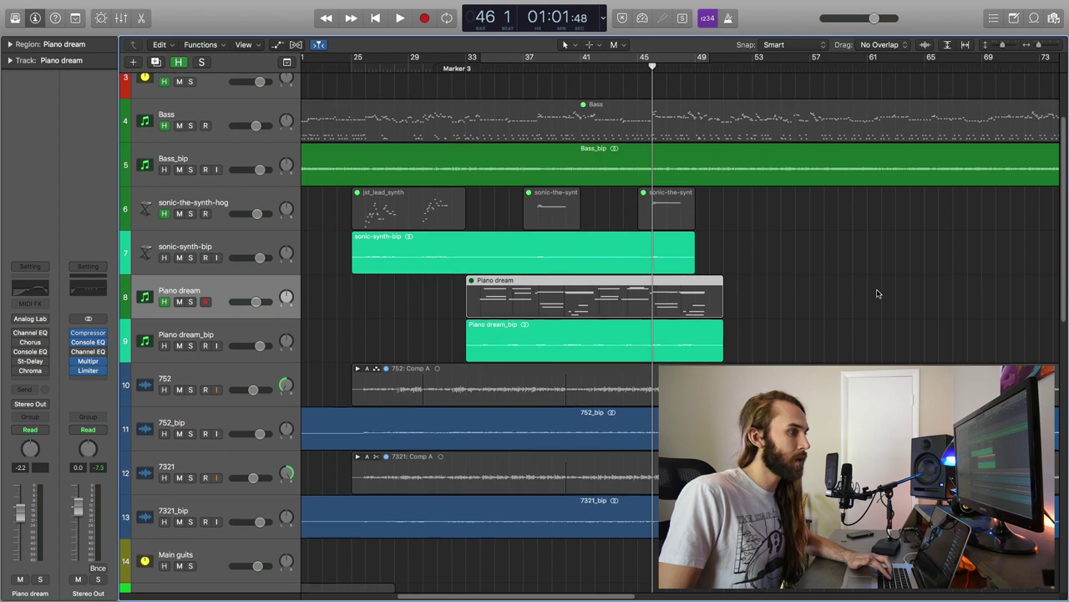
{"action": "scroll", "coordinate": [877, 291], "scroll_direction": "down", "scroll_amount": 10}
{"action": "scroll", "coordinate": [877, 292], "scroll_direction": "up", "scroll_amount": 8}
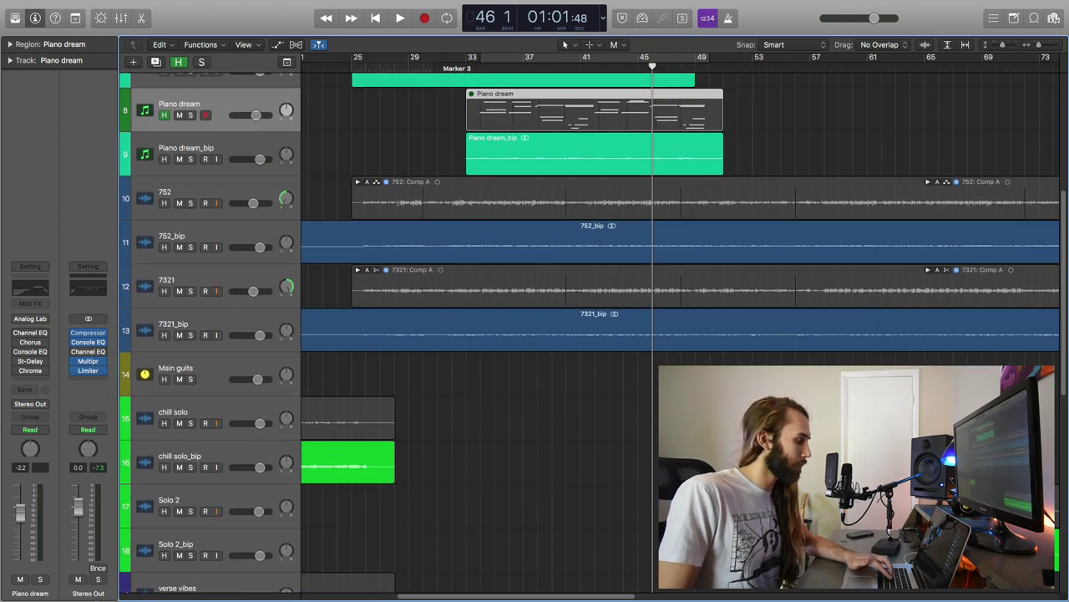
{"action": "left_click", "coordinate": [789, 149]}
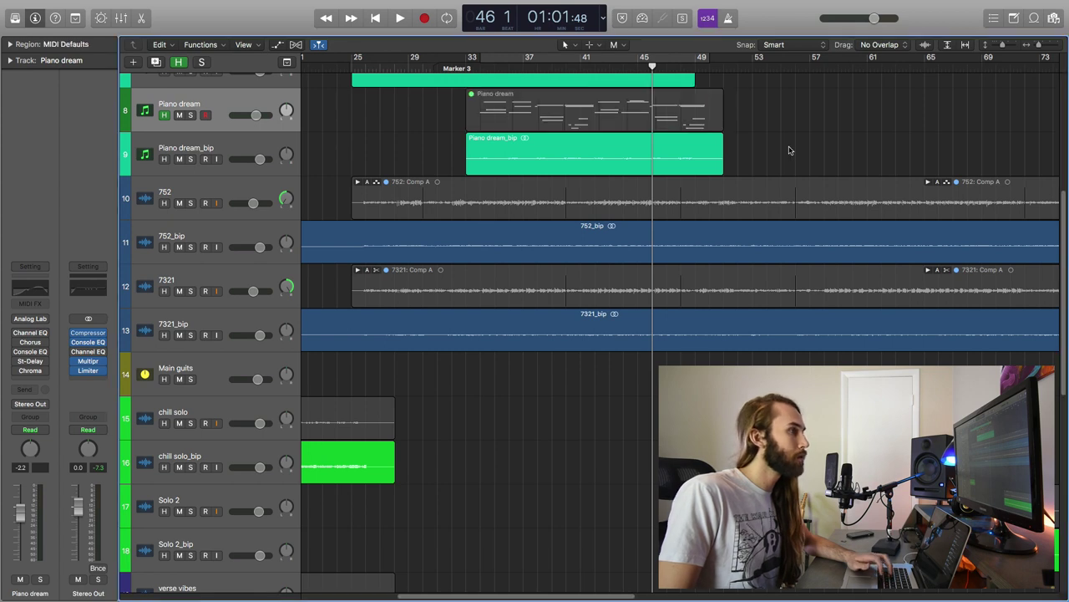
{"action": "key", "text": "space"}
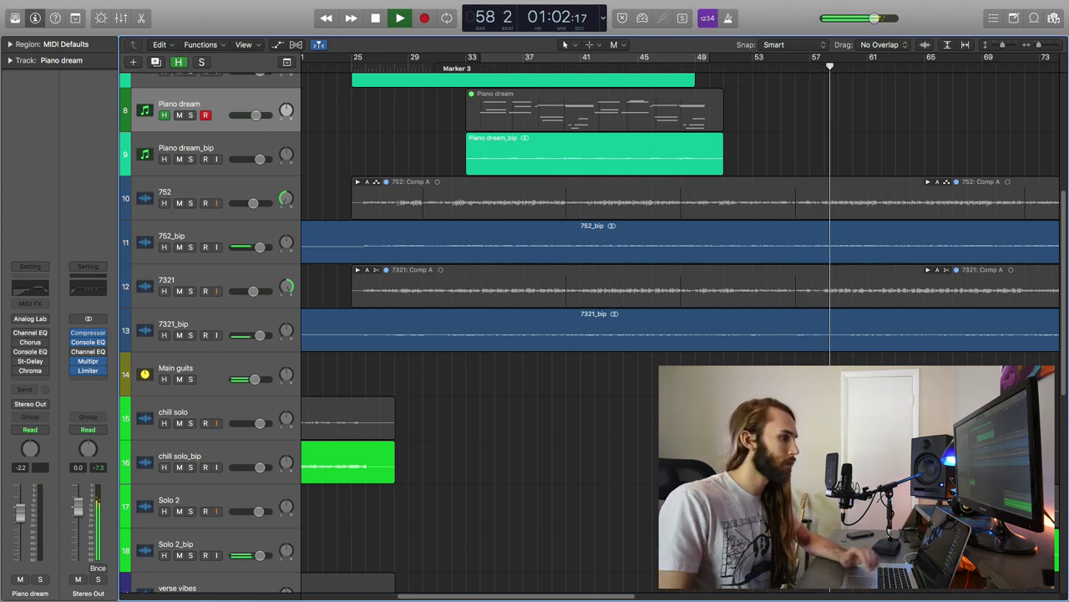
{"action": "left_click", "coordinate": [213, 492]}
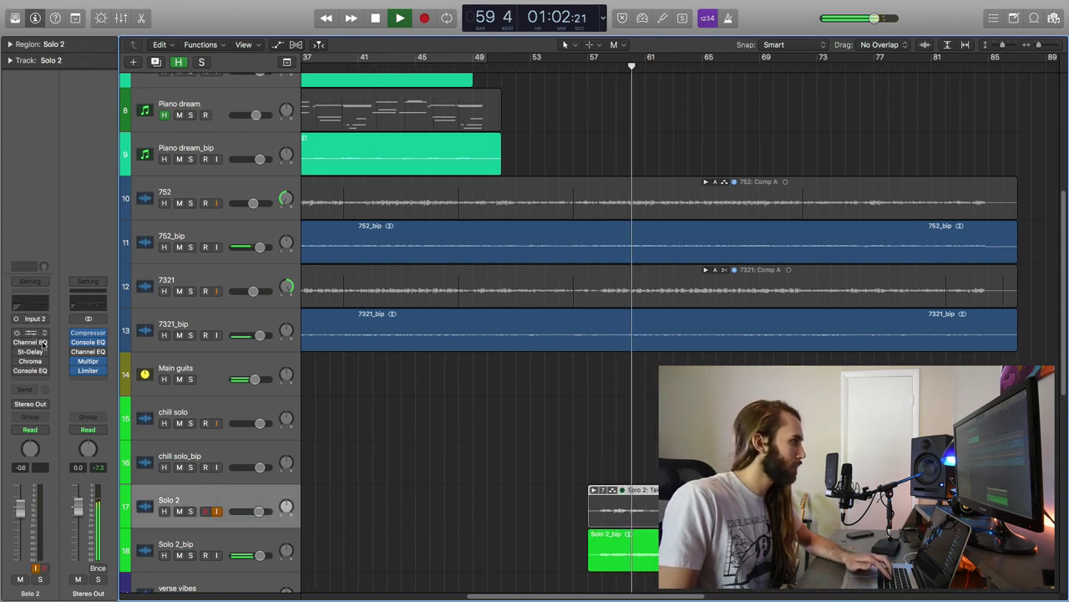
Open Solo 2's Toneforge Menace amp on the 752-solo preset and stop playback.
{"action": "left_click", "coordinate": [30, 332]}
{"action": "left_click_drag", "start_coordinate": [271, 38], "coordinate": [489, 76]}
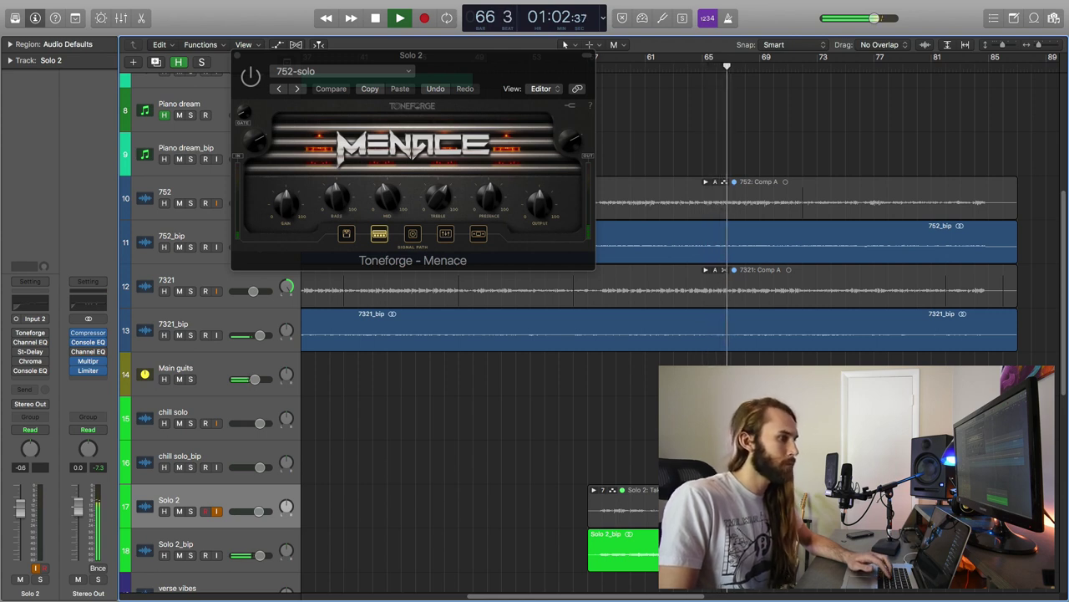
{"action": "scroll", "coordinate": [585, 334], "scroll_direction": "down", "scroll_amount": 1}
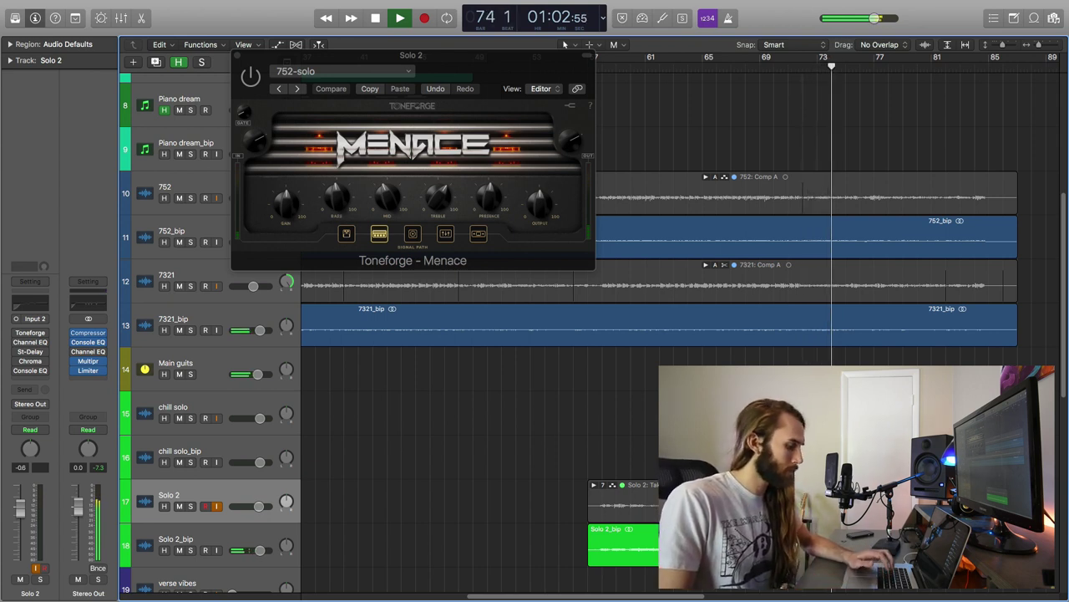
{"action": "key", "text": "space"}
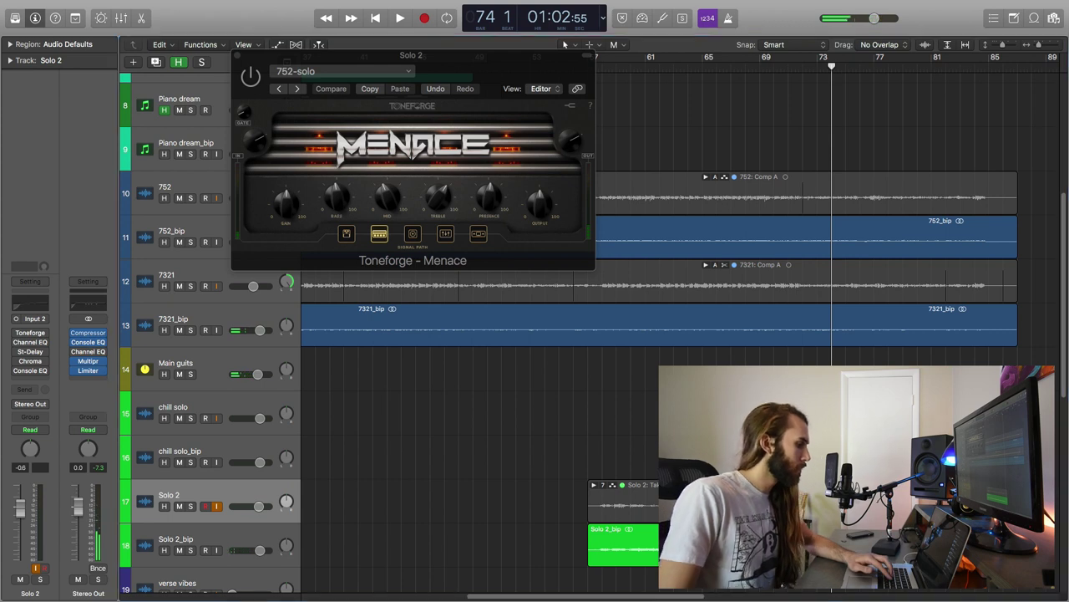
{"action": "key", "text": "v"}
{"action": "key", "text": "v"}
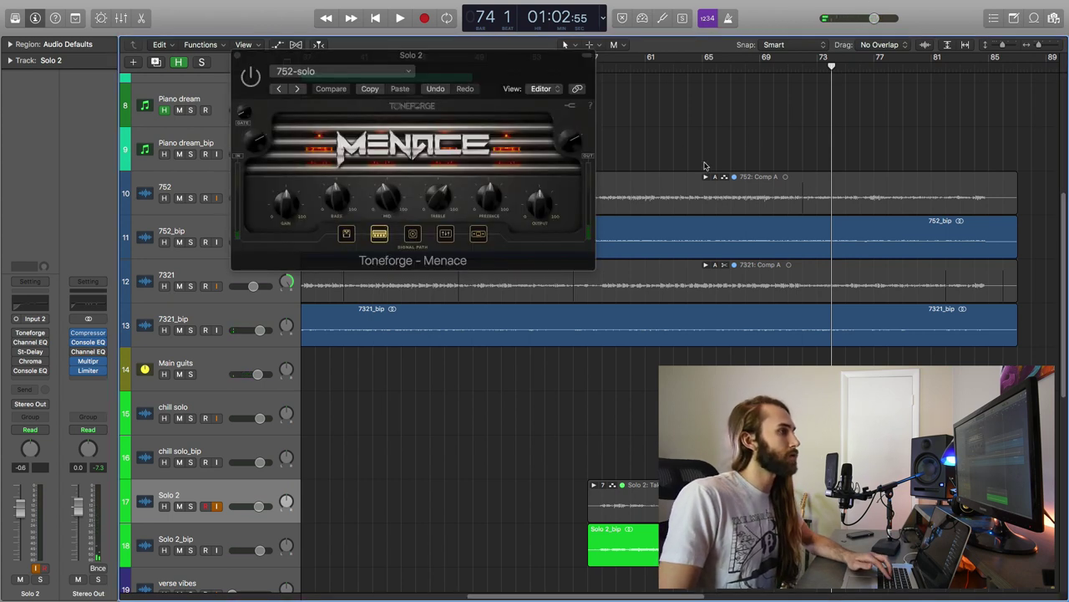
{"action": "left_click_drag", "start_coordinate": [528, 64], "coordinate": [580, 113]}
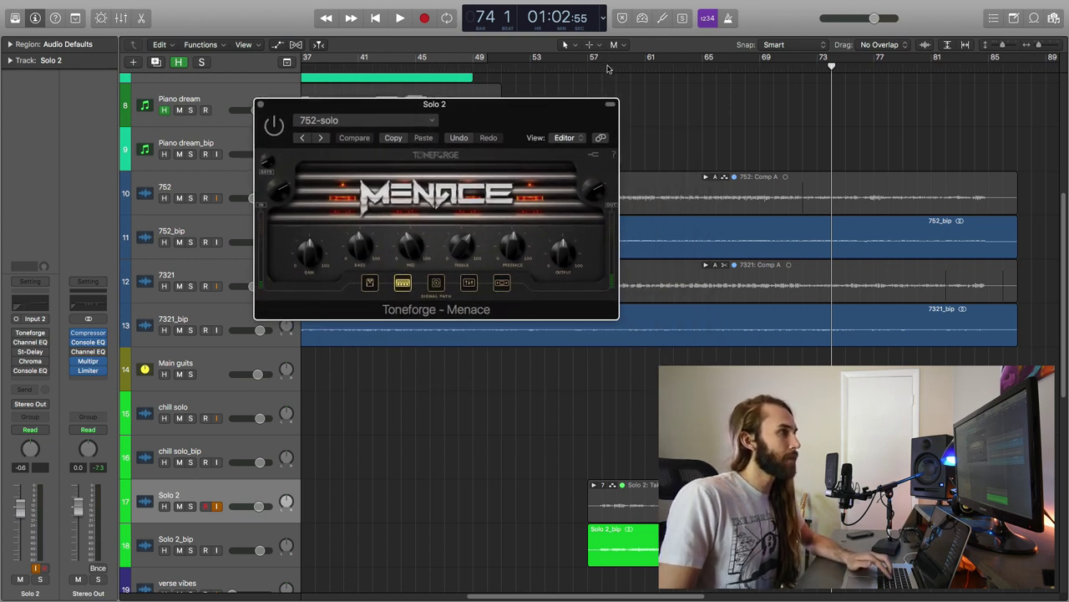
Set the playhead back to bar 57 and position the amp window lower on screen.
{"action": "left_click", "coordinate": [602, 67]}
{"action": "left_click", "coordinate": [586, 69]}
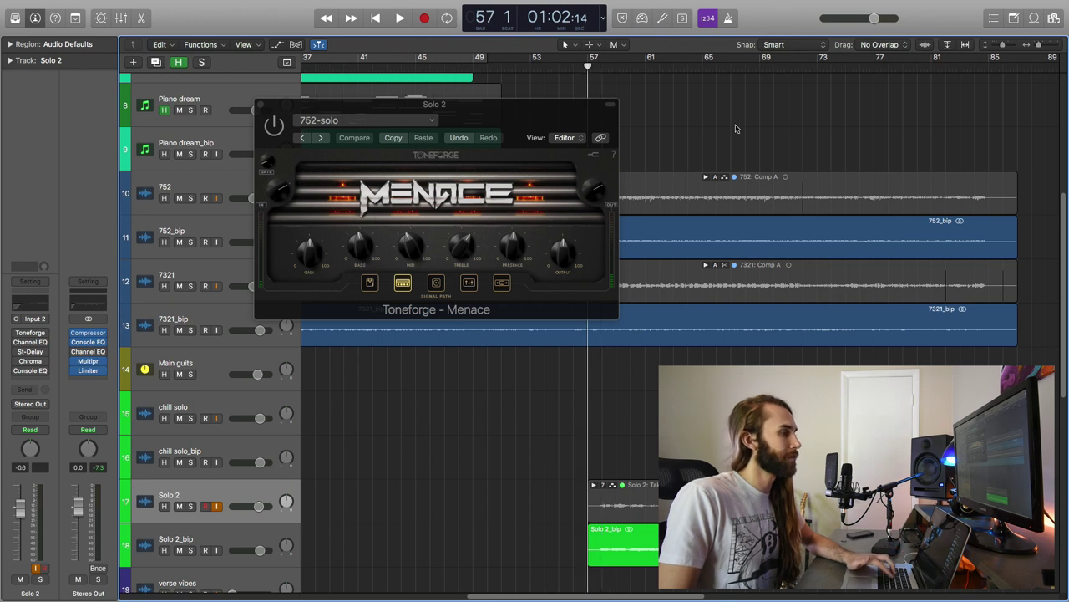
{"action": "left_click_drag", "start_coordinate": [555, 107], "coordinate": [589, 121]}
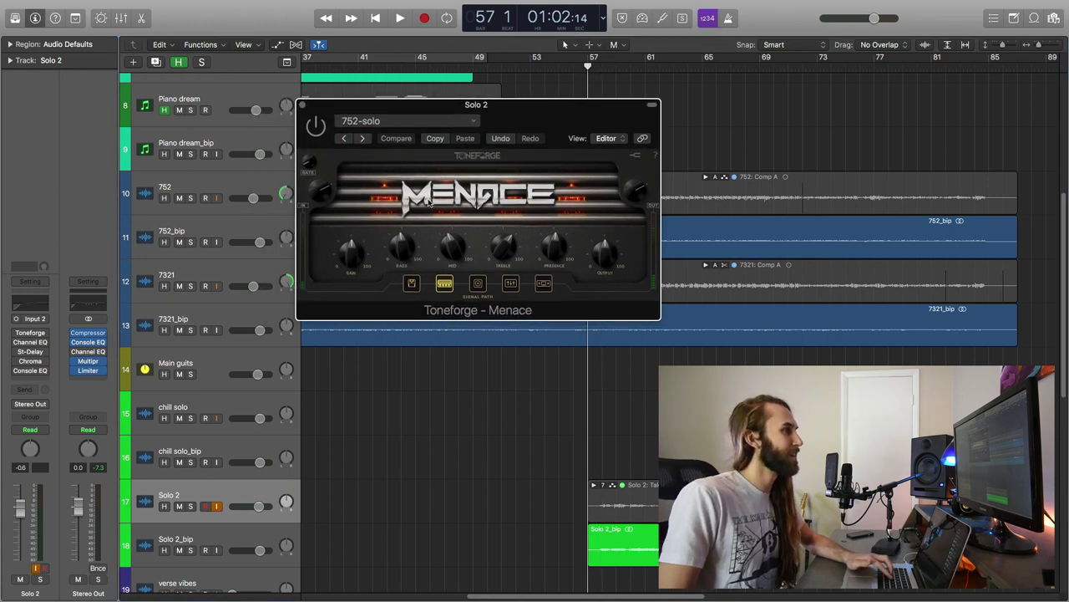
{"action": "left_click_drag", "start_coordinate": [527, 122], "coordinate": [533, 146]}
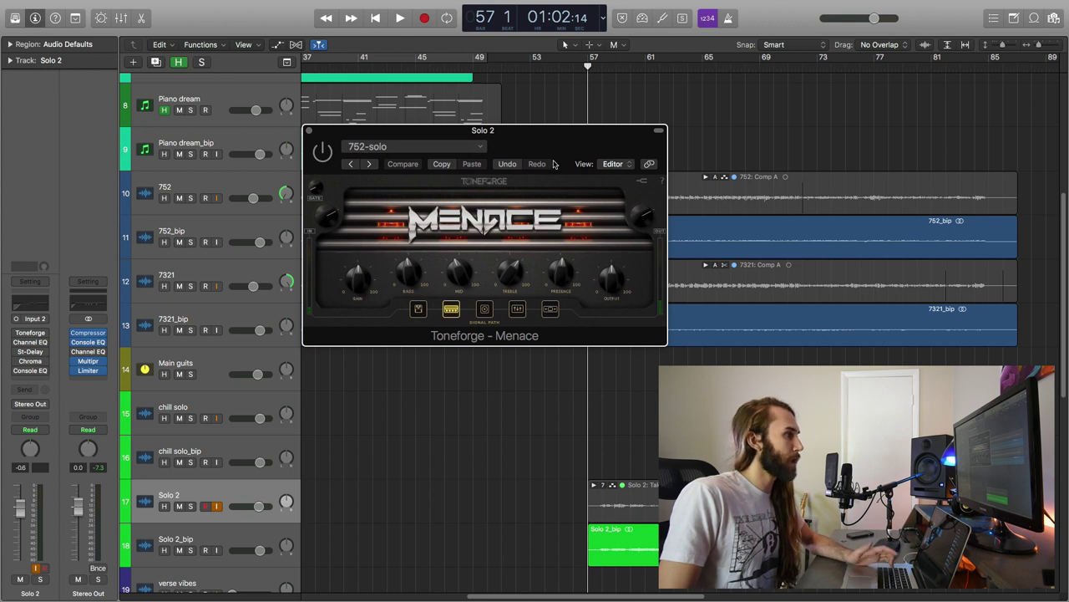
{"action": "left_click_drag", "start_coordinate": [560, 132], "coordinate": [538, 187]}
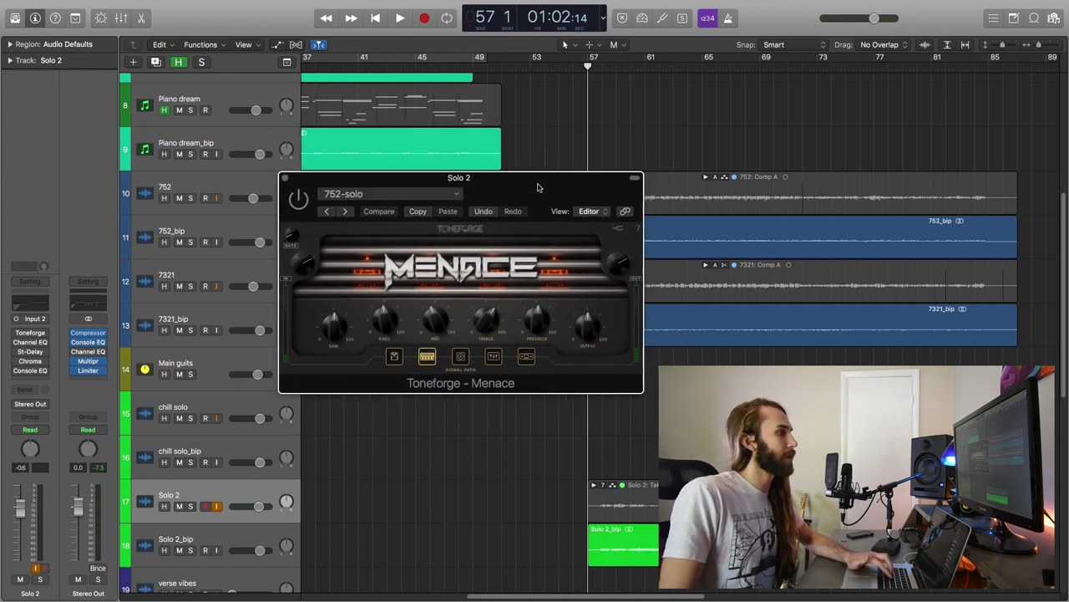
Review the Toneforge Overdrive pedal, cabinet and mic, MENACE head and Parametric EQ stages, then close it.
{"action": "left_click", "coordinate": [394, 357]}
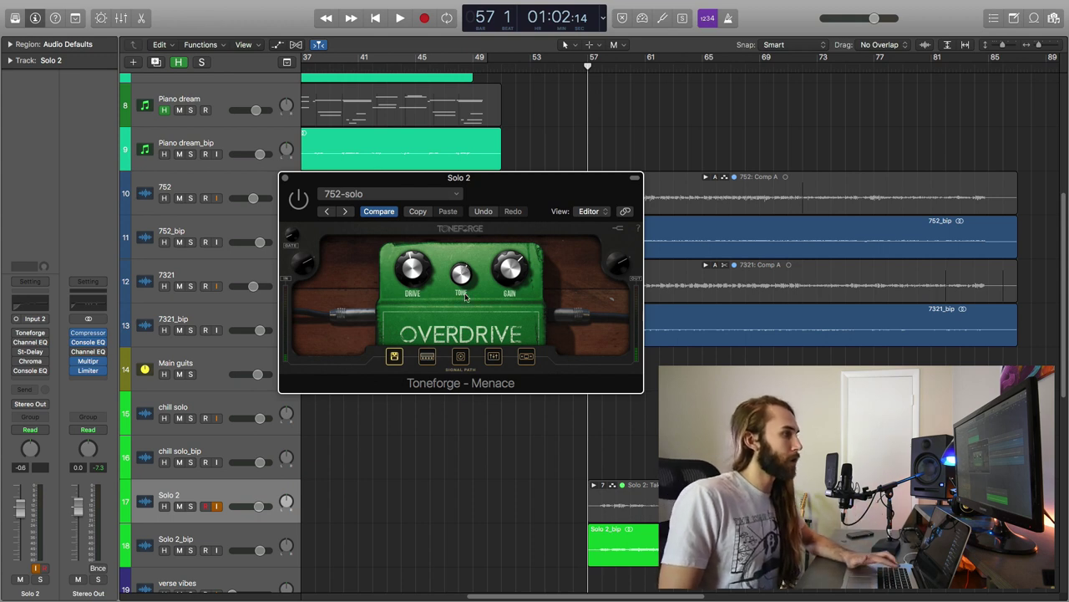
{"action": "left_click", "coordinate": [460, 357]}
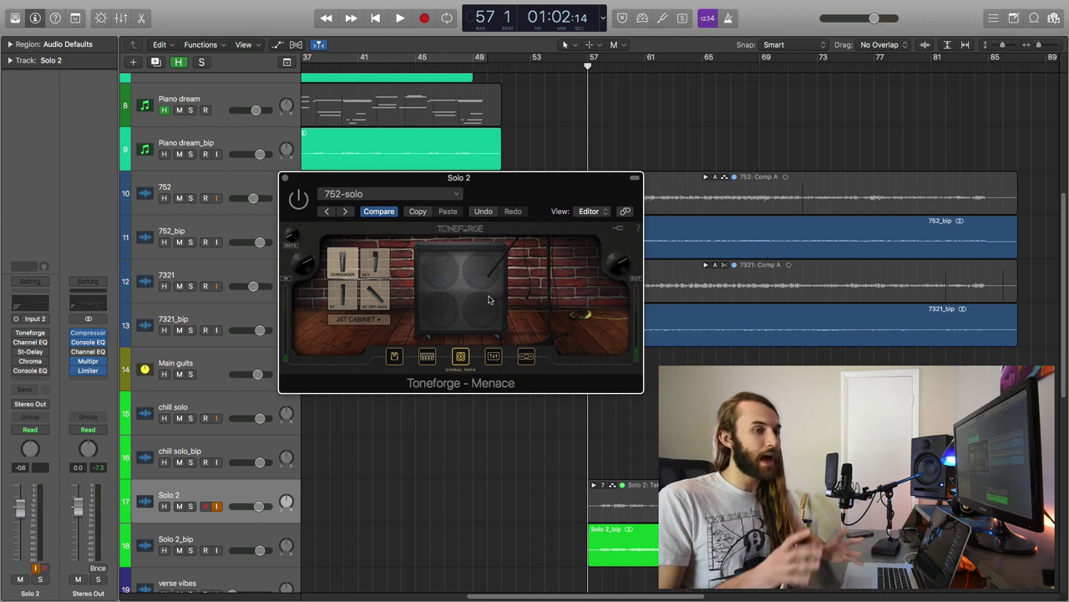
{"action": "left_click", "coordinate": [426, 357]}
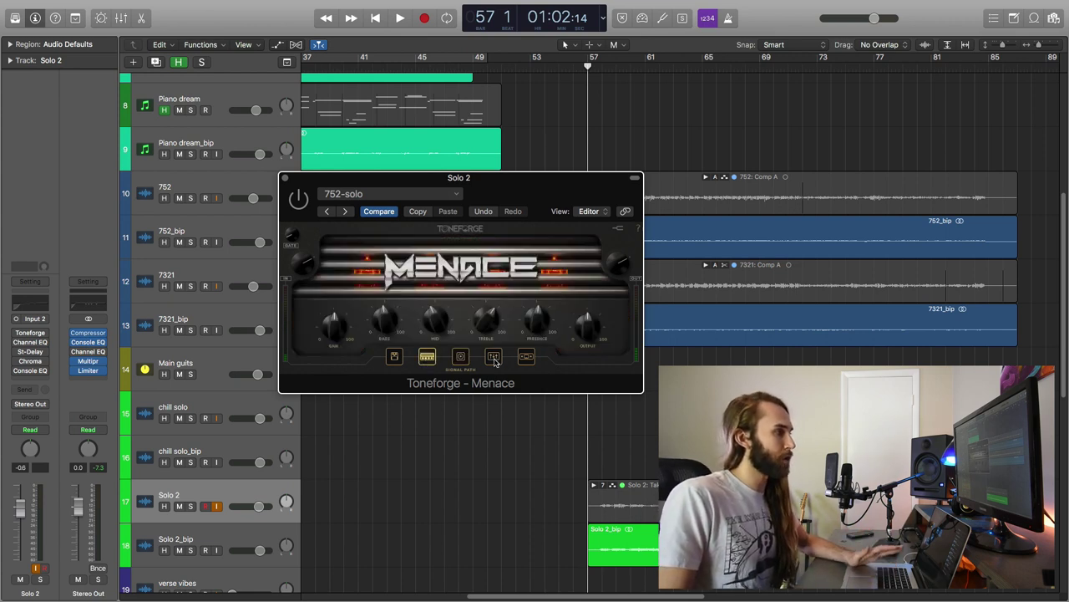
{"action": "left_click", "coordinate": [460, 357]}
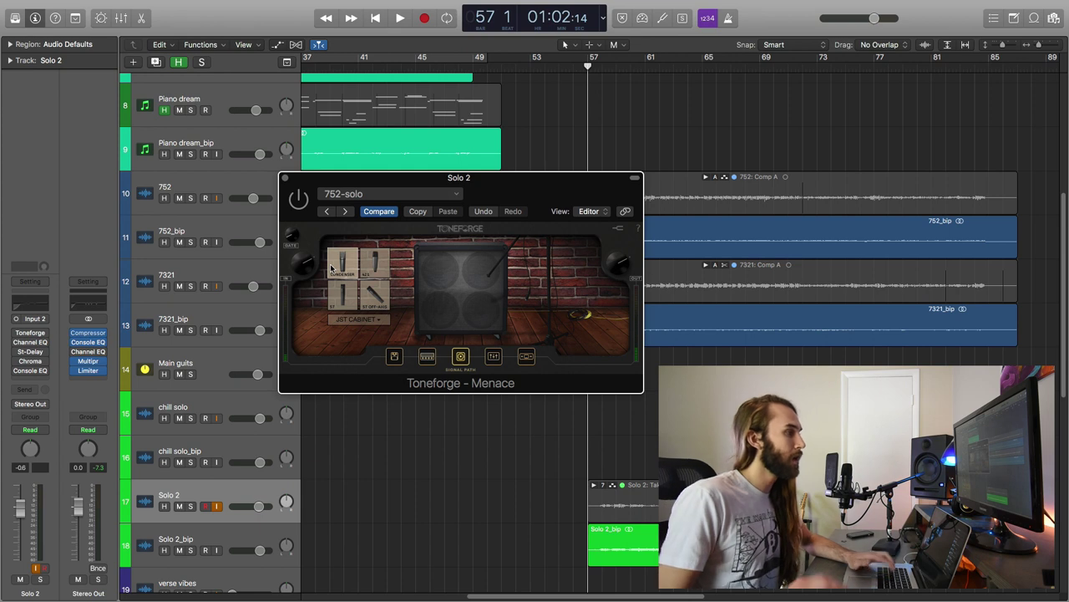
{"action": "left_click", "coordinate": [494, 359]}
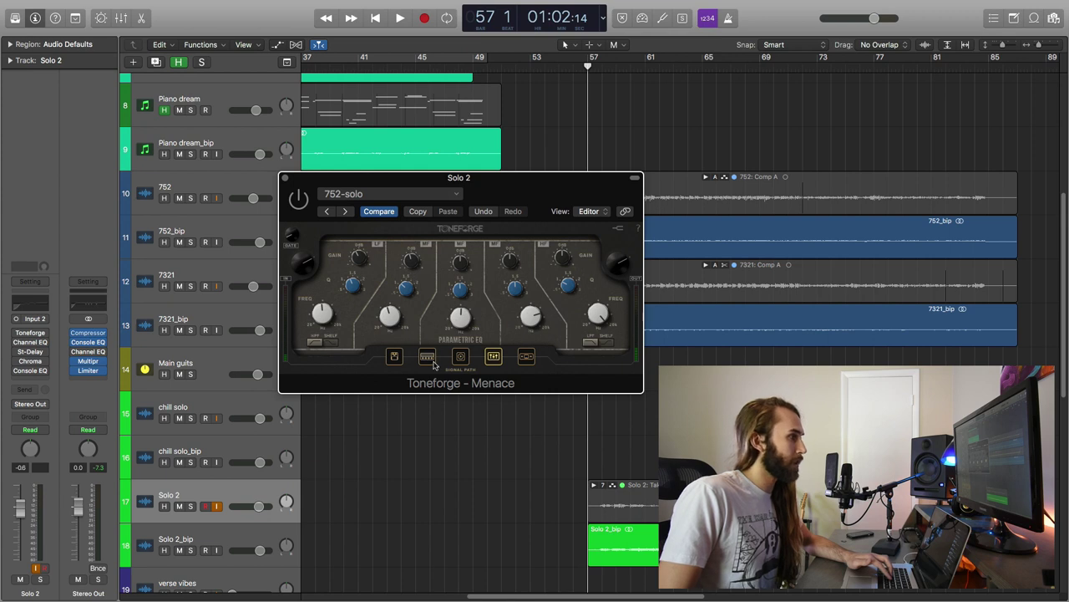
{"action": "mouse_move", "coordinate": [395, 320]}
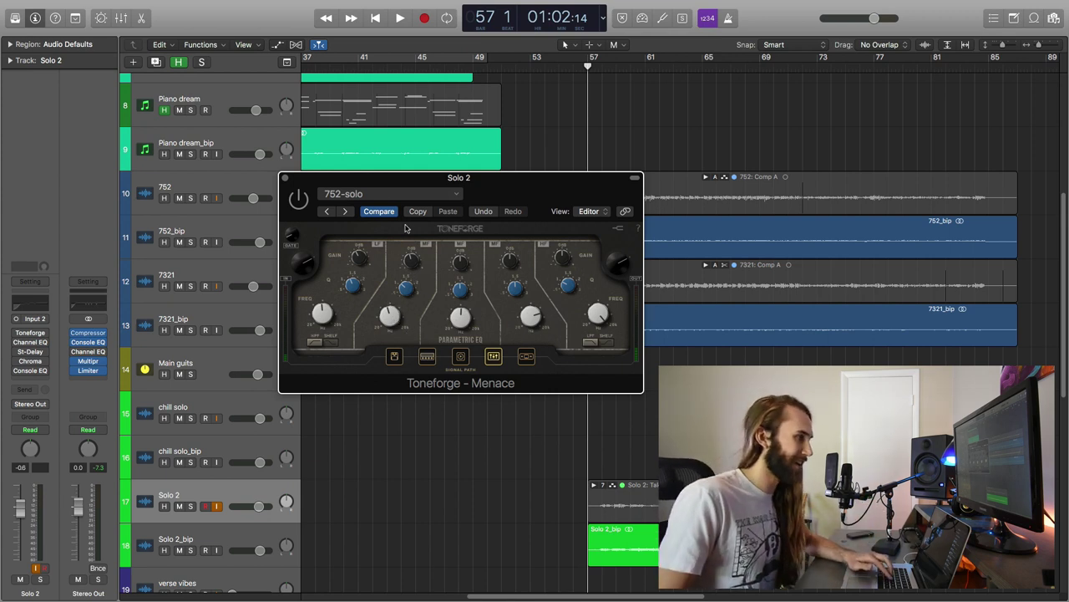
{"action": "left_click", "coordinate": [285, 178]}
Open Solo 2's Channel EQ, showing the 70 Hz high-pass and cuts at 140, 420 and 1580 Hz.
{"action": "scroll", "coordinate": [326, 430], "scroll_direction": "down", "scroll_amount": 1}
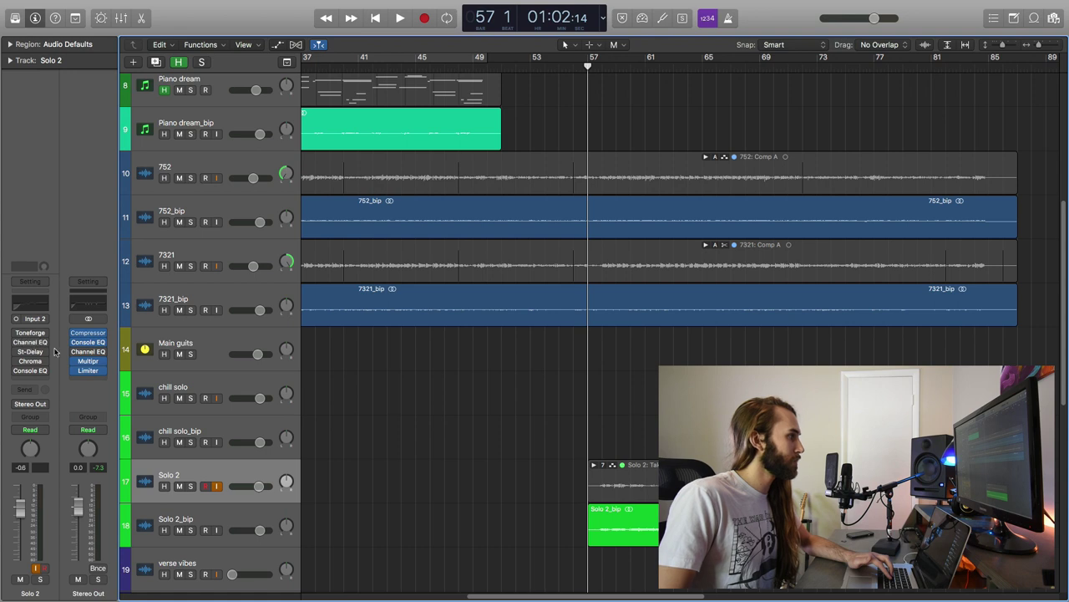
{"action": "left_click", "coordinate": [16, 342]}
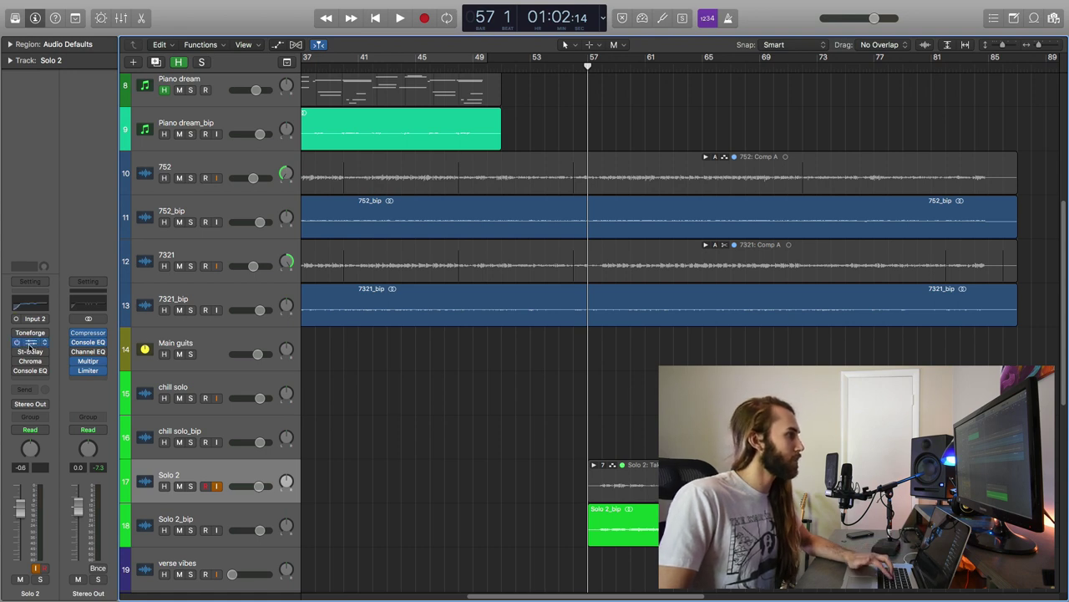
{"action": "left_click_drag", "start_coordinate": [376, 38], "coordinate": [573, 65]}
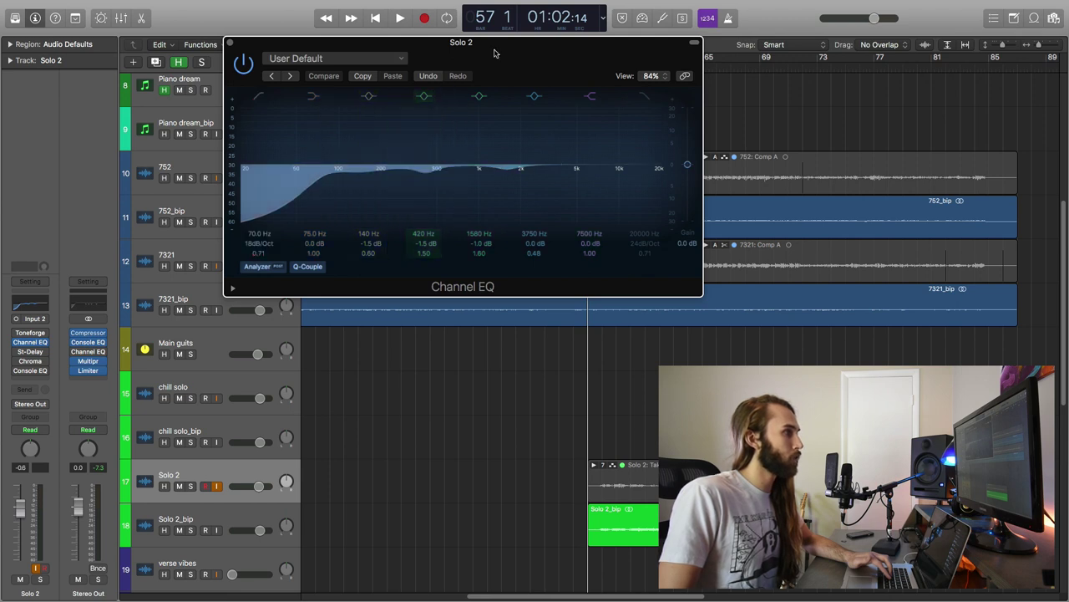
{"action": "left_click_drag", "start_coordinate": [500, 53], "coordinate": [526, 57]}
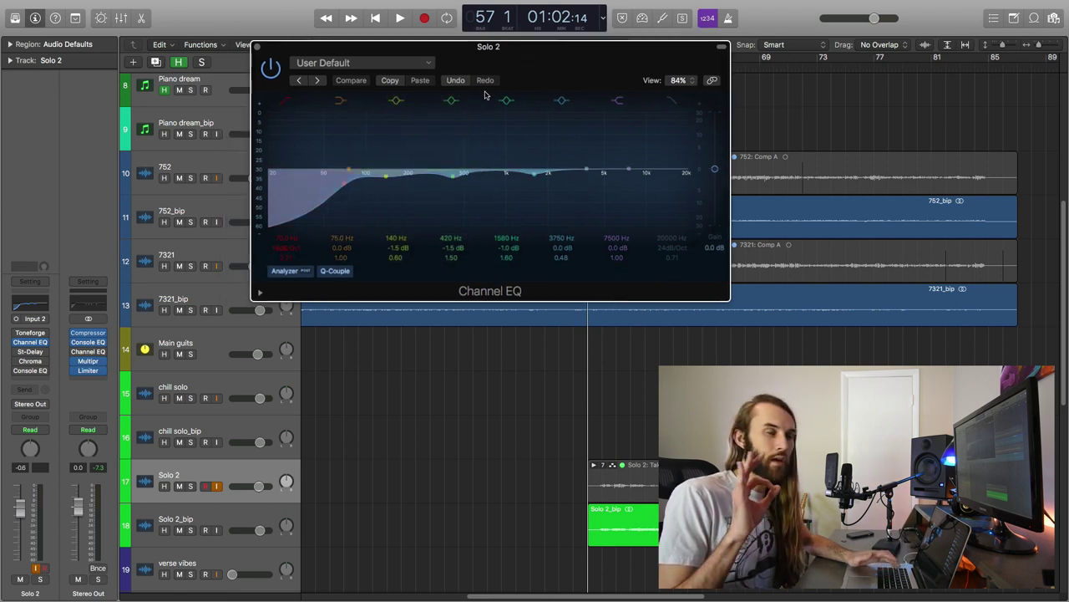
Close the Channel EQ and bring Solo 2's Stereo Delay window into view.
{"action": "left_click", "coordinate": [258, 47]}
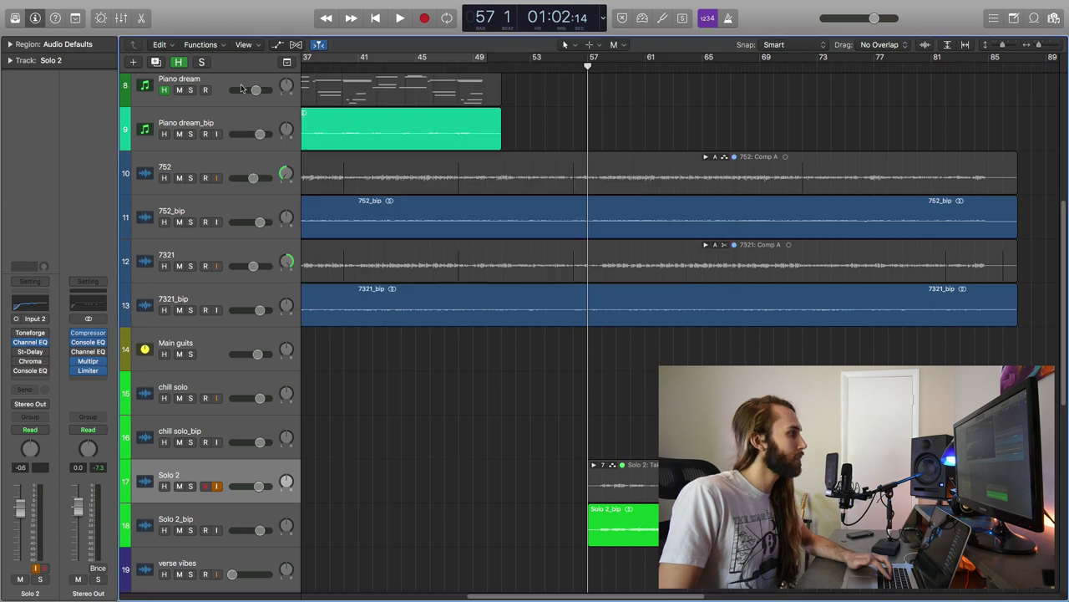
{"action": "mouse_move", "coordinate": [16, 343]}
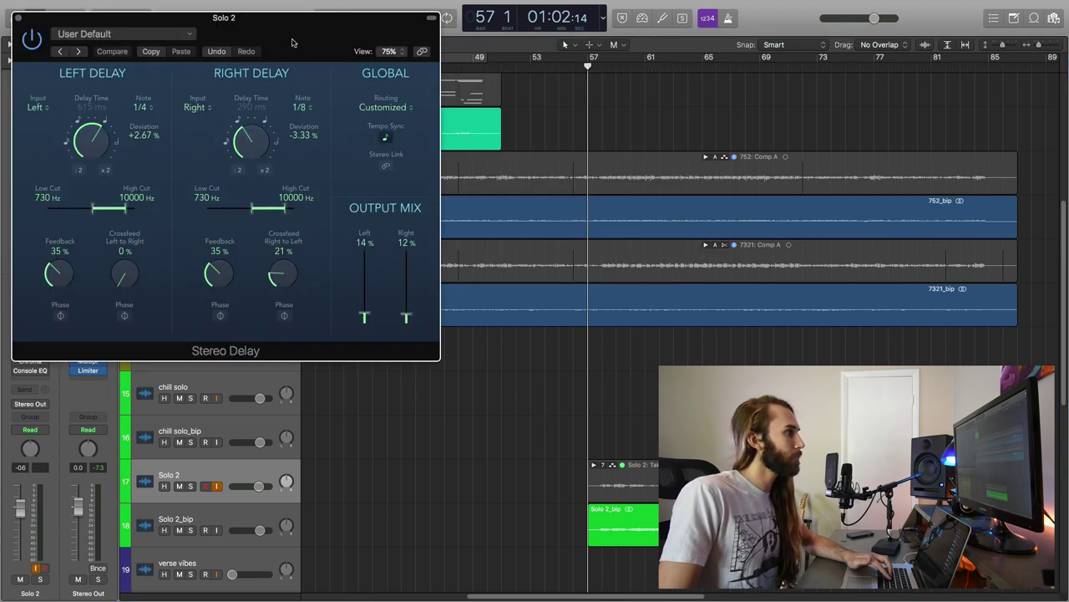
{"action": "left_click_drag", "start_coordinate": [292, 42], "coordinate": [360, 36]}
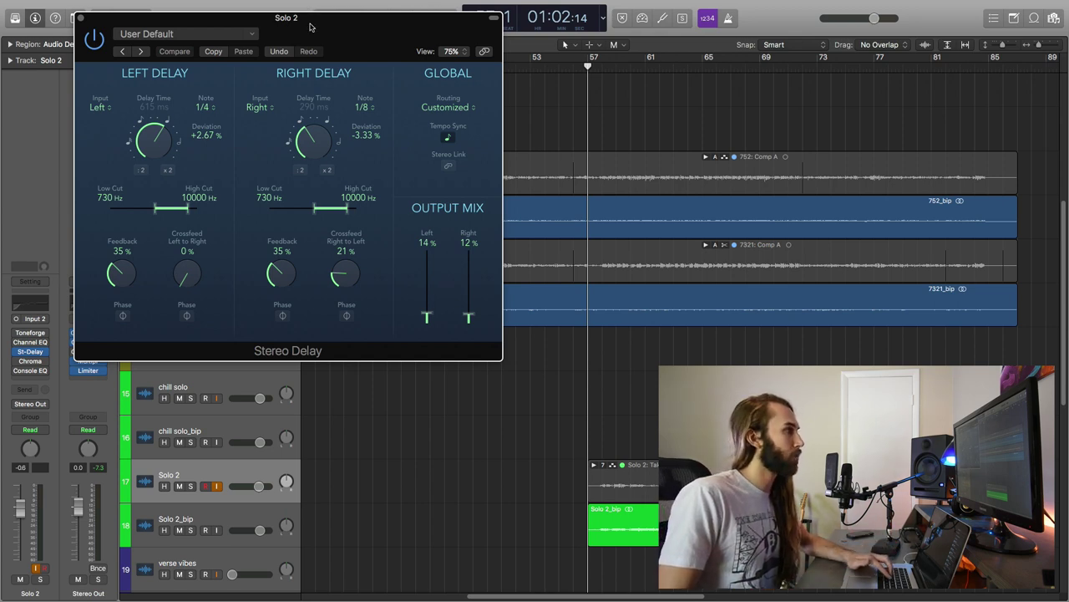
{"action": "left_click_drag", "start_coordinate": [318, 11], "coordinate": [374, 67]}
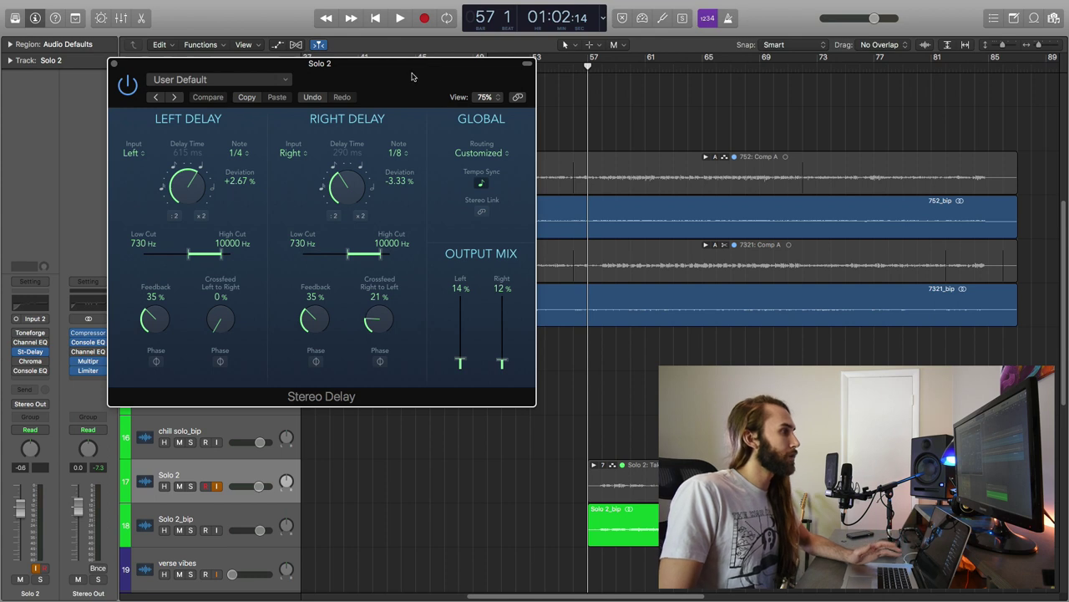
Close the Stereo Delay and open Solo 2's ChromaVerb: Synth Hall, 1.50 s decay, 22% wet, 8 ms predelay.
{"action": "left_click_drag", "start_coordinate": [418, 76], "coordinate": [423, 79]}
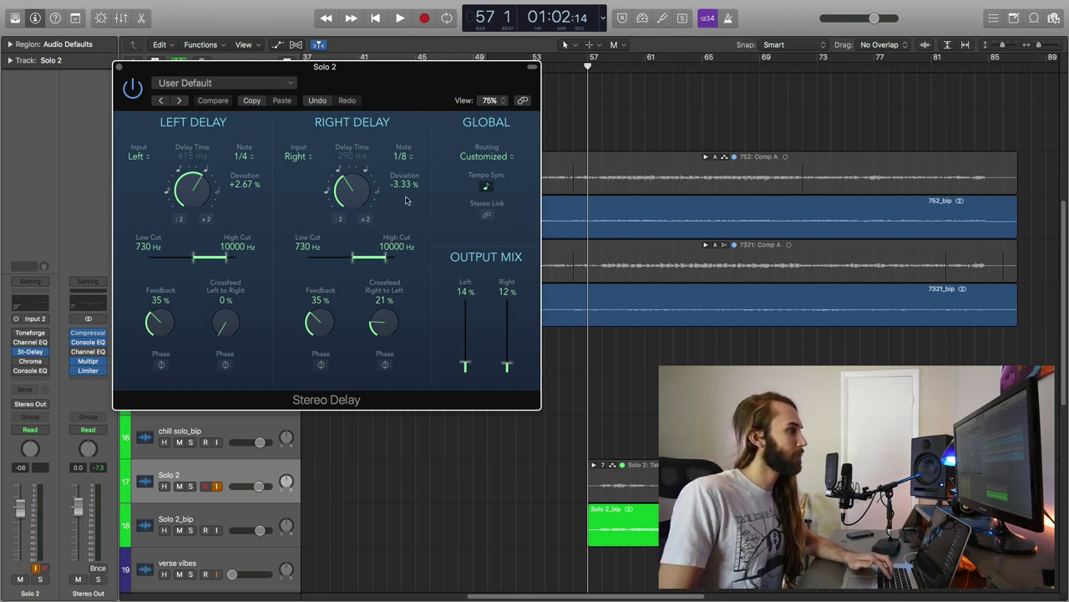
{"action": "left_click_drag", "start_coordinate": [358, 80], "coordinate": [377, 115]}
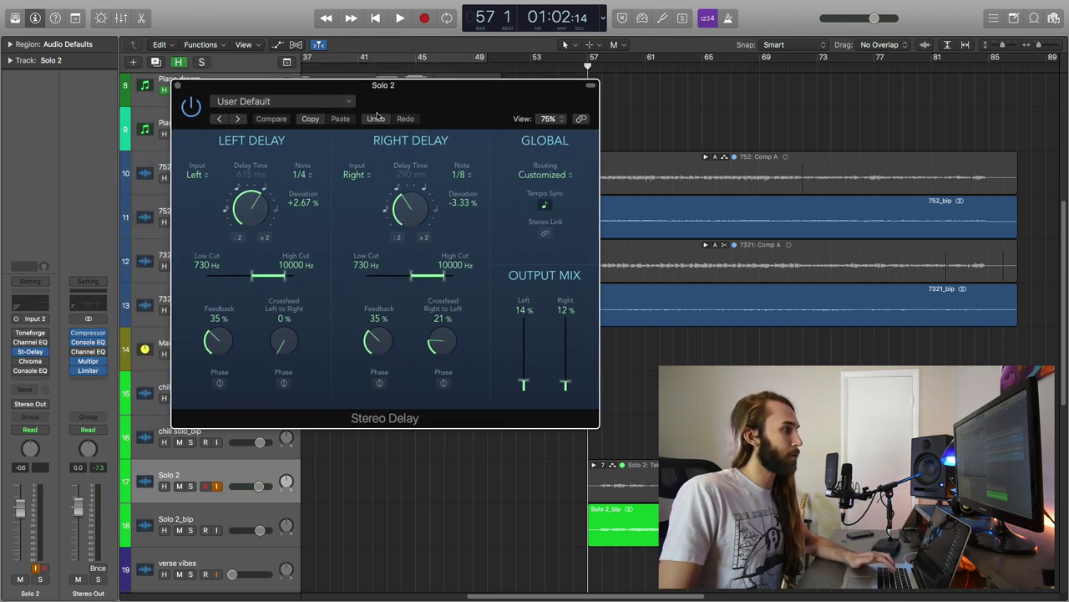
{"action": "left_click", "coordinate": [179, 85]}
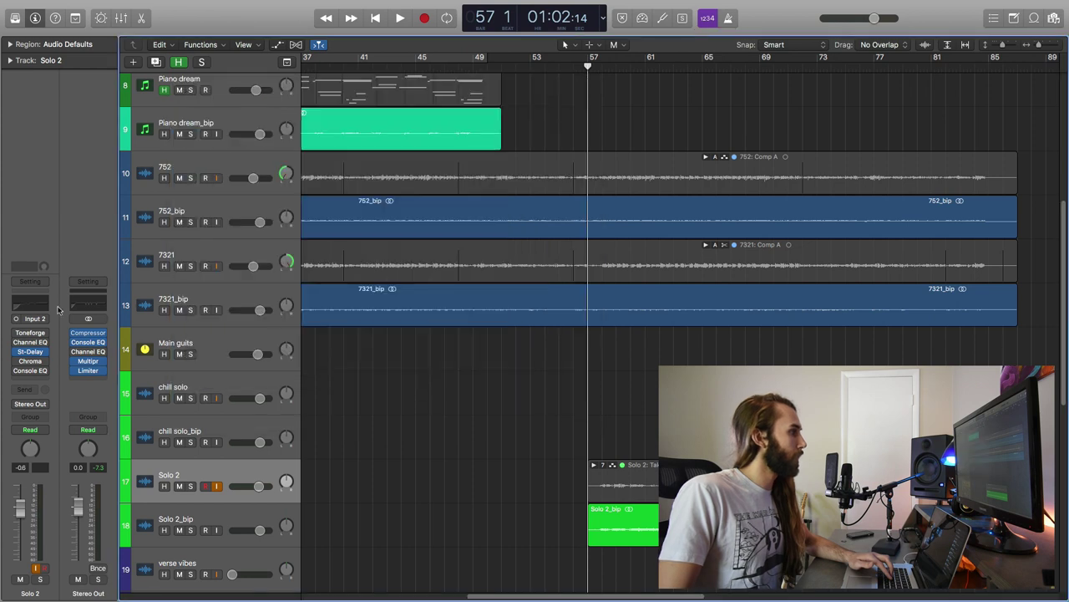
{"action": "left_click", "coordinate": [30, 361]}
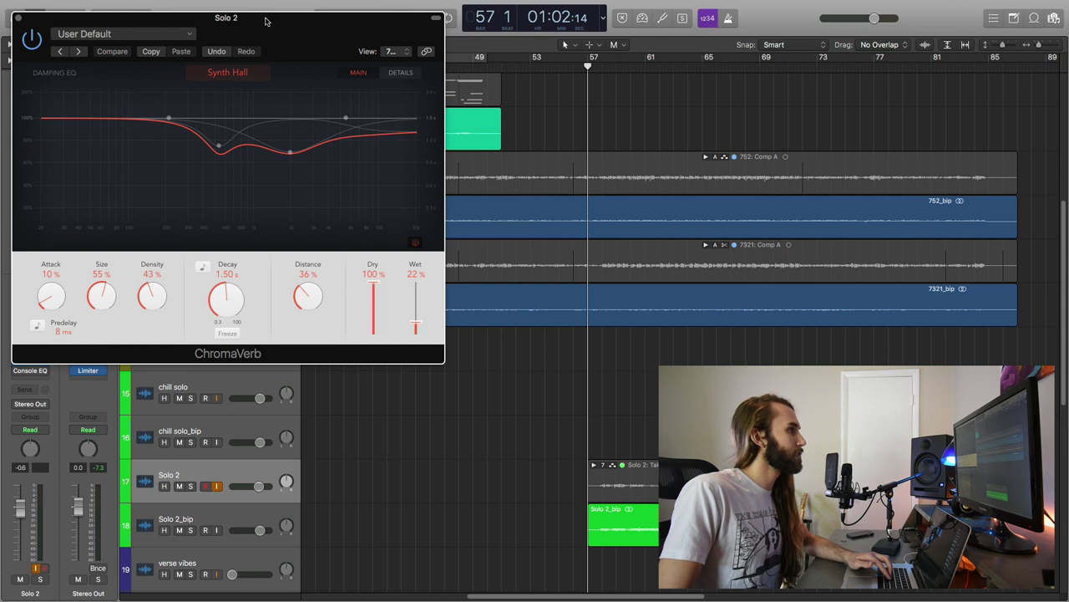
{"action": "left_click_drag", "start_coordinate": [267, 21], "coordinate": [547, 88]}
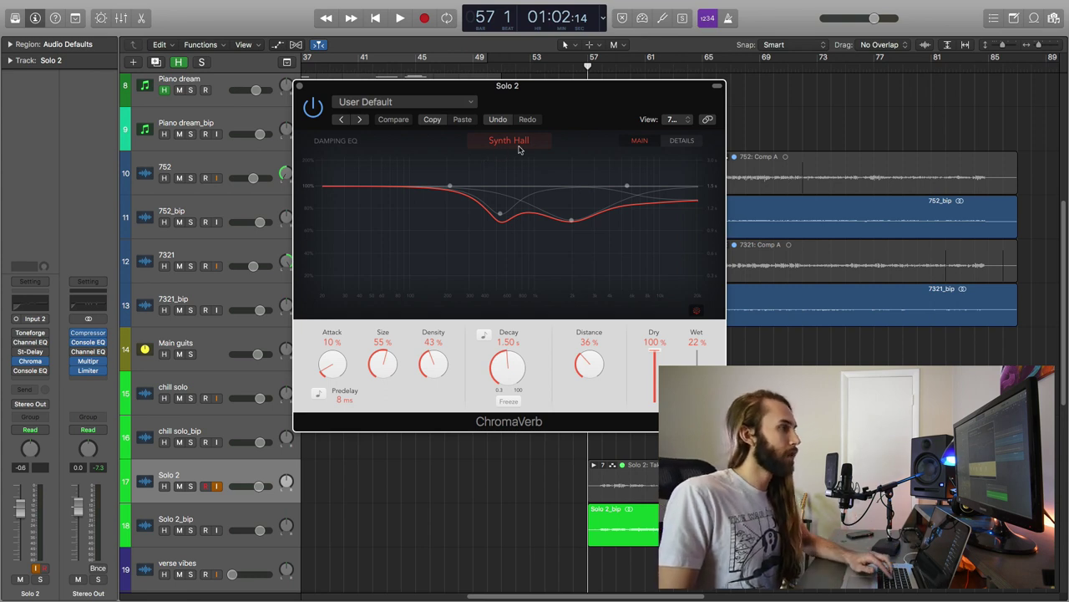
{"action": "mouse_move", "coordinate": [608, 90]}
{"action": "left_mouse_down"}
{"action": "mouse_move", "coordinate": [664, 164]}
{"action": "mouse_move", "coordinate": [603, 76]}
{"action": "left_mouse_up"}
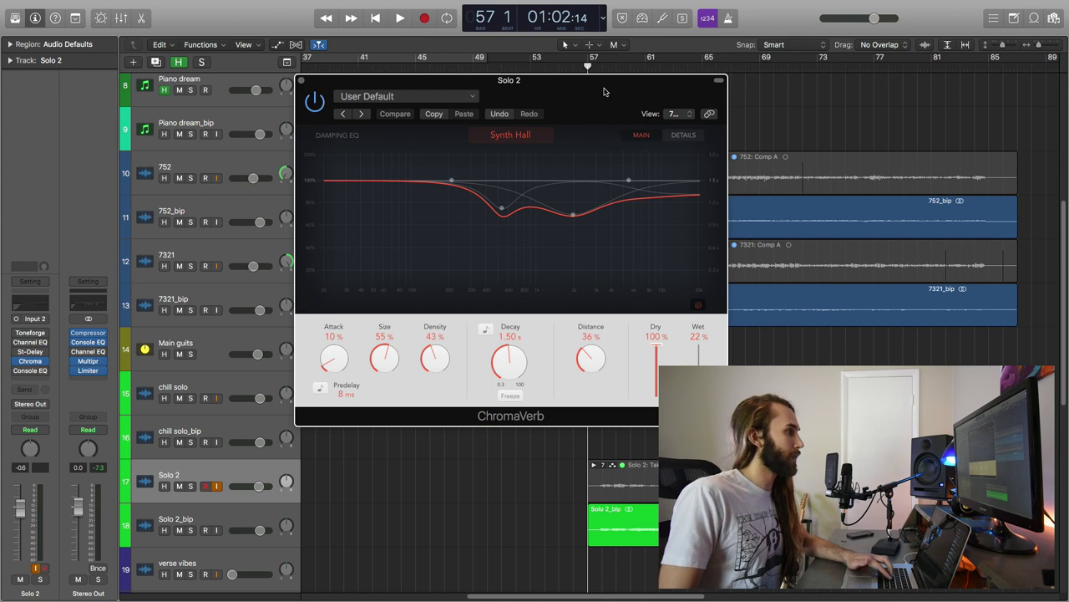
{"action": "left_click", "coordinate": [685, 136]}
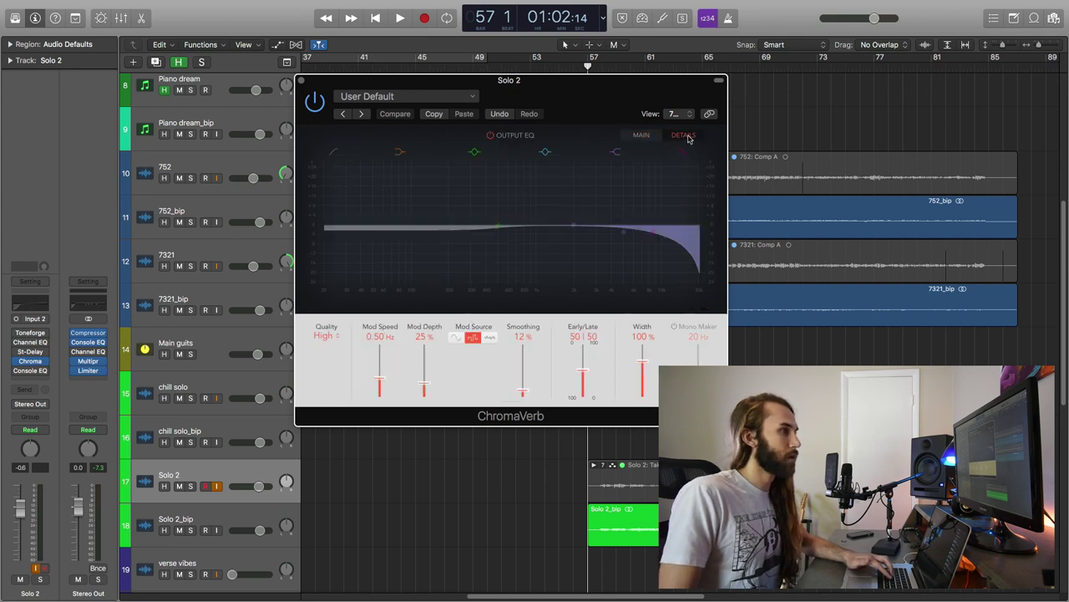
{"action": "left_click", "coordinate": [300, 81]}
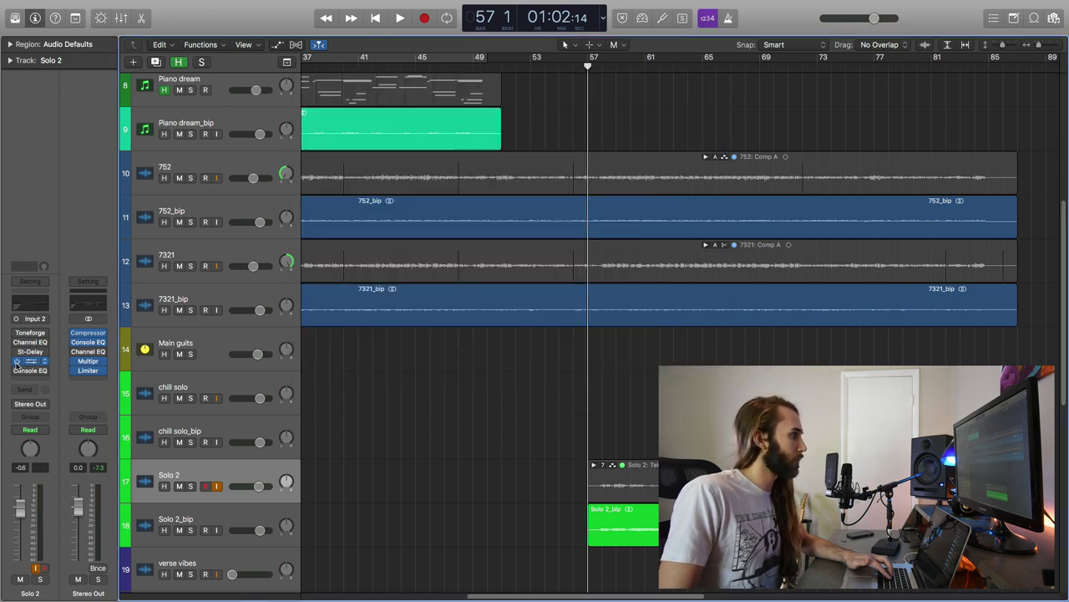
{"action": "mouse_move", "coordinate": [11, 374]}
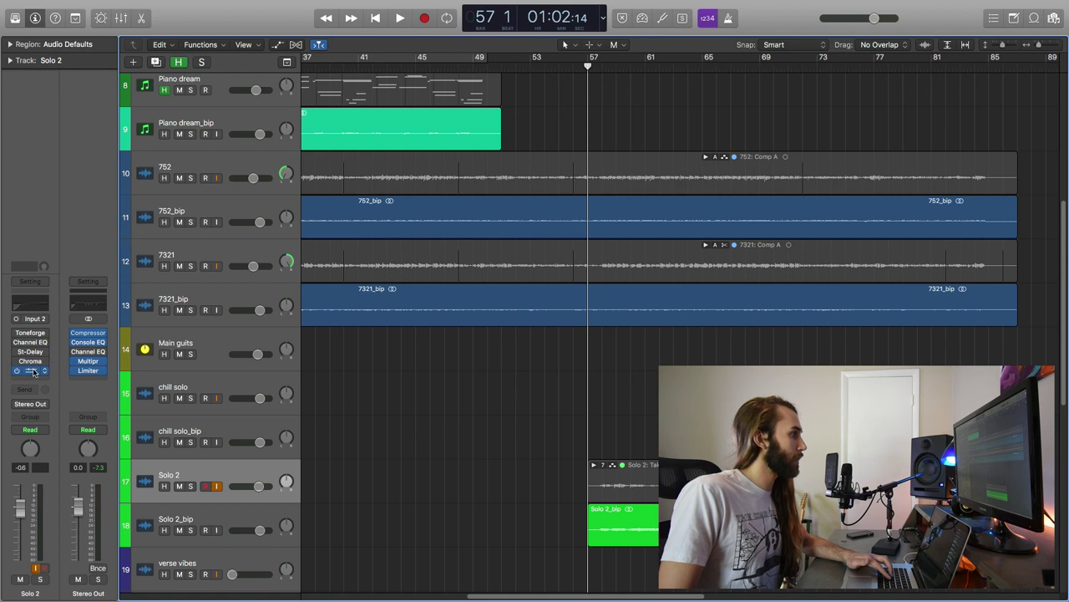
Inspect Solo 2's Vintage Console EQ, mid frequency 0.666 kHz, and close it with Cmd-W.
{"action": "left_click", "coordinate": [30, 370]}
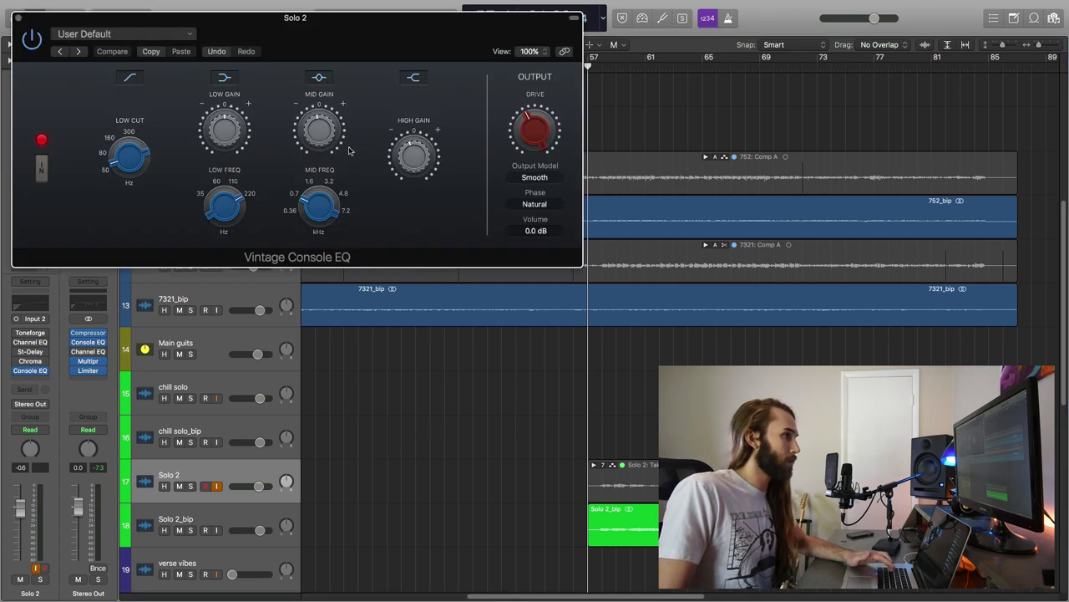
{"action": "mouse_move", "coordinate": [422, 157]}
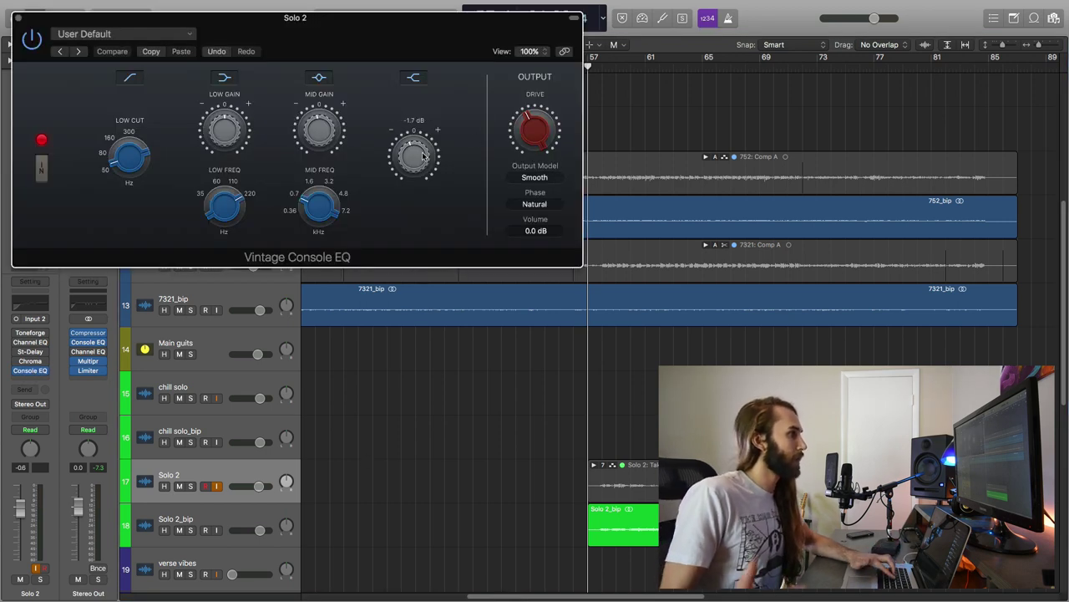
{"action": "mouse_move", "coordinate": [308, 203]}
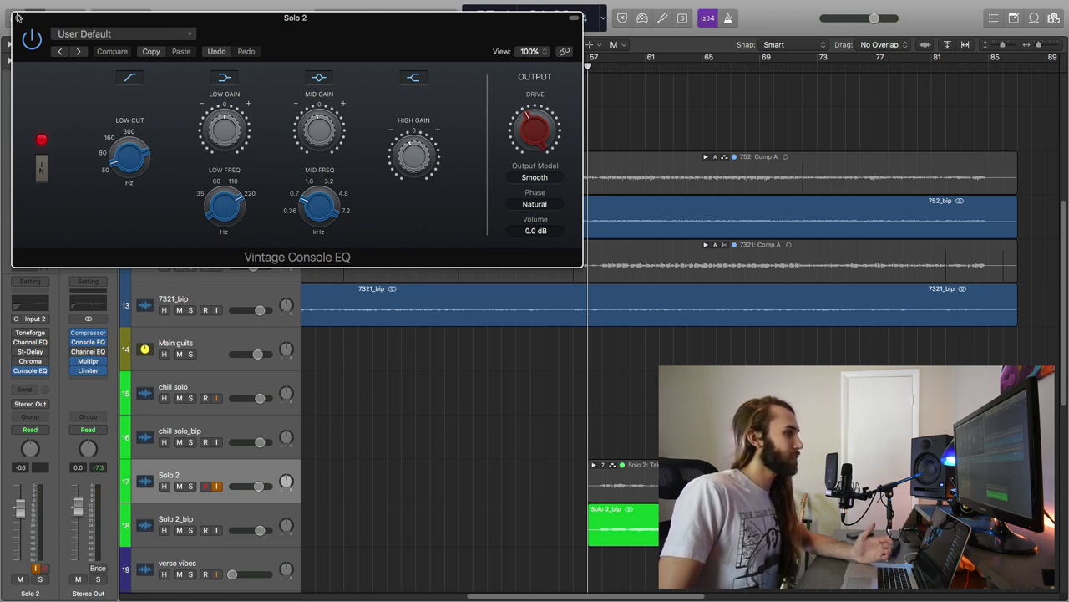
{"action": "key", "text": "super+w"}
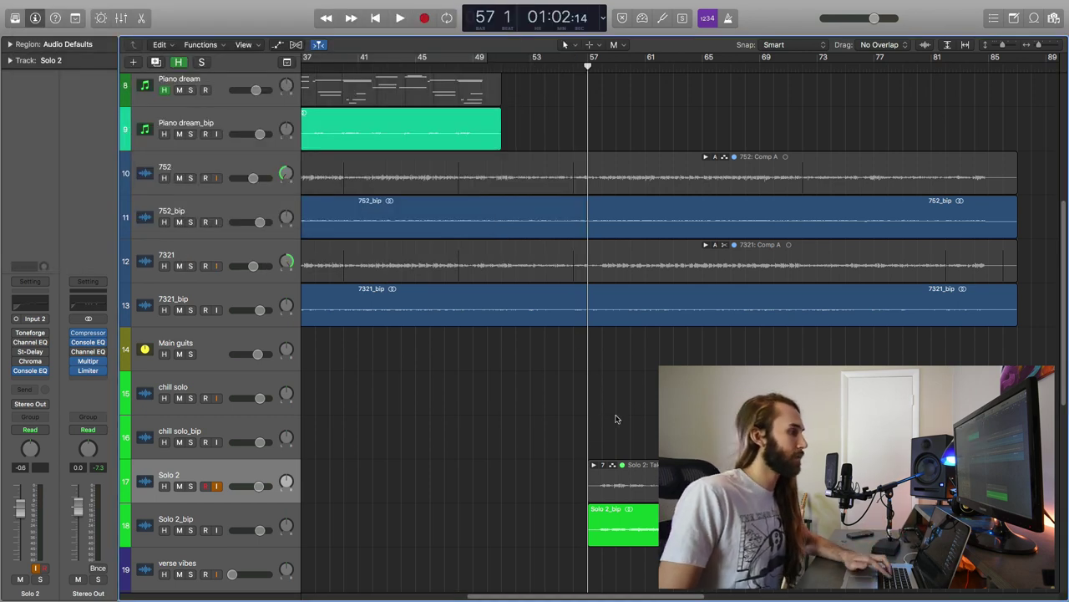
Scroll down to the verse vibes tracks and back to the song's opening bars.
{"action": "scroll", "coordinate": [617, 419], "scroll_direction": "down", "scroll_amount": 3}
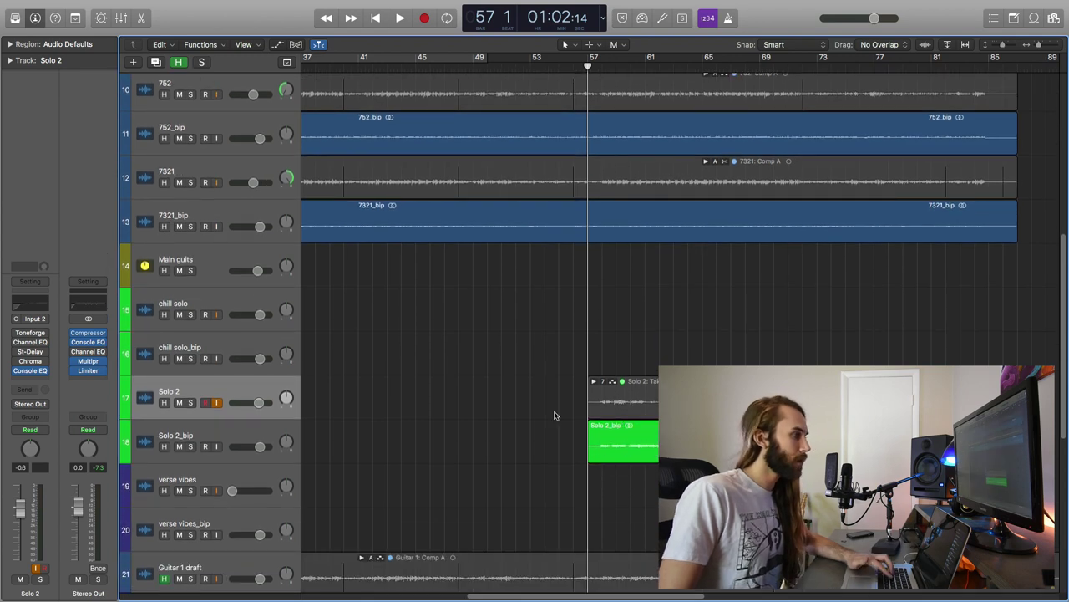
{"action": "scroll", "coordinate": [554, 415], "scroll_direction": "left", "scroll_amount": 10}
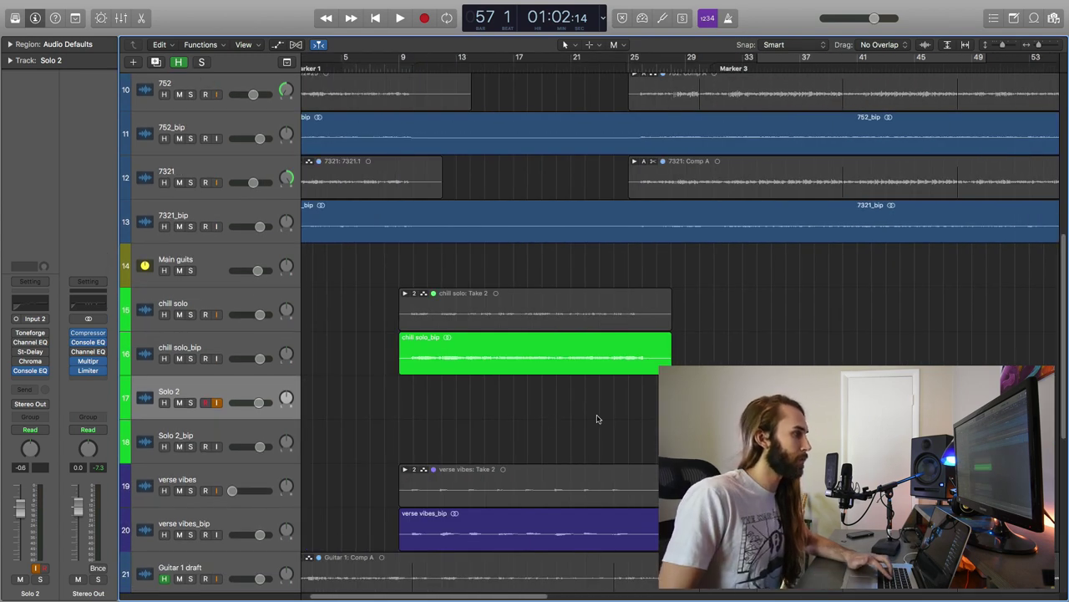
{"action": "scroll", "coordinate": [370, 437], "scroll_direction": "down", "scroll_amount": 2}
Play verse vibes_bip soloed from bar 9, then stop and unsolo it.
{"action": "left_click", "coordinate": [242, 387]}
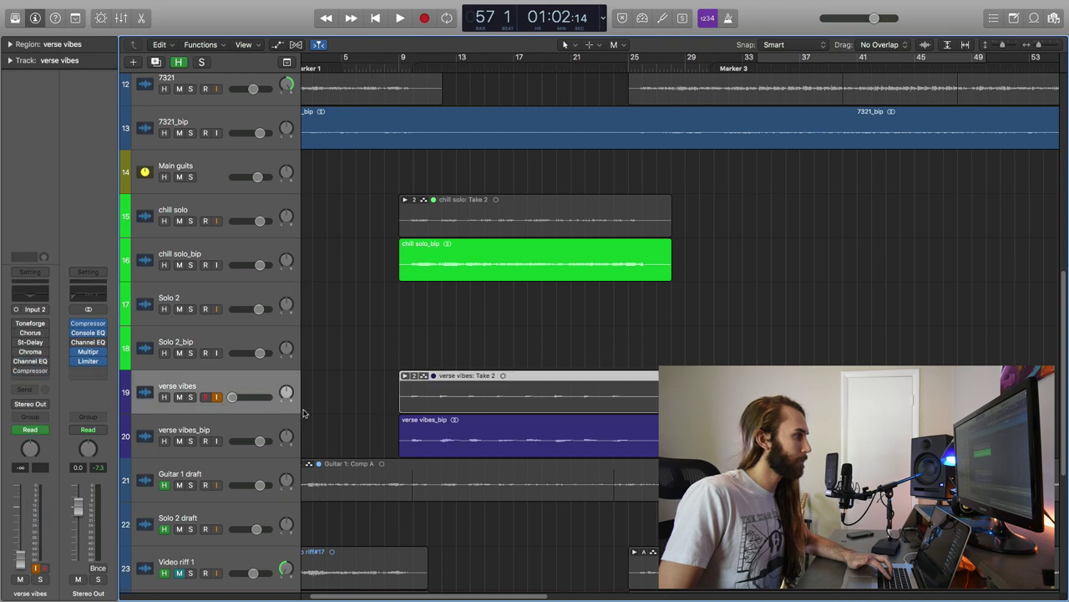
{"action": "left_click", "coordinate": [481, 388]}
{"action": "left_click", "coordinate": [399, 56]}
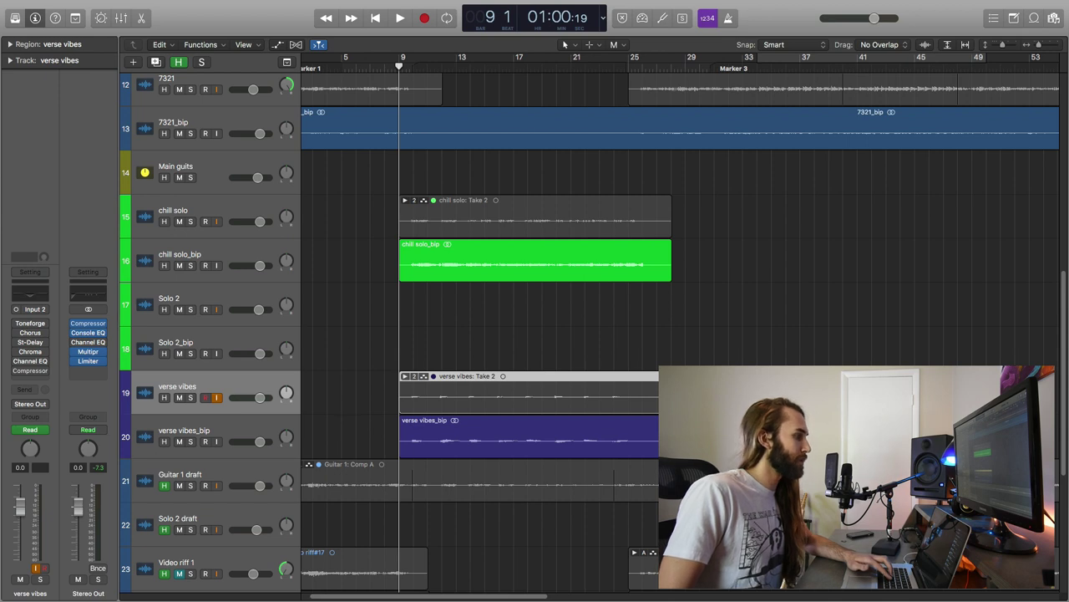
{"action": "left_click", "coordinate": [191, 441]}
{"action": "key", "text": "space"}
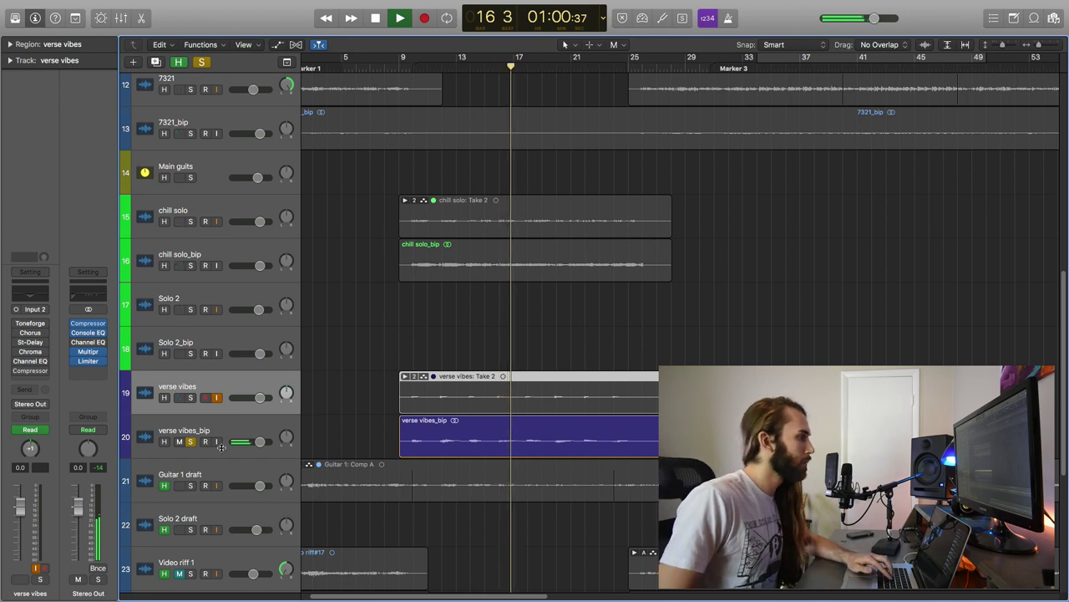
{"action": "key", "text": "space"}
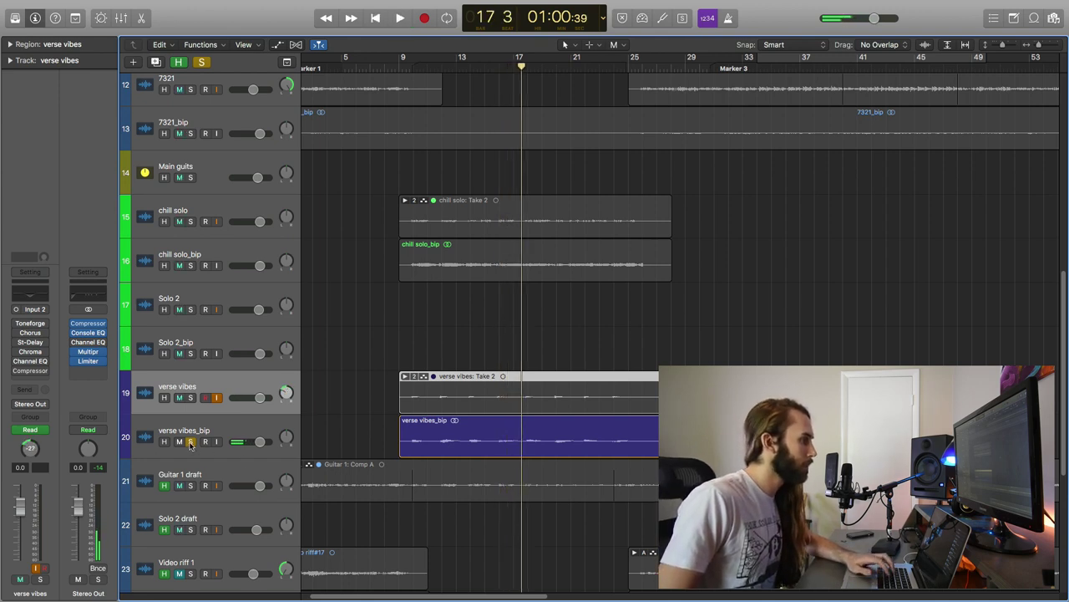
{"action": "left_click", "coordinate": [190, 441]}
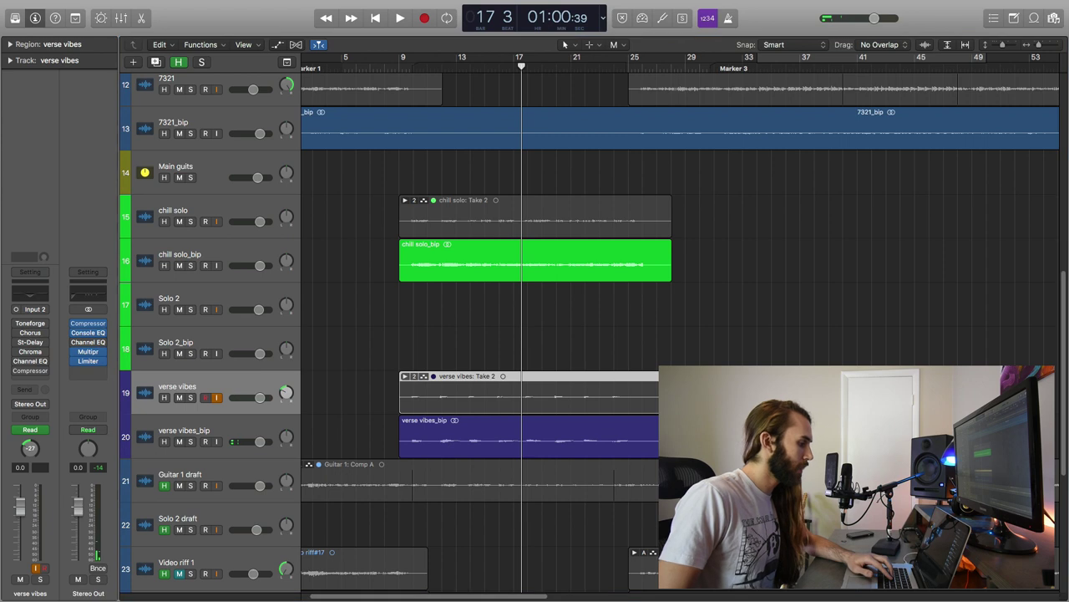
Return the playhead to bar 9 and open verse vibes' Toneforge Menace on the par-neck-lo-gain preset.
{"action": "left_click", "coordinate": [730, 366]}
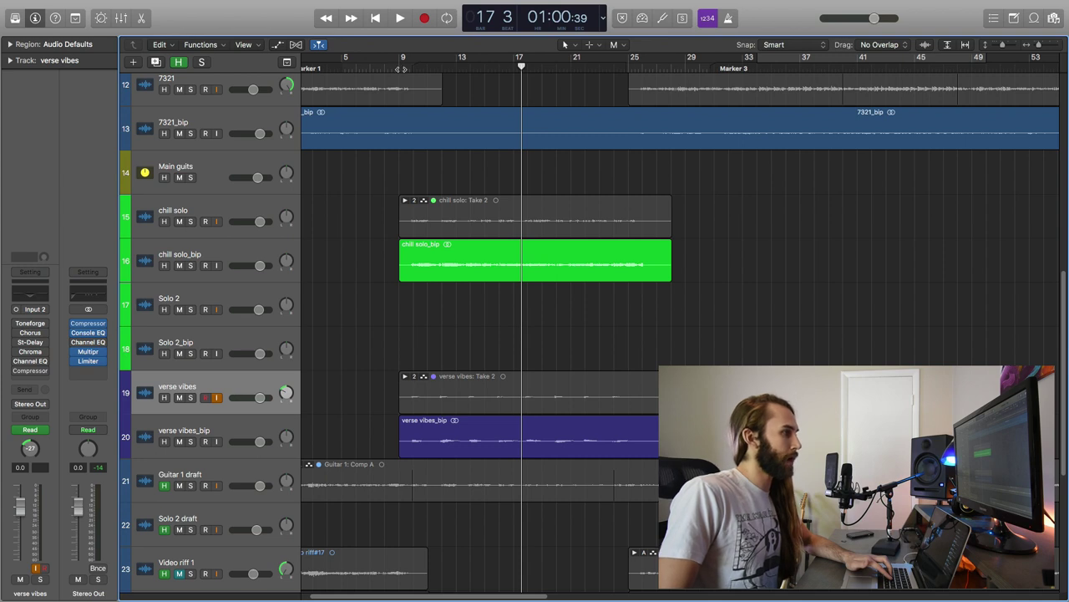
{"action": "key", "text": "space"}
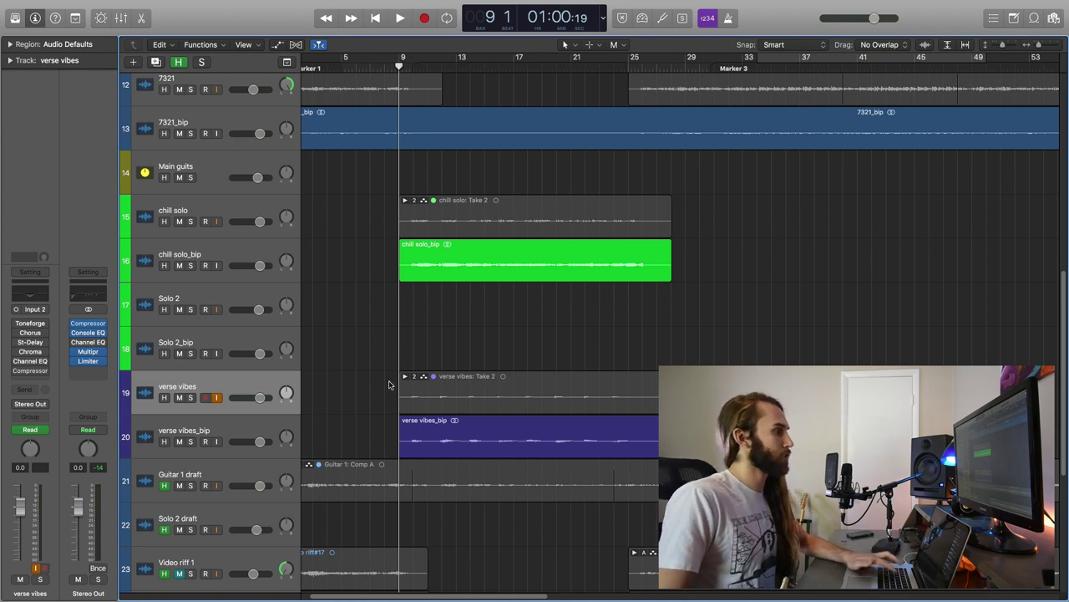
{"action": "left_click", "coordinate": [213, 432]}
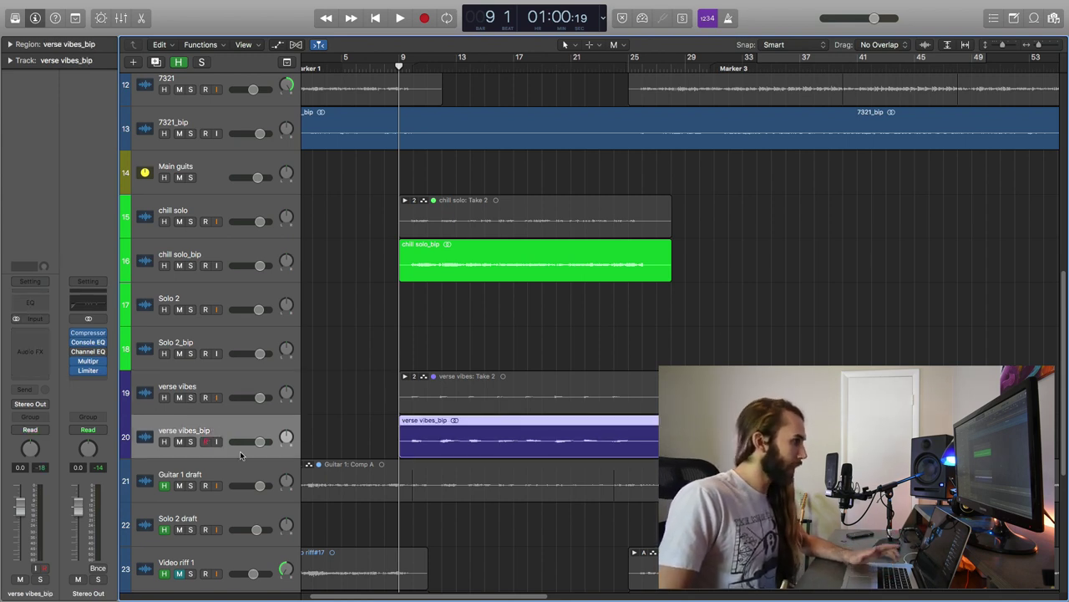
{"action": "left_click", "coordinate": [224, 384]}
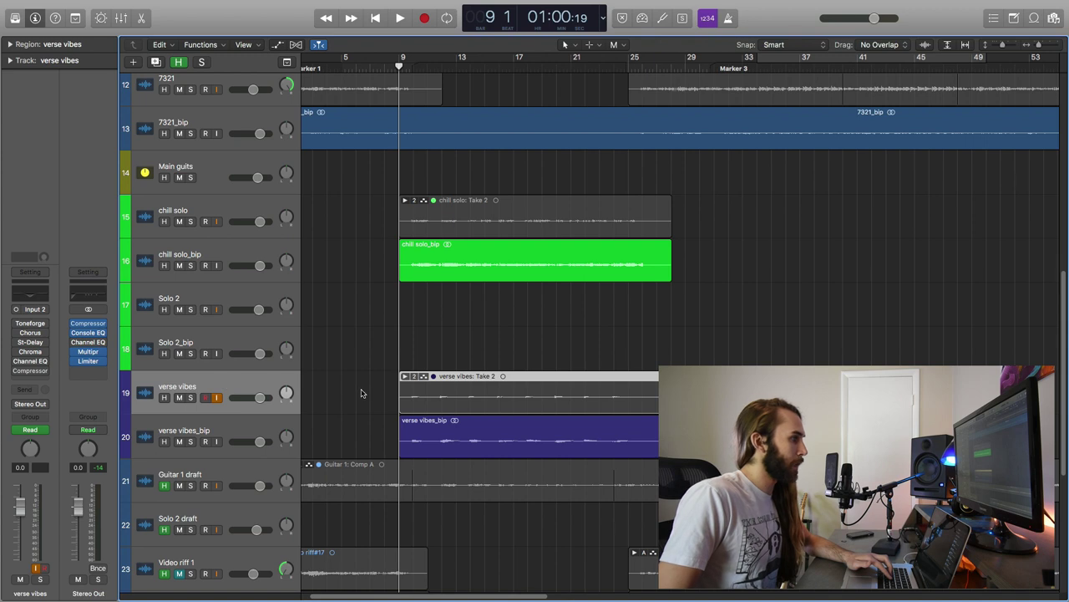
{"action": "left_click", "coordinate": [449, 354]}
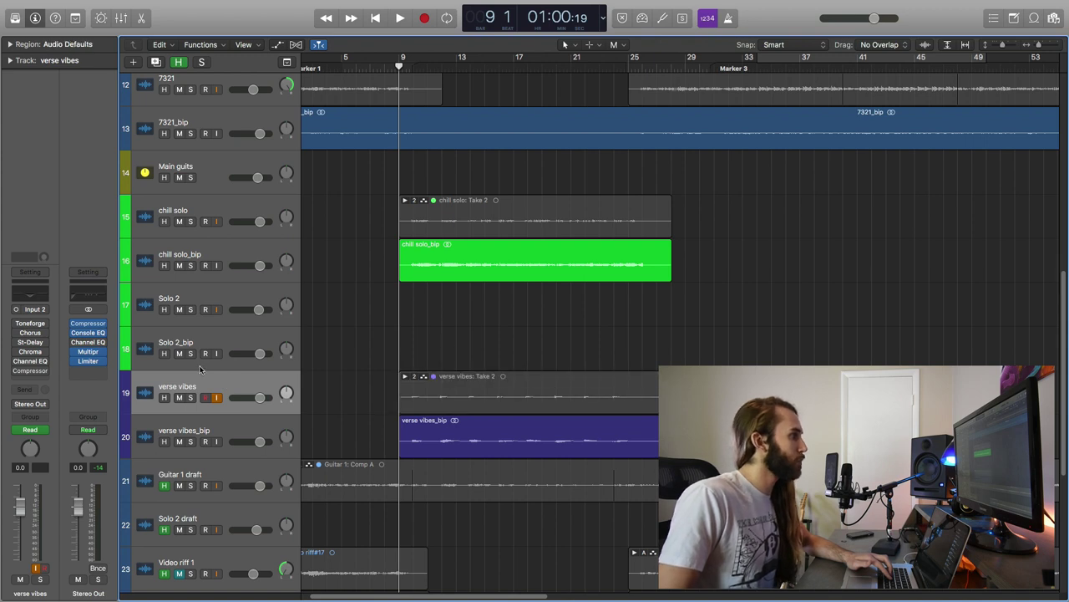
{"action": "left_click", "coordinate": [32, 323]}
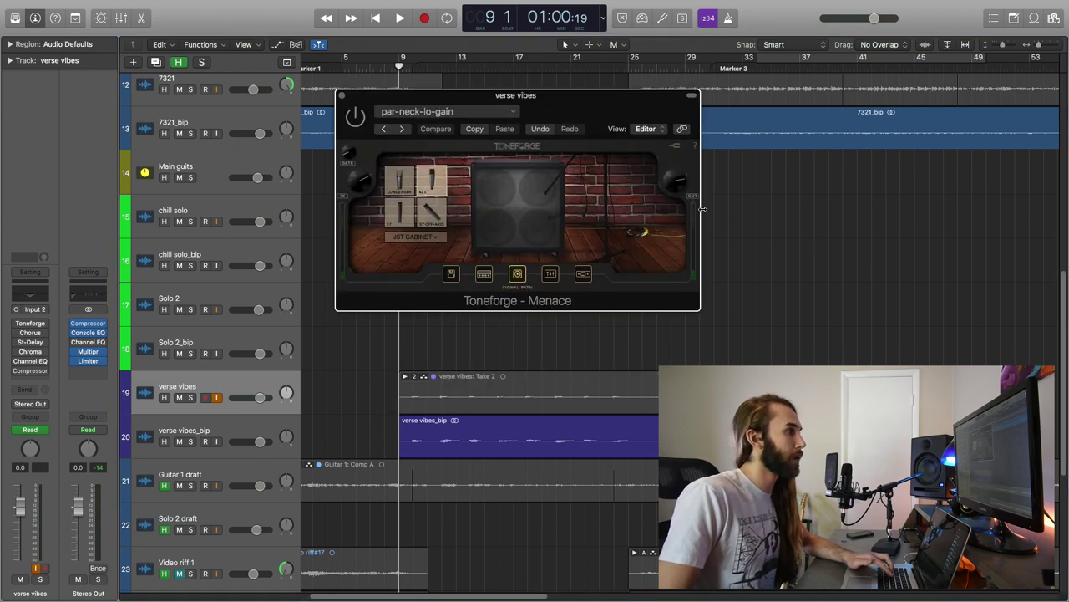
Page through the verse vibes Toneforge's Menace amp, Overdrive, cabinet and mic, and Parametric EQ stages.
{"action": "left_click_drag", "start_coordinate": [596, 117], "coordinate": [627, 124]}
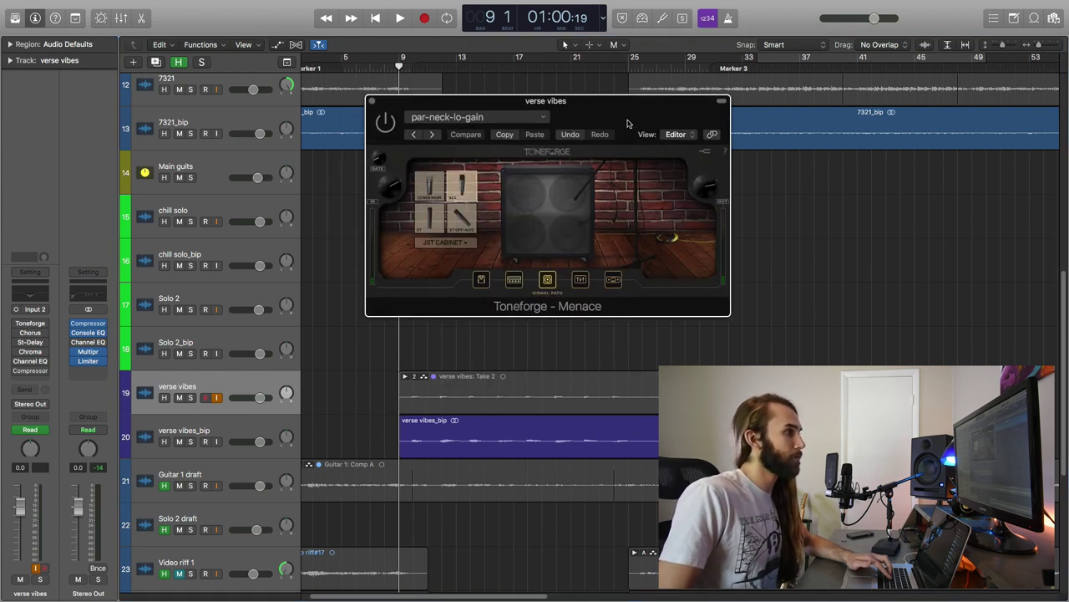
{"action": "left_click", "coordinate": [514, 279]}
{"action": "left_click_drag", "start_coordinate": [601, 116], "coordinate": [641, 122]}
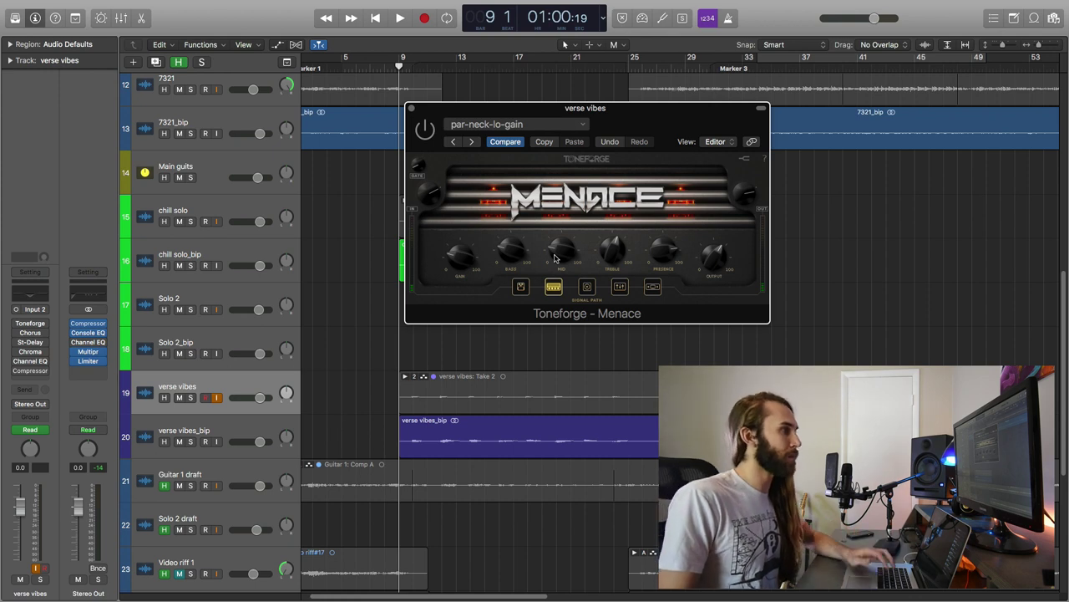
{"action": "left_click", "coordinate": [521, 288]}
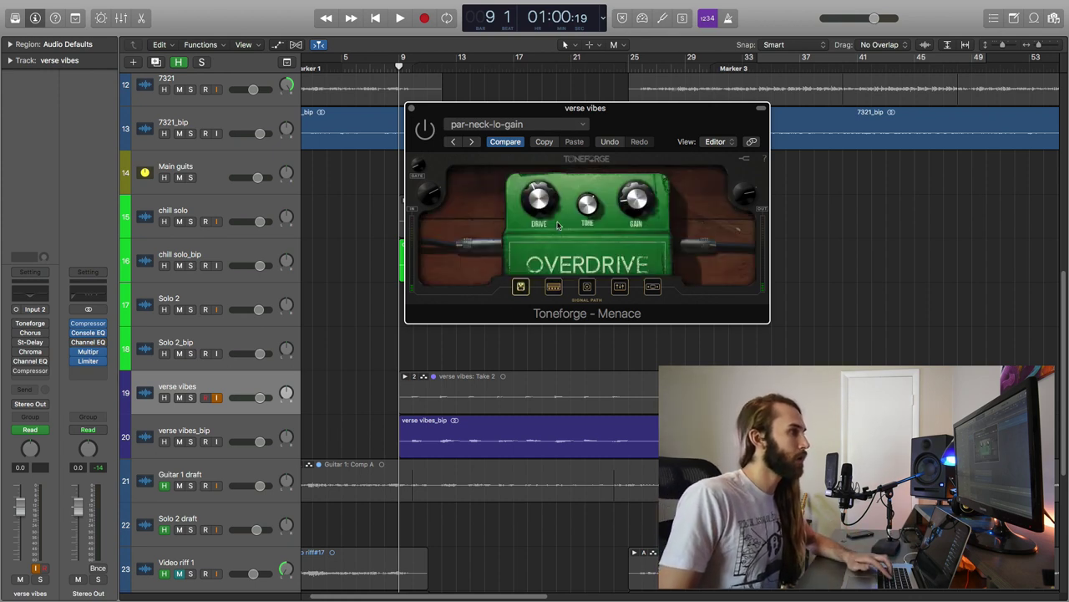
{"action": "left_click_drag", "start_coordinate": [644, 126], "coordinate": [545, 87]}
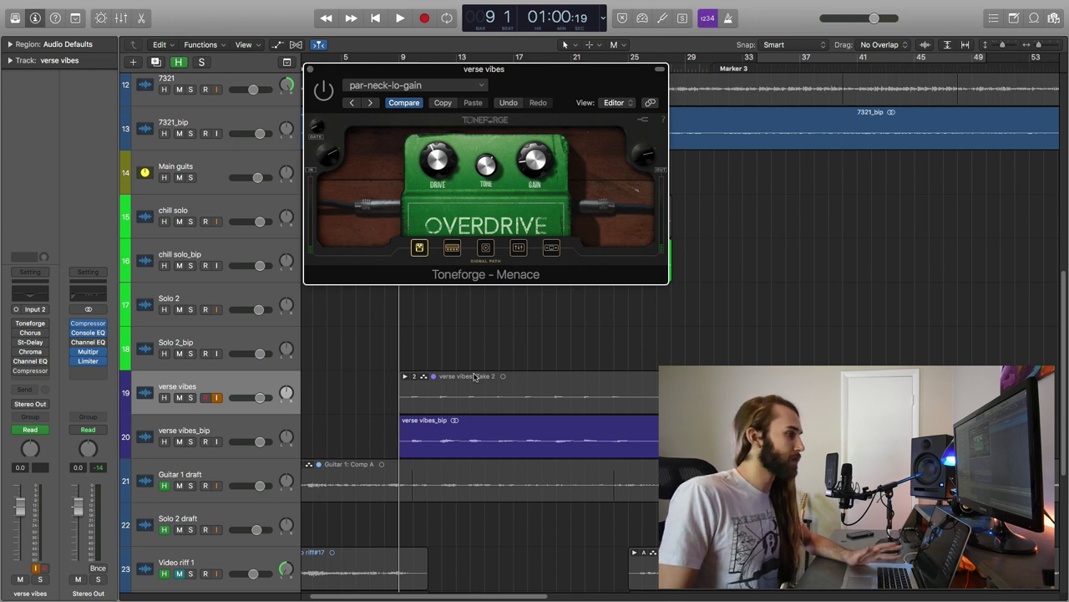
{"action": "left_click", "coordinate": [487, 249]}
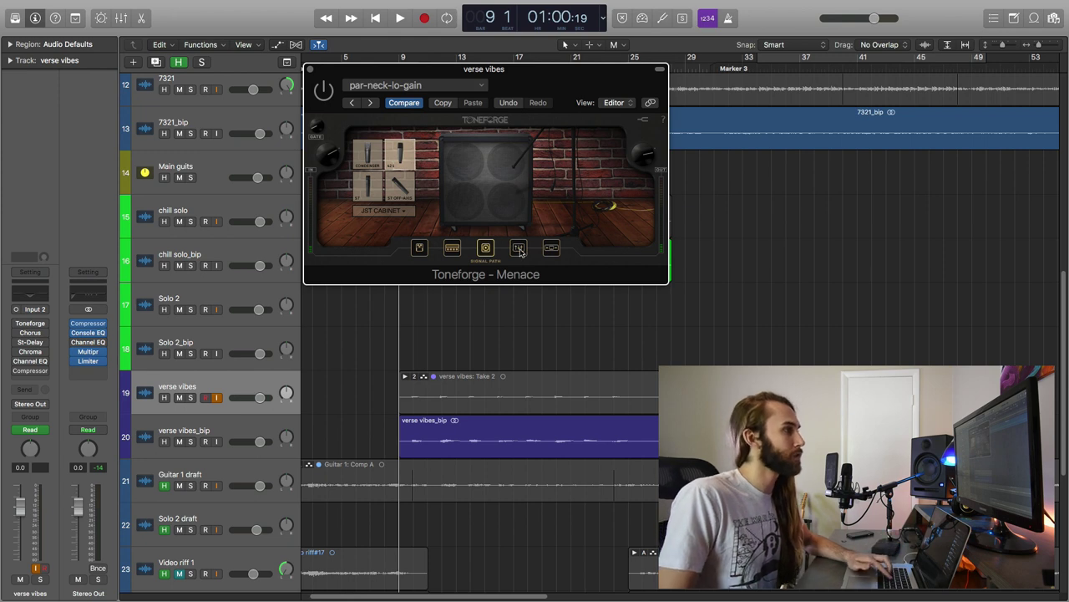
{"action": "left_click", "coordinate": [519, 249]}
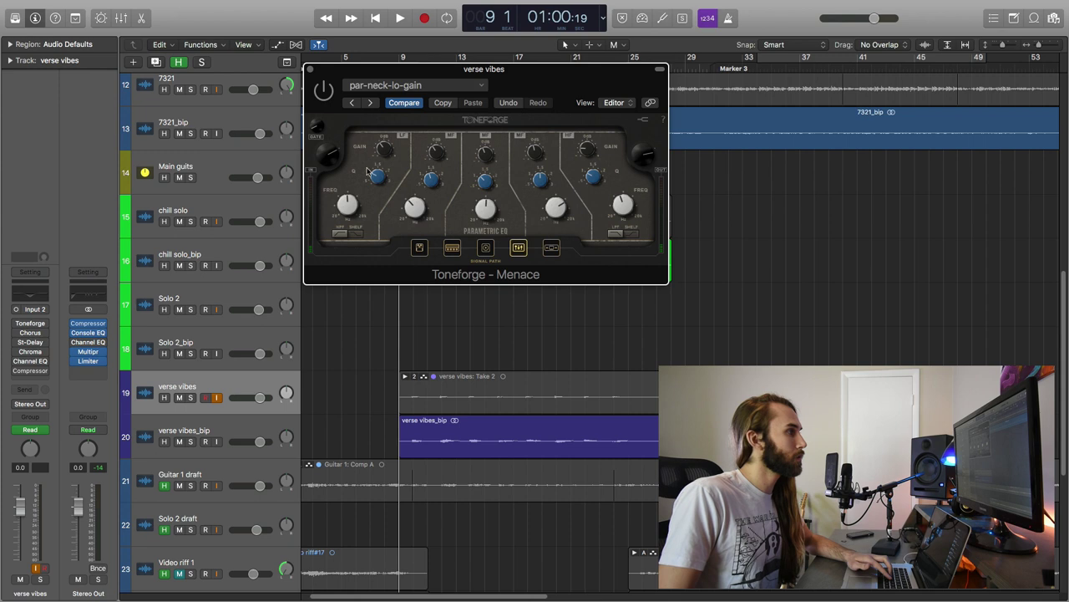
Raise the Toneforge EQ low frequency to 208, close the plugin, and open the verse vibes Stereo Delay.
{"action": "left_click_drag", "start_coordinate": [349, 203], "coordinate": [351, 204]}
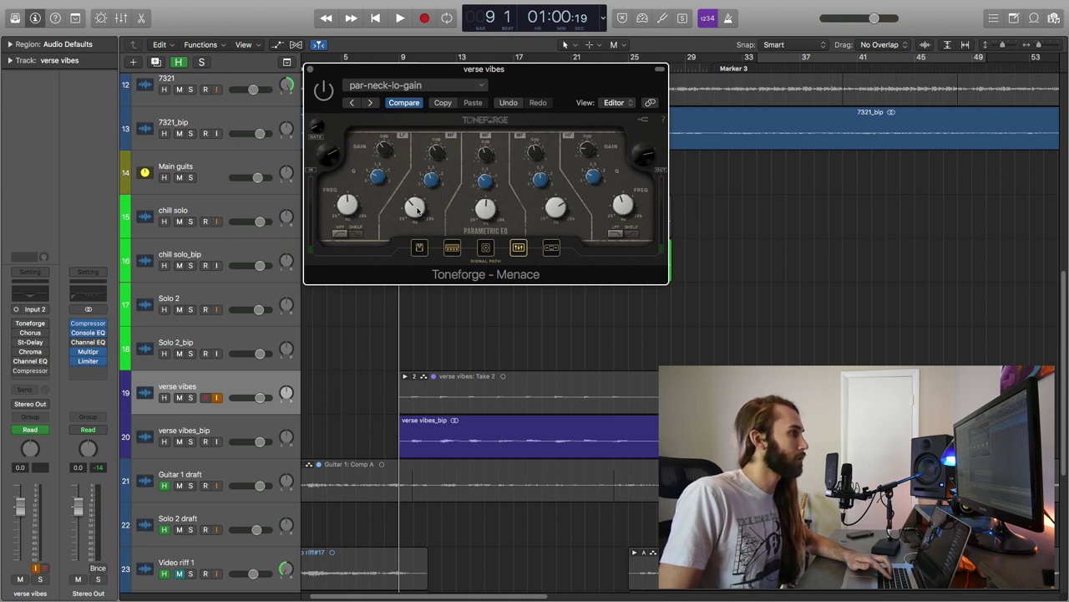
{"action": "mouse_move", "coordinate": [487, 208]}
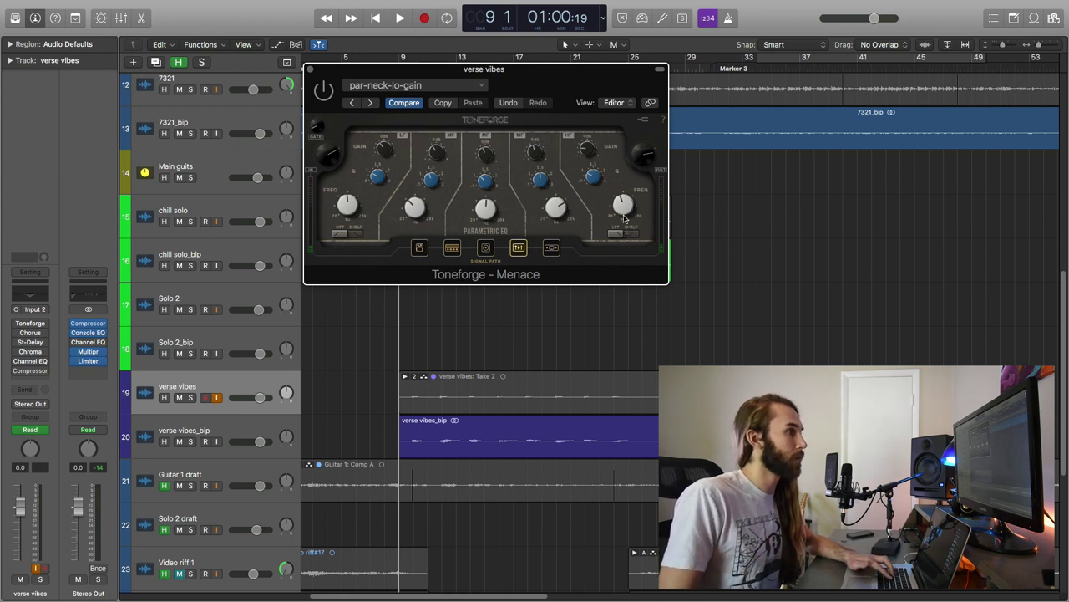
{"action": "mouse_move", "coordinate": [622, 207]}
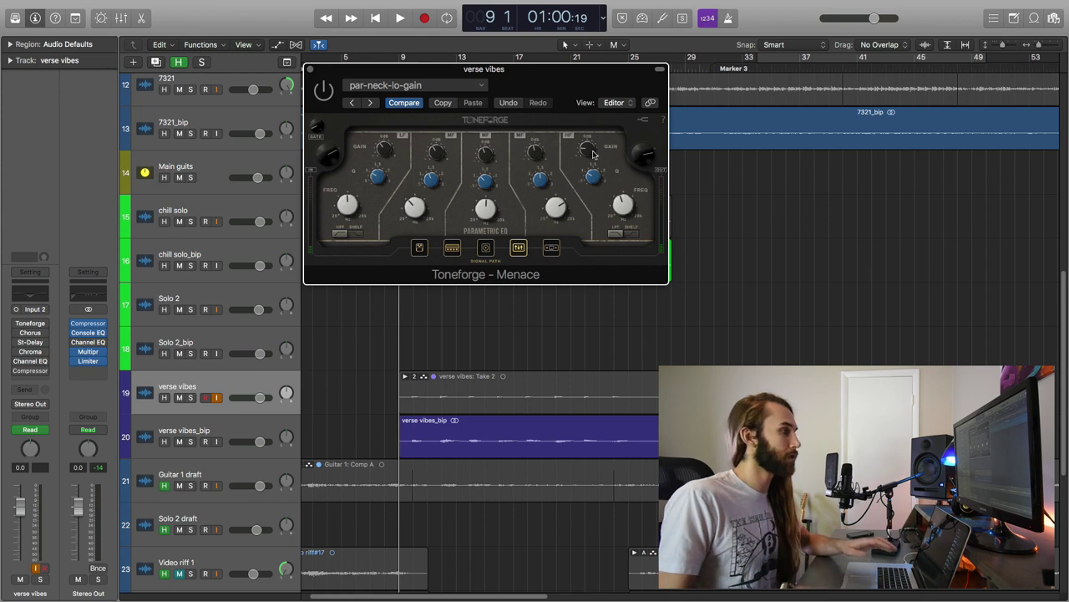
{"action": "left_click", "coordinate": [308, 70]}
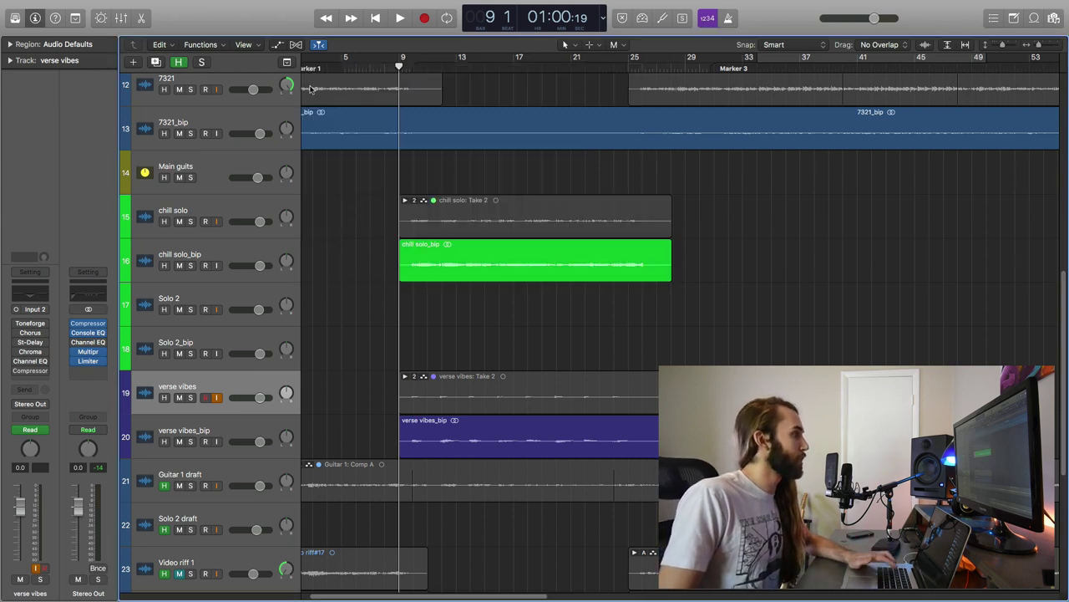
{"action": "left_click", "coordinate": [30, 342]}
Reposition the verse vibes Stereo Delay window, then close it.
{"action": "left_click_drag", "start_coordinate": [371, 26], "coordinate": [398, 23]}
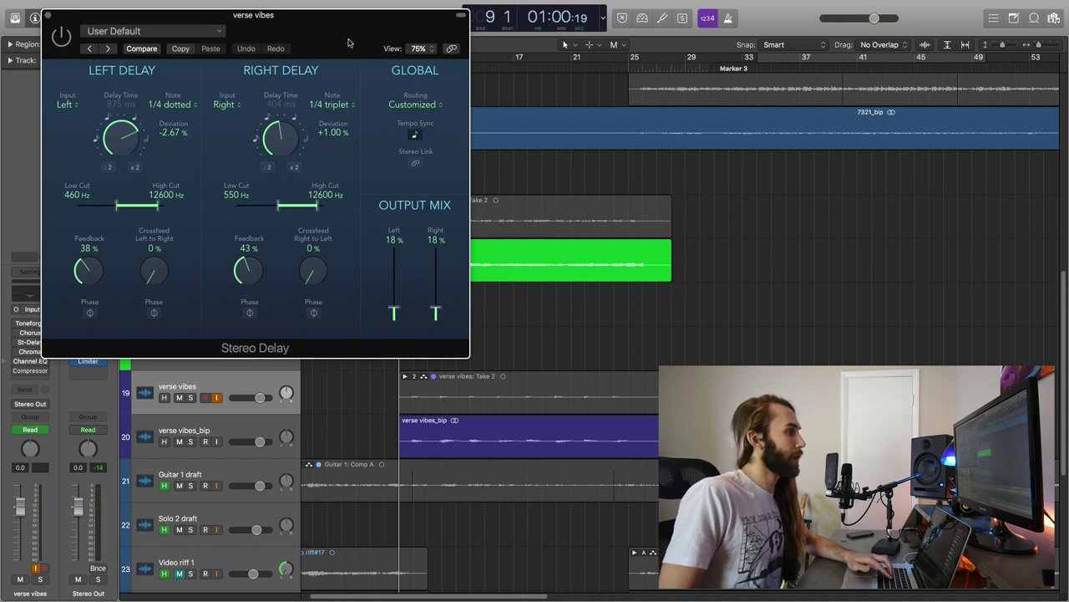
{"action": "left_click_drag", "start_coordinate": [344, 36], "coordinate": [363, 34]}
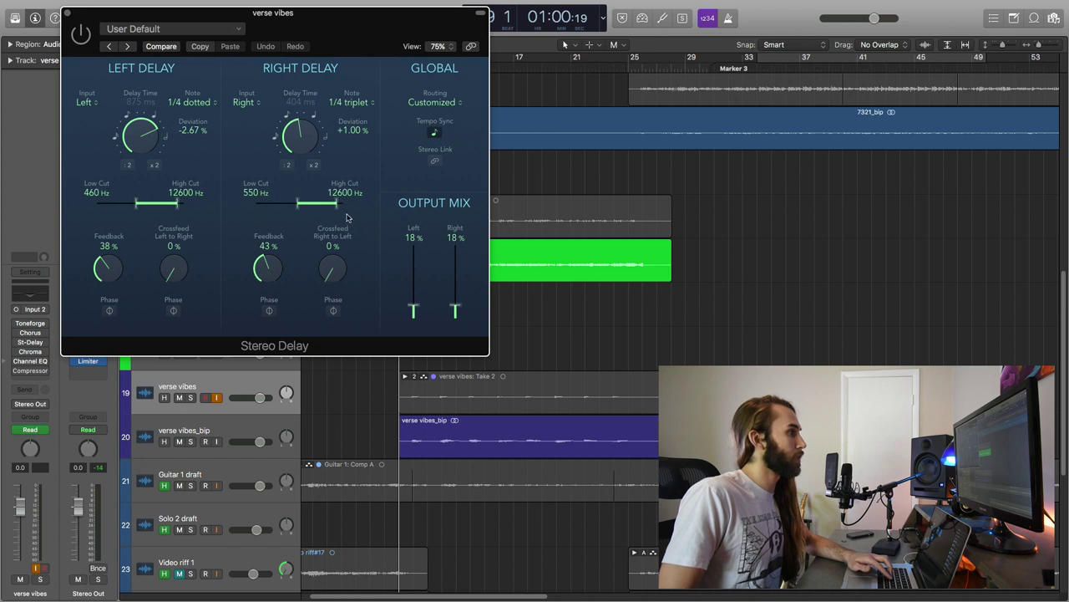
{"action": "left_click", "coordinate": [68, 14]}
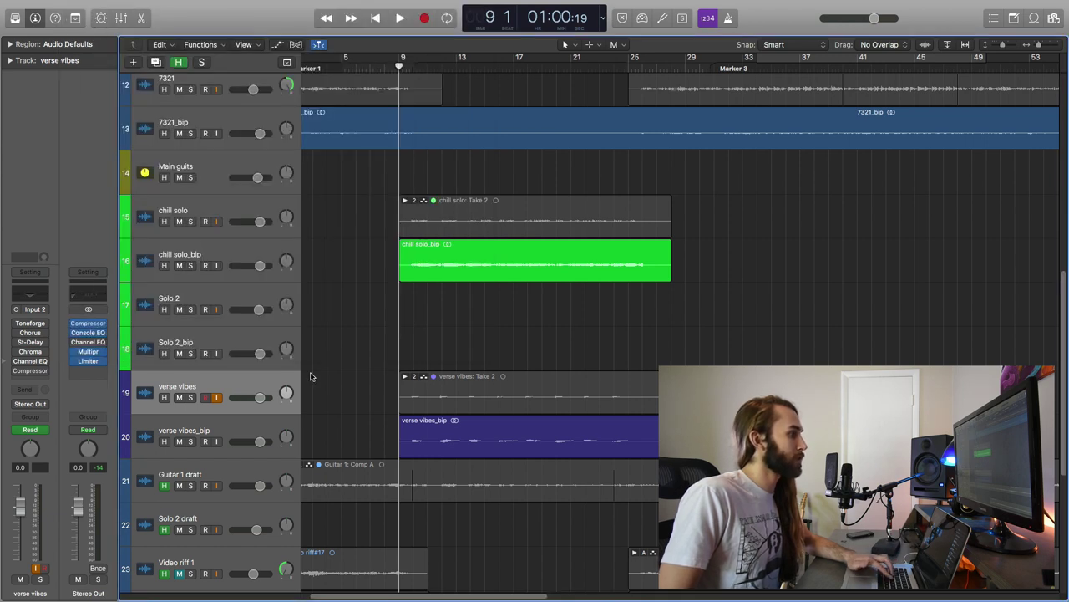
Review and close the verse vibes ChromaVerb and Channel EQ windows.
{"action": "left_click", "coordinate": [30, 352]}
{"action": "left_click_drag", "start_coordinate": [236, 20], "coordinate": [553, 69]}
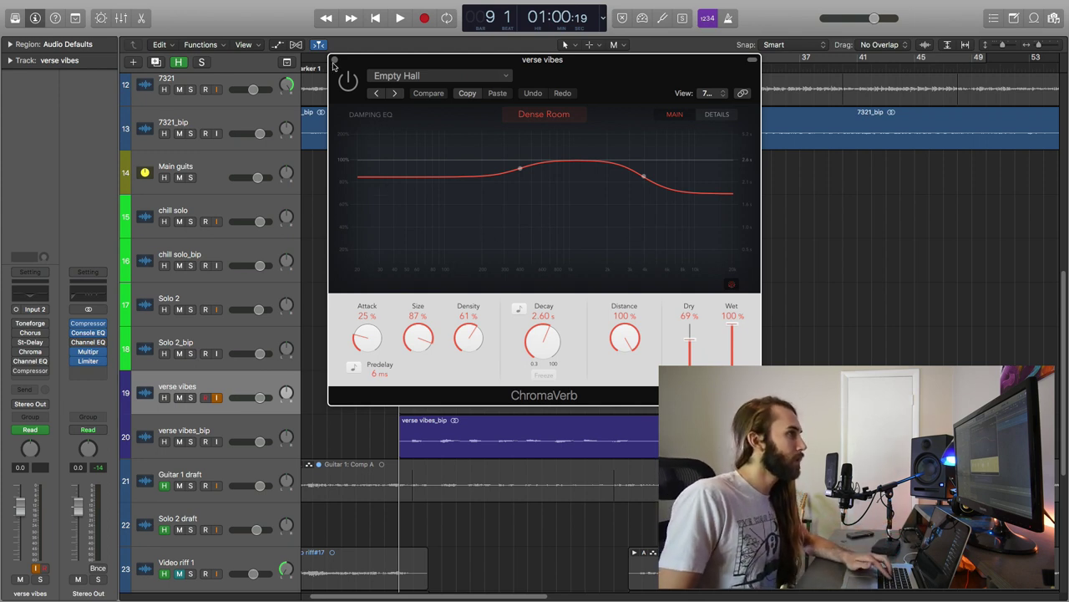
{"action": "left_click", "coordinate": [335, 61]}
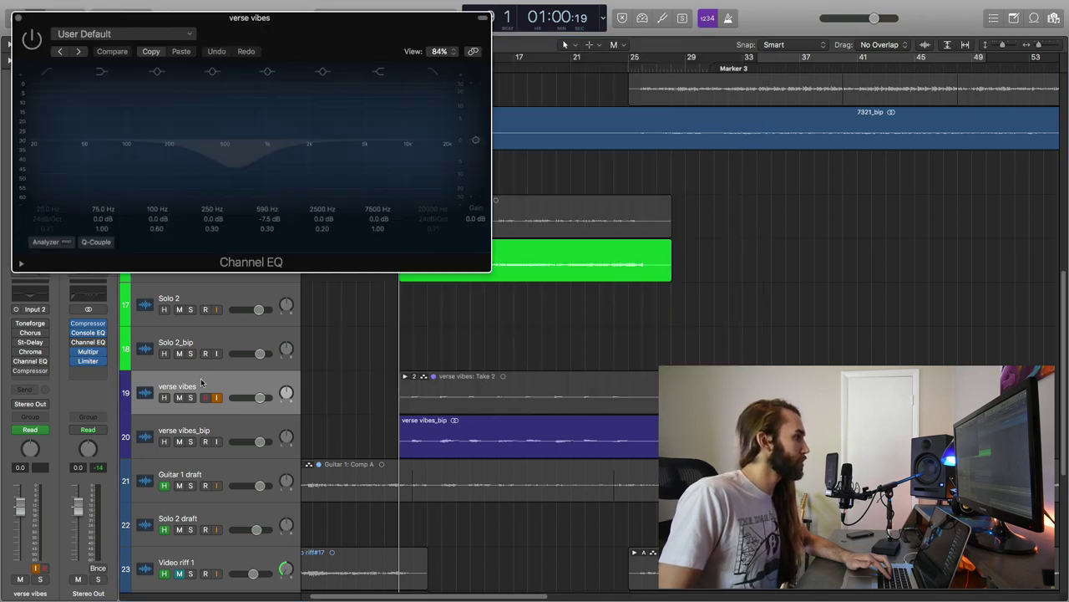
{"action": "left_click_drag", "start_coordinate": [235, 141], "coordinate": [235, 168]}
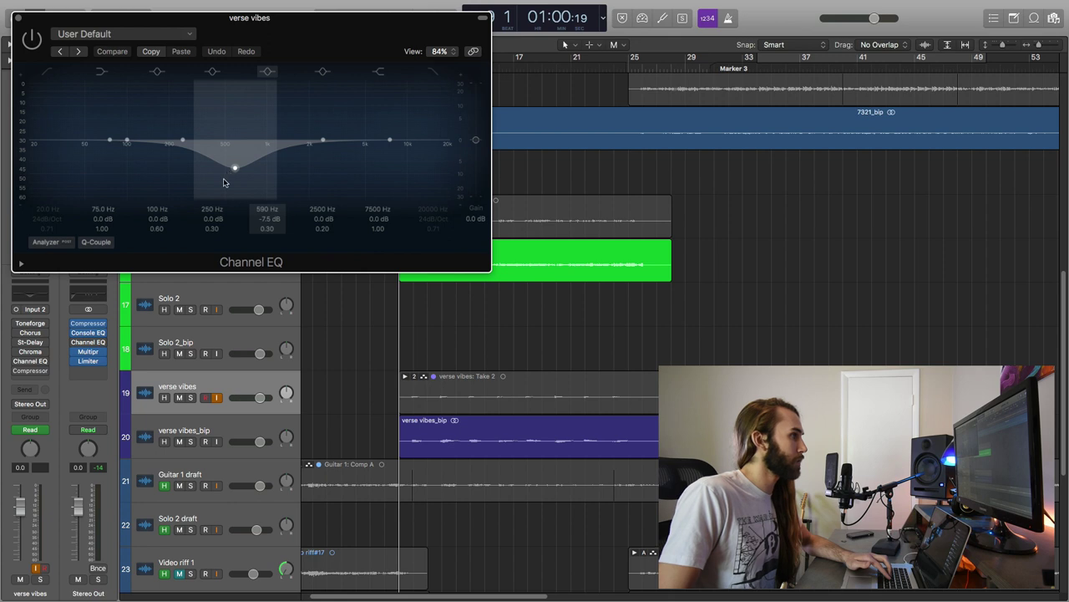
{"action": "left_click", "coordinate": [17, 18]}
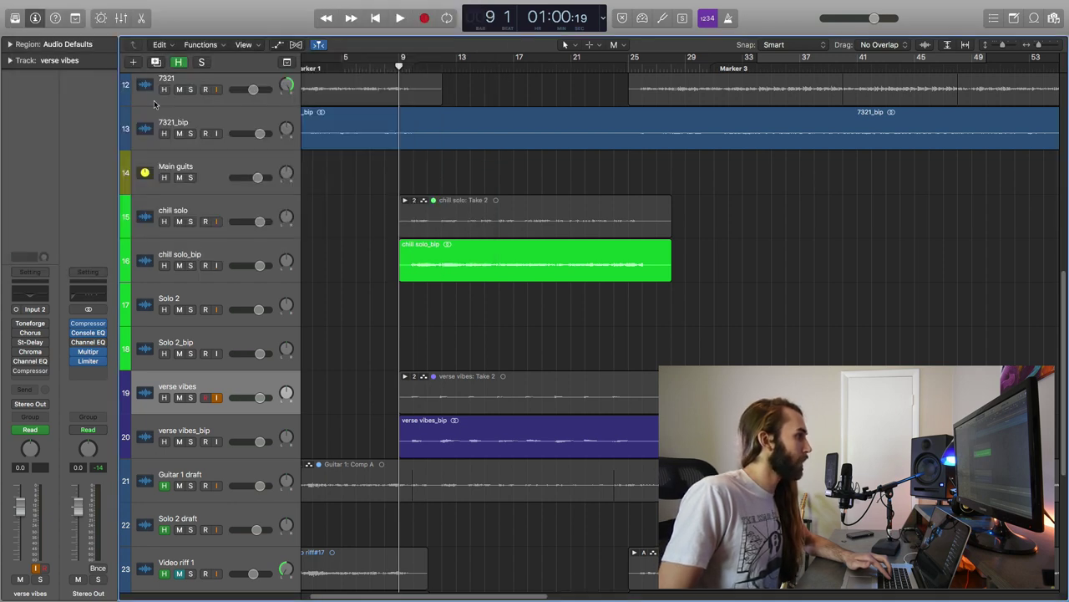
Review and close the Compressor, then select verse vibes_bip and show automation.
{"action": "left_click", "coordinate": [43, 376]}
{"action": "left_click", "coordinate": [403, 358]}
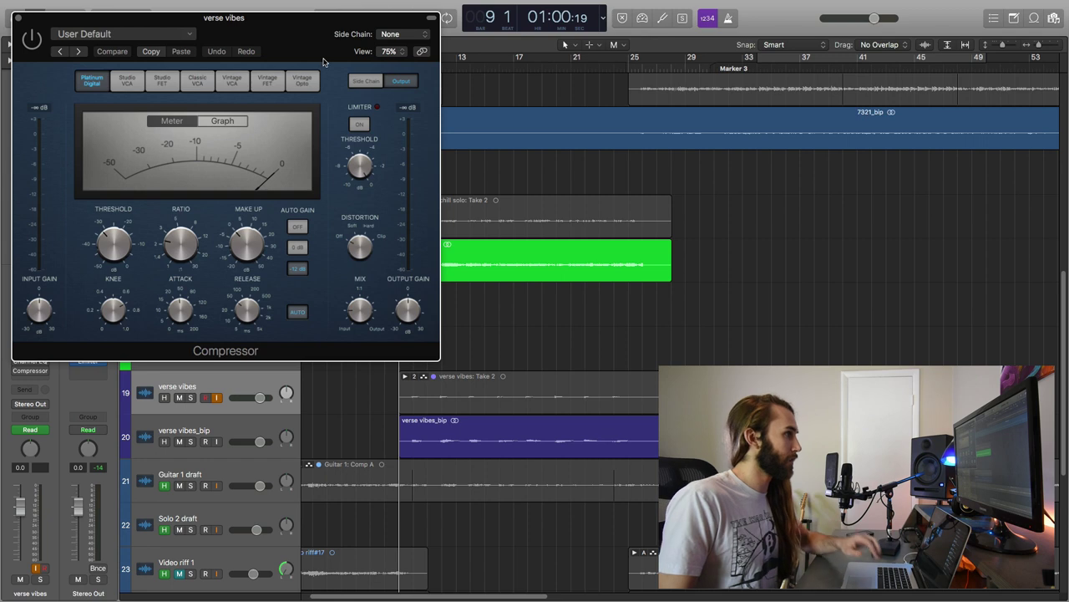
{"action": "left_click", "coordinate": [17, 17]}
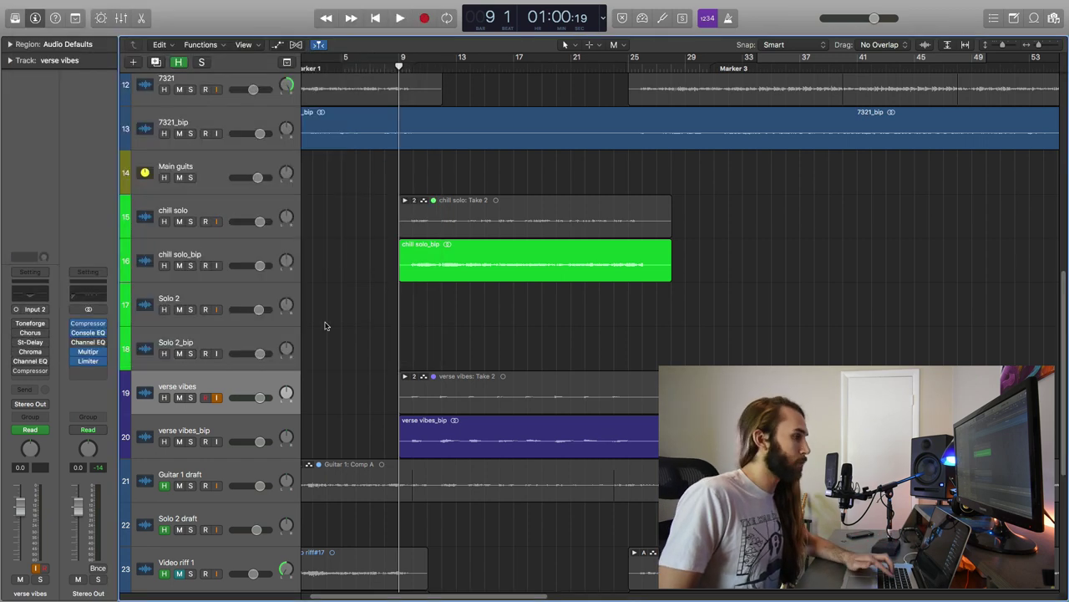
{"action": "left_click", "coordinate": [254, 420]}
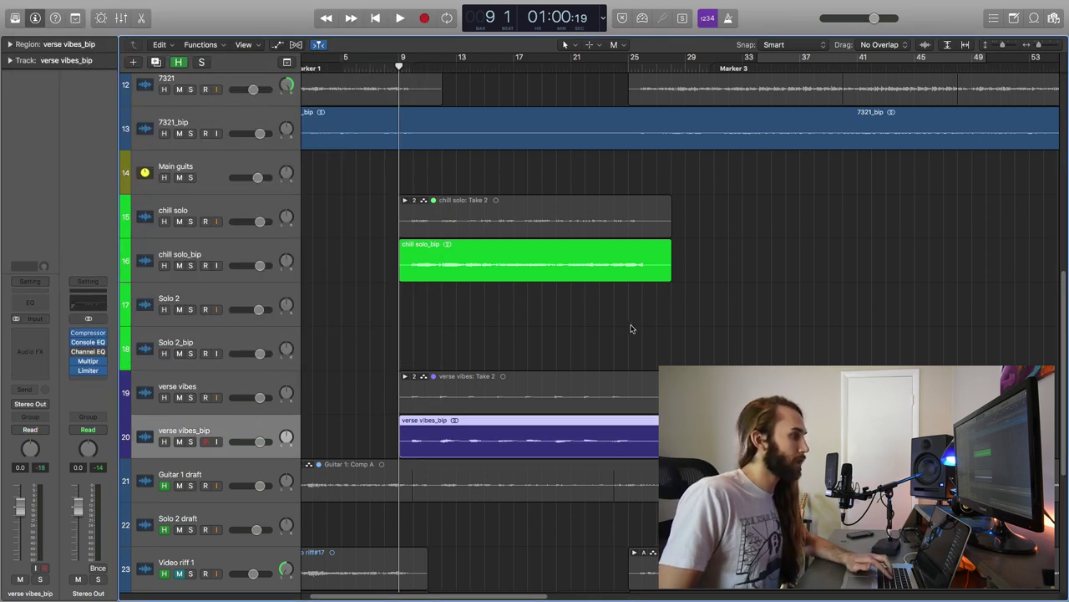
{"action": "key", "text": "a"}
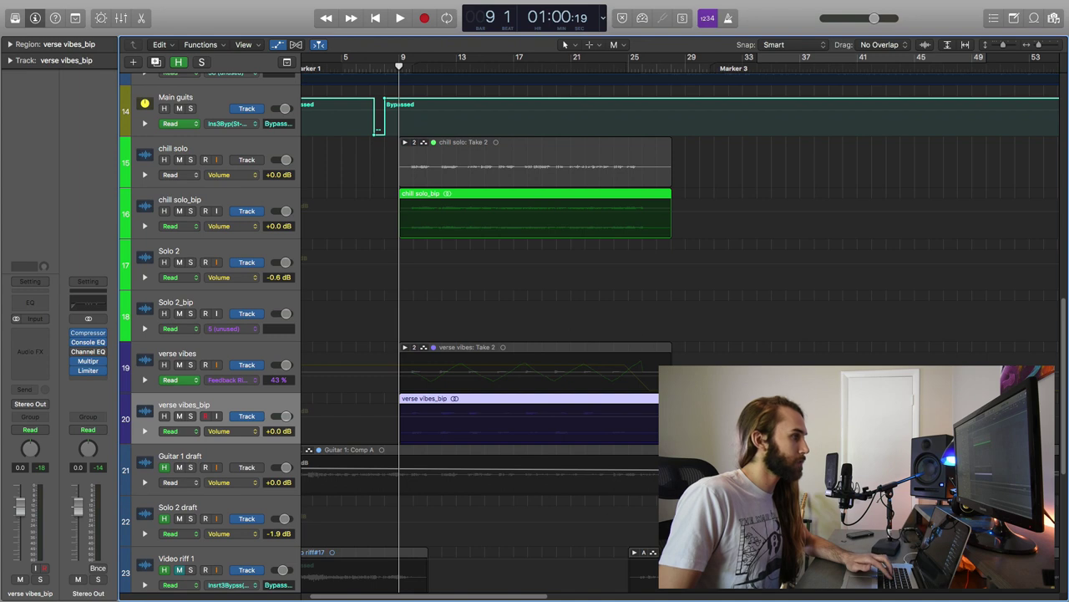
Display Pan automation on the verse vibes lane, leaving the automation mode unchanged.
{"action": "left_click", "coordinate": [234, 361]}
{"action": "left_click", "coordinate": [248, 381]}
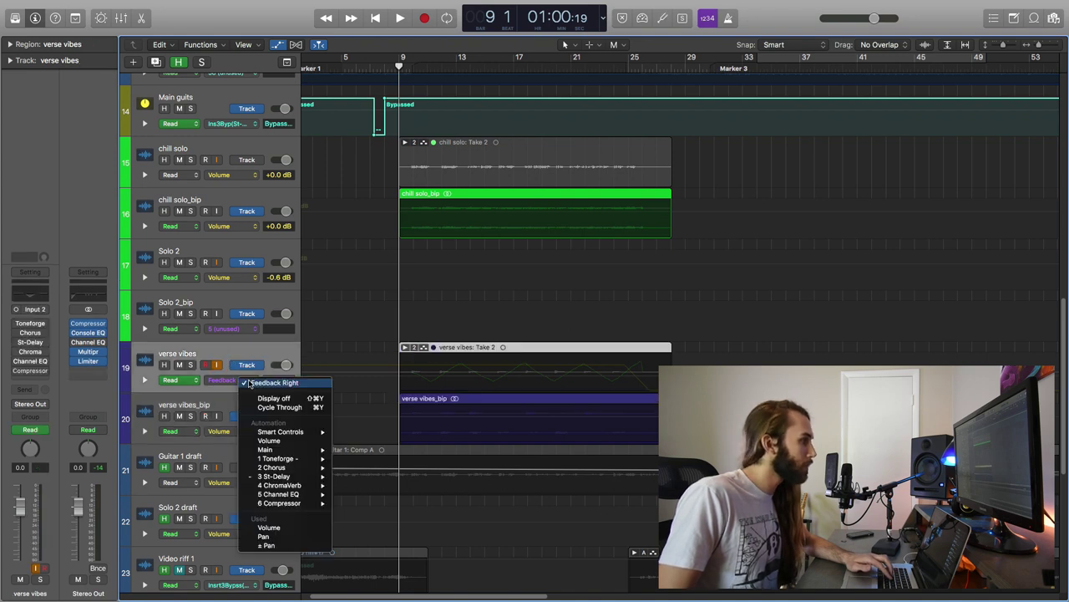
{"action": "left_click", "coordinate": [282, 539]}
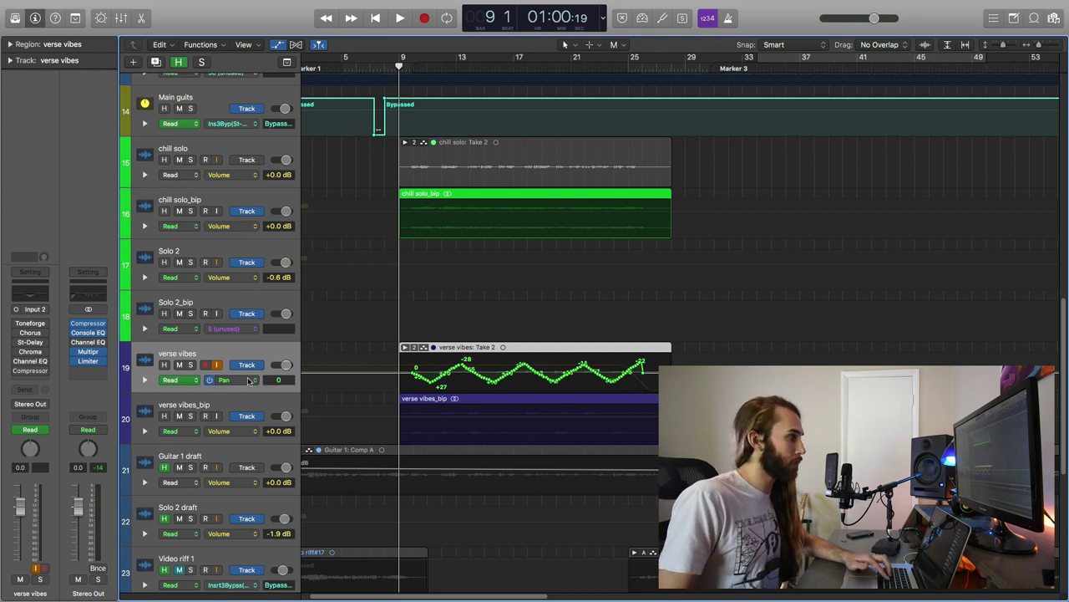
{"action": "left_click", "coordinate": [185, 380]}
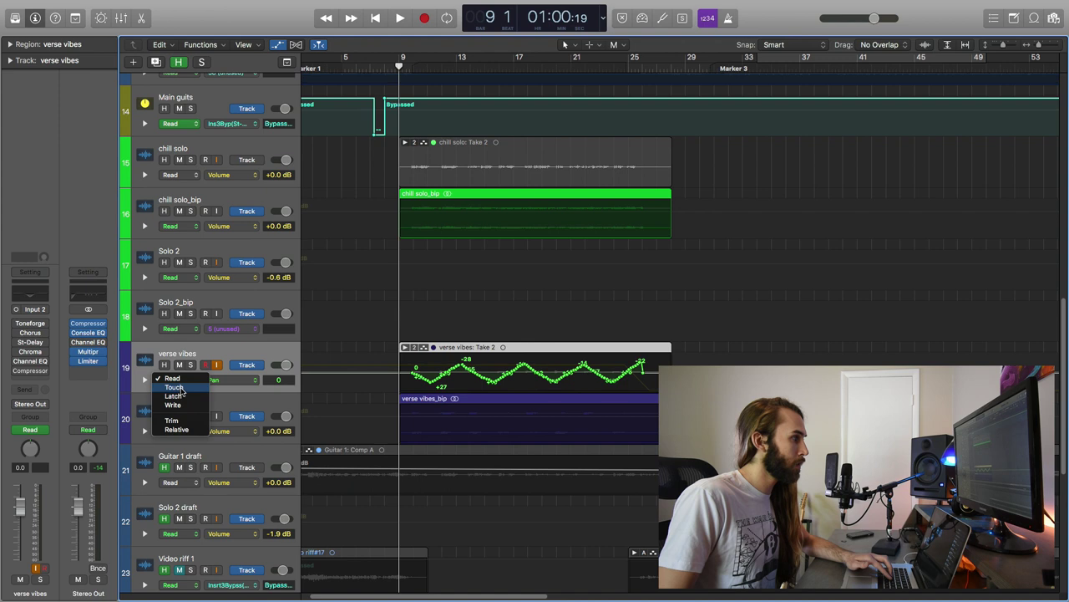
{"action": "left_click", "coordinate": [247, 354]}
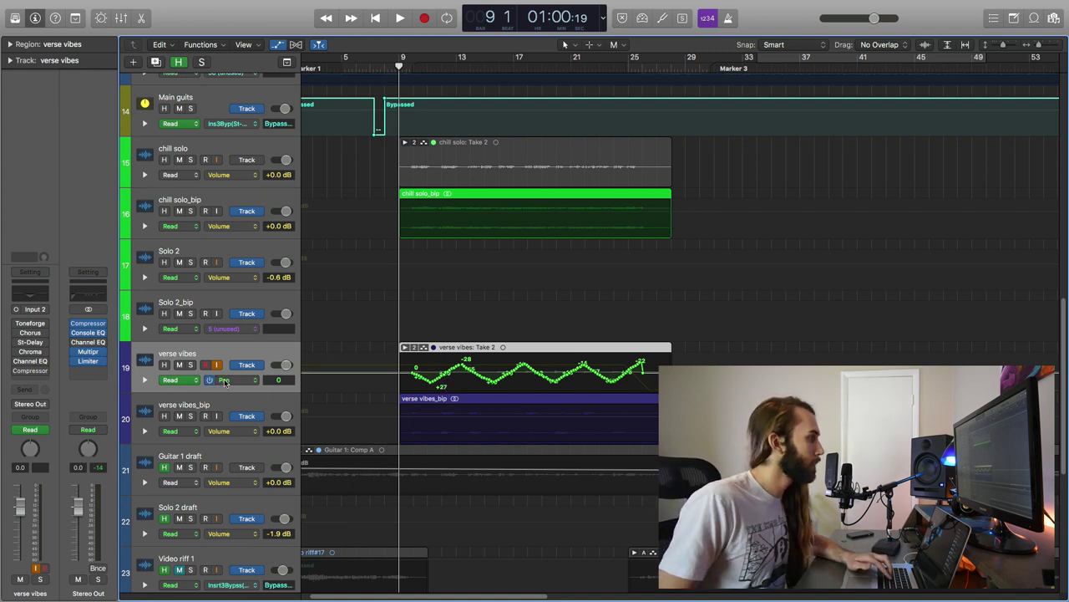
Hide the automation lanes, deselect the region and save the project.
{"action": "key", "text": "a"}
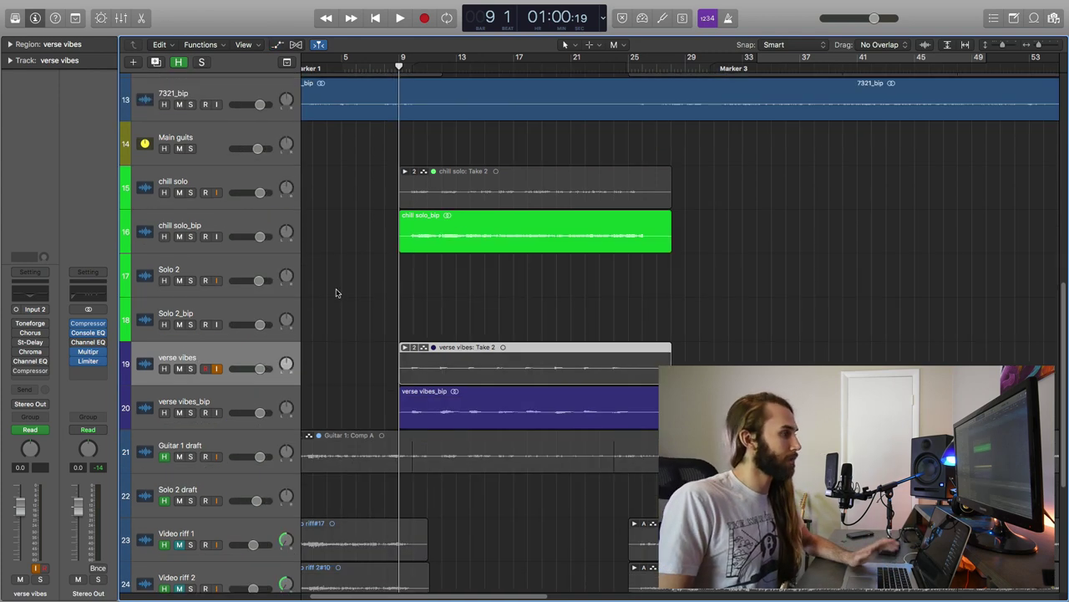
{"action": "left_click", "coordinate": [767, 316]}
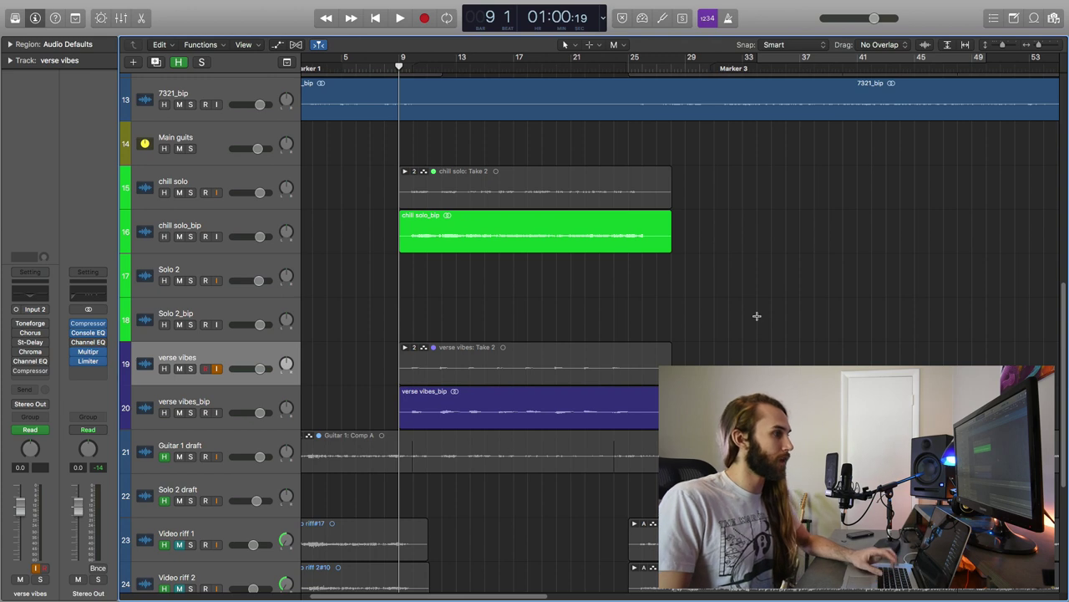
{"action": "key", "text": "super+s"}
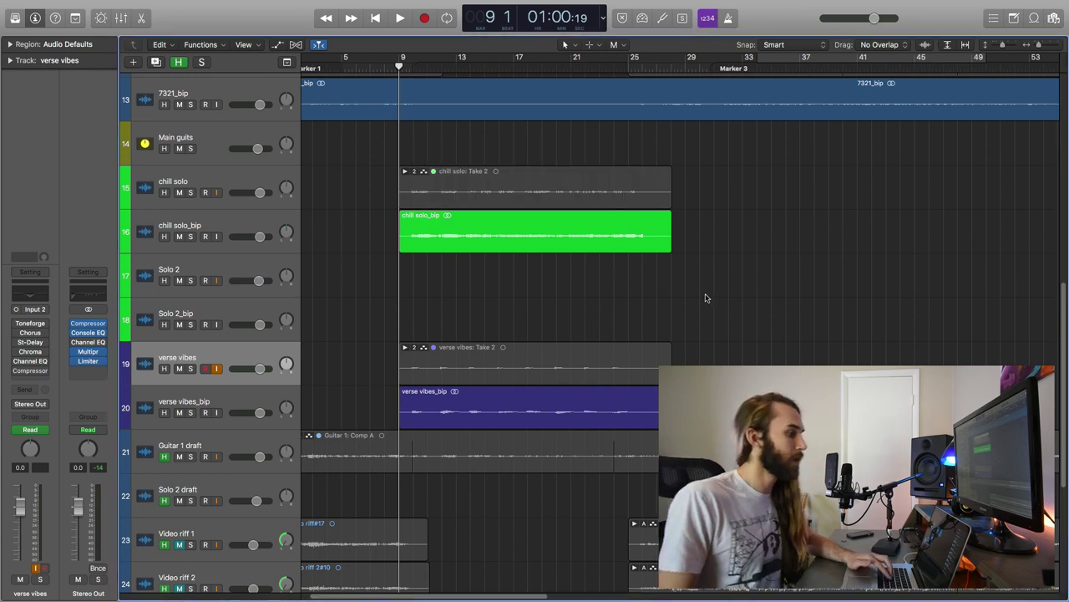
Return to the full-screen Logic project and send the playhead to bar 1.
{"action": "scroll", "coordinate": [705, 319], "scroll_direction": "up", "scroll_amount": 4}
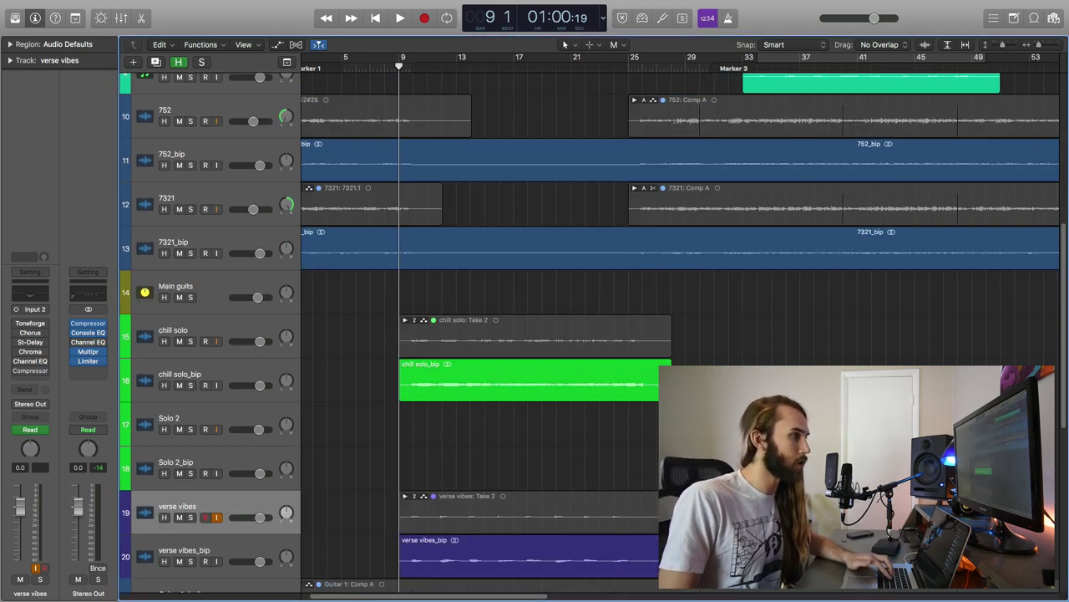
{"action": "key", "text": "ctrl+Left"}
{"action": "key", "text": "ctrl+Right"}
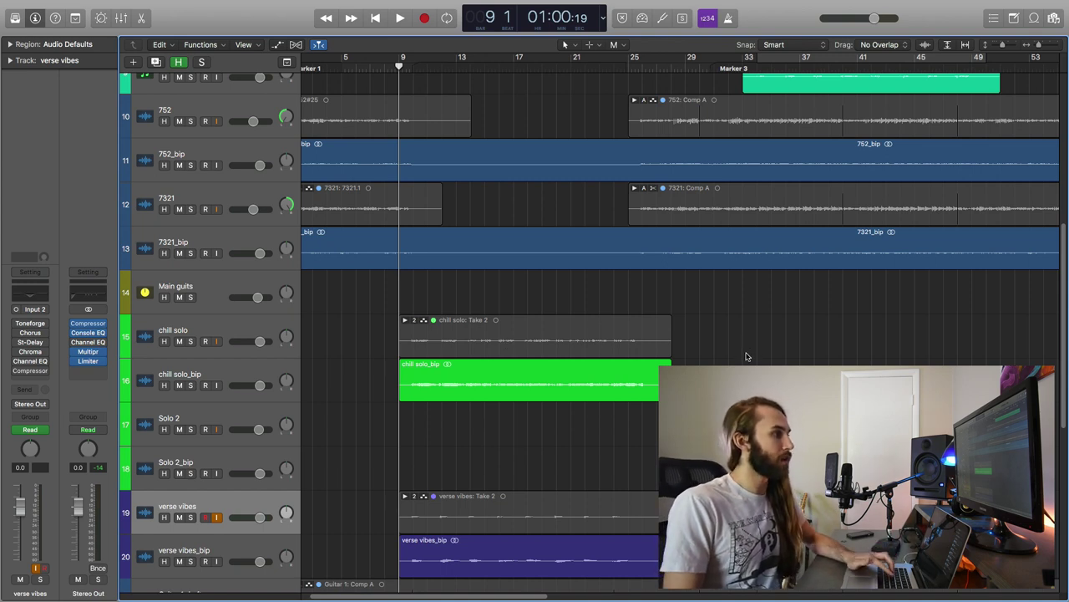
{"action": "key", "text": "Return"}
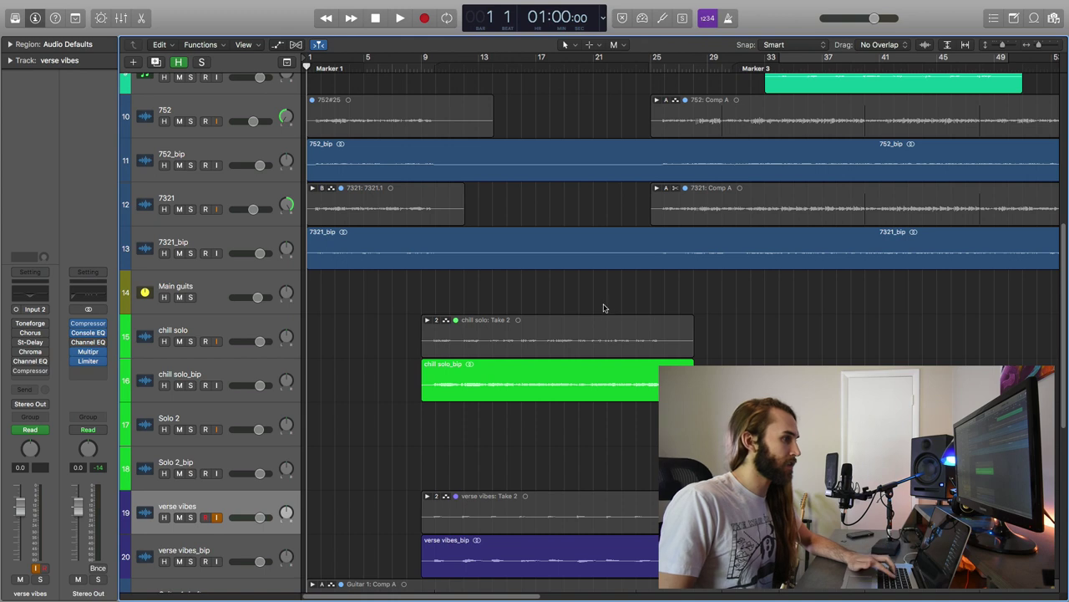